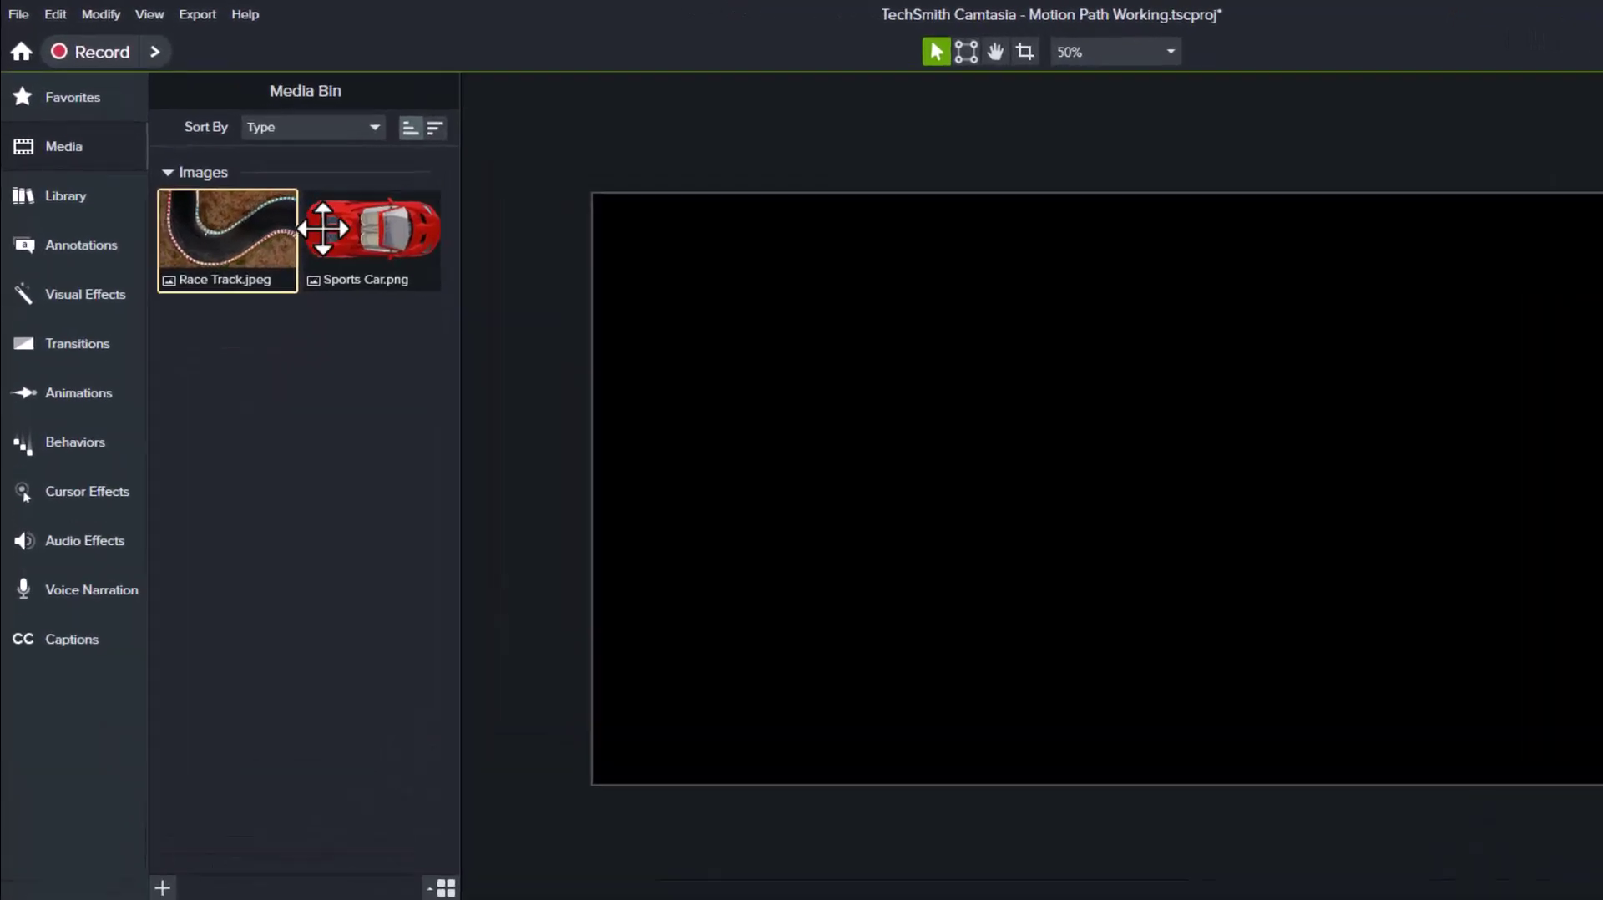
- Place Race Track.jpeg on Track 1 and Sports Car.png on Track 2 as 5-second clips, then preview their end
mouse_move(409, 246)
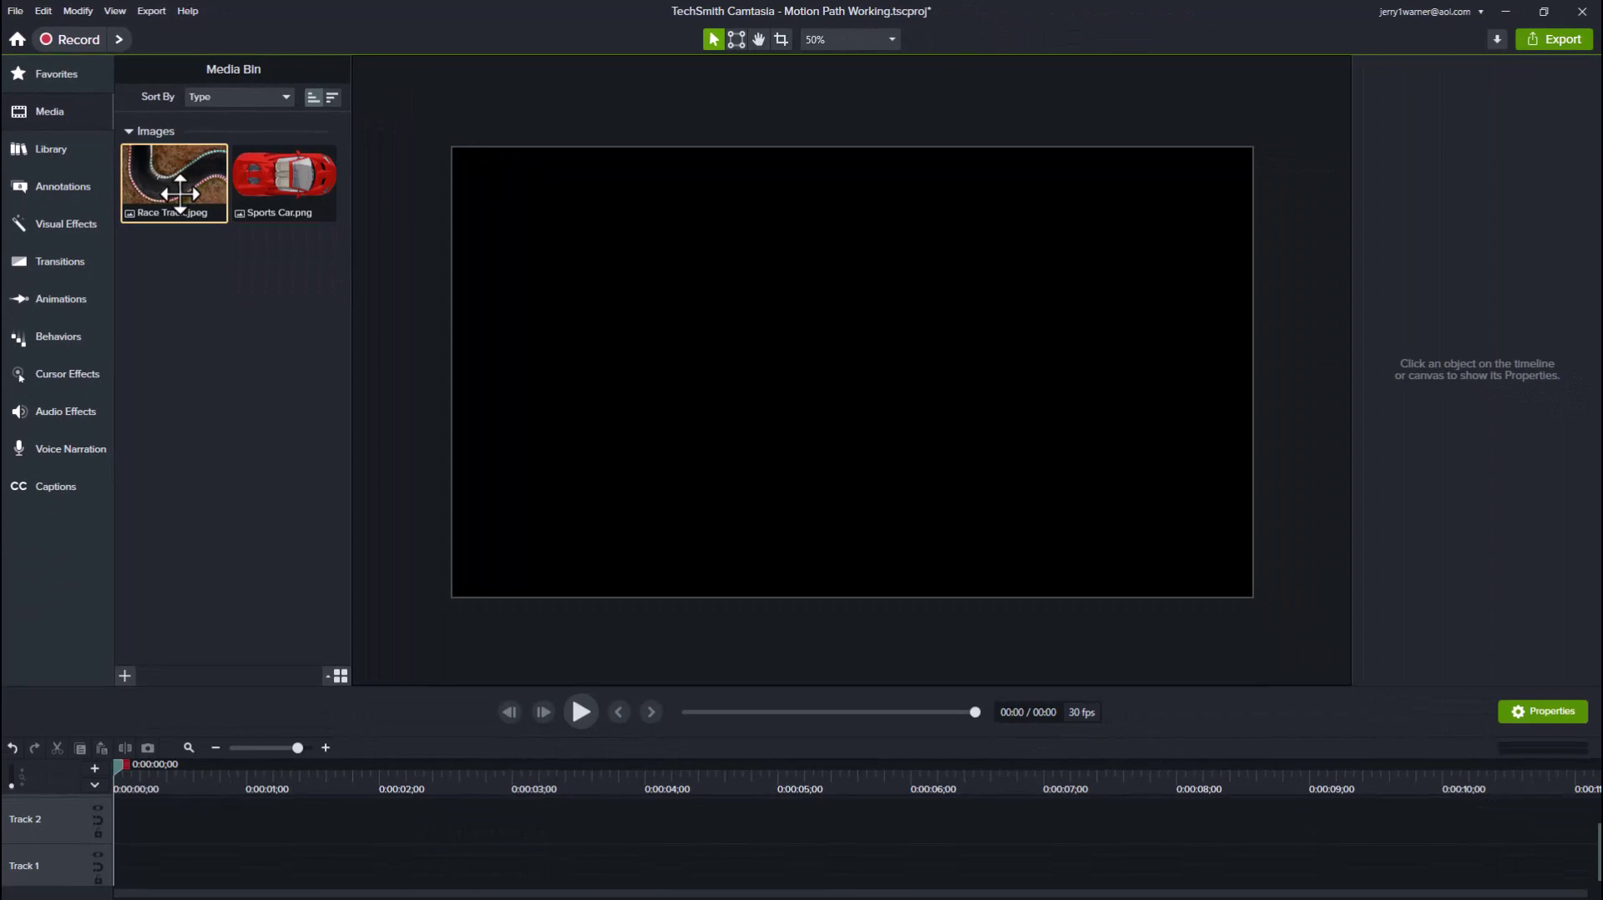
drag(174, 190, 172, 878)
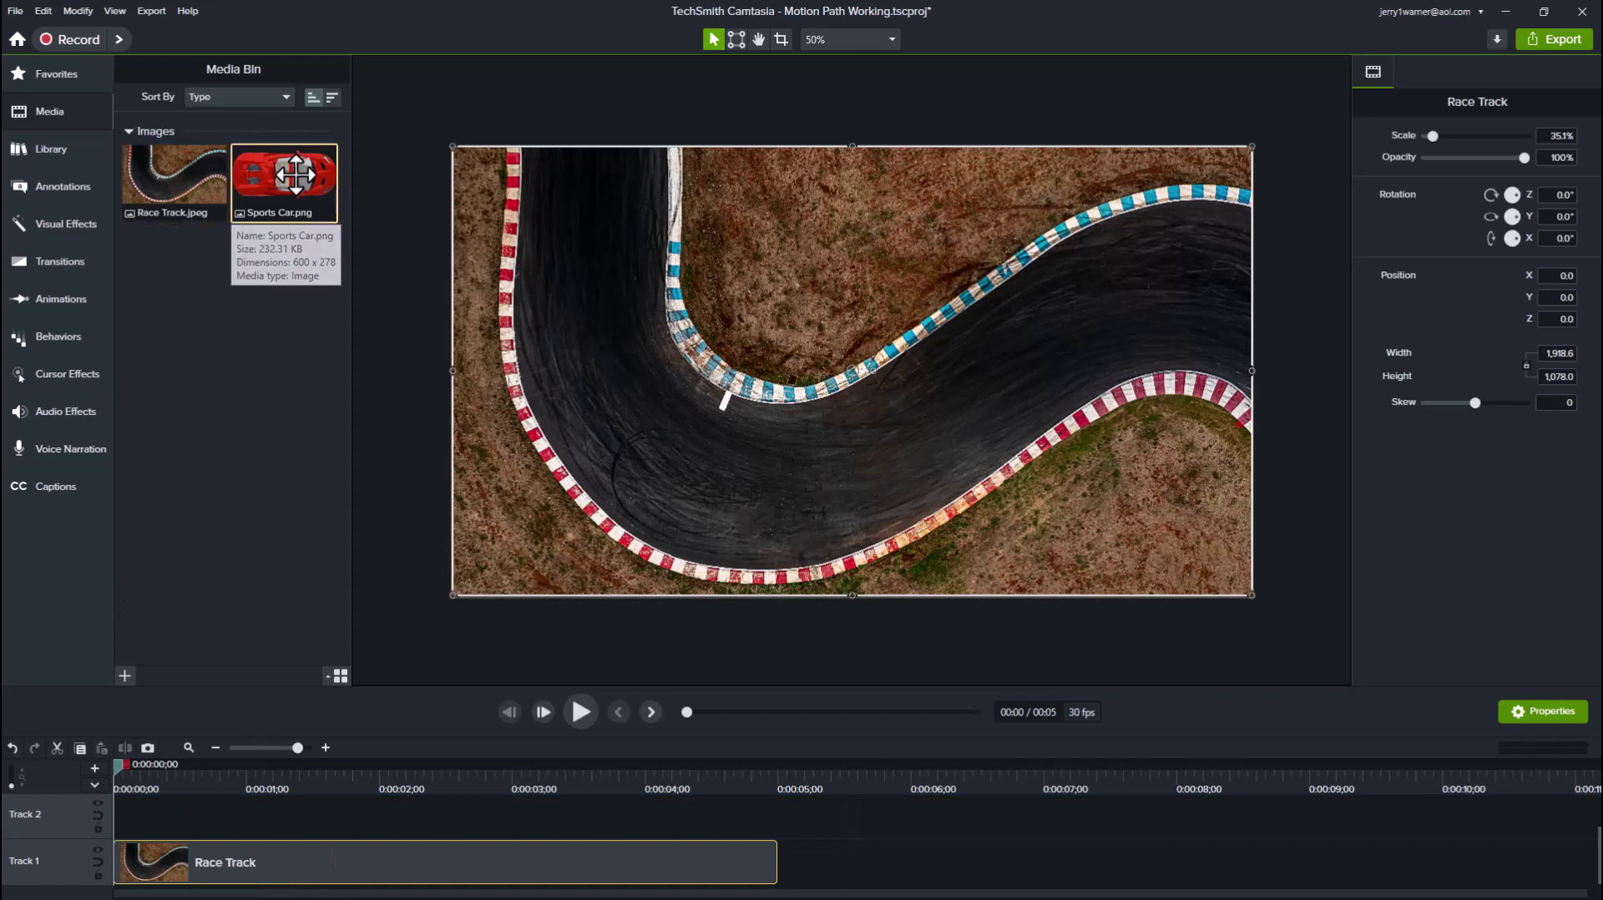
drag(296, 174, 176, 827)
key(ctrl+End)
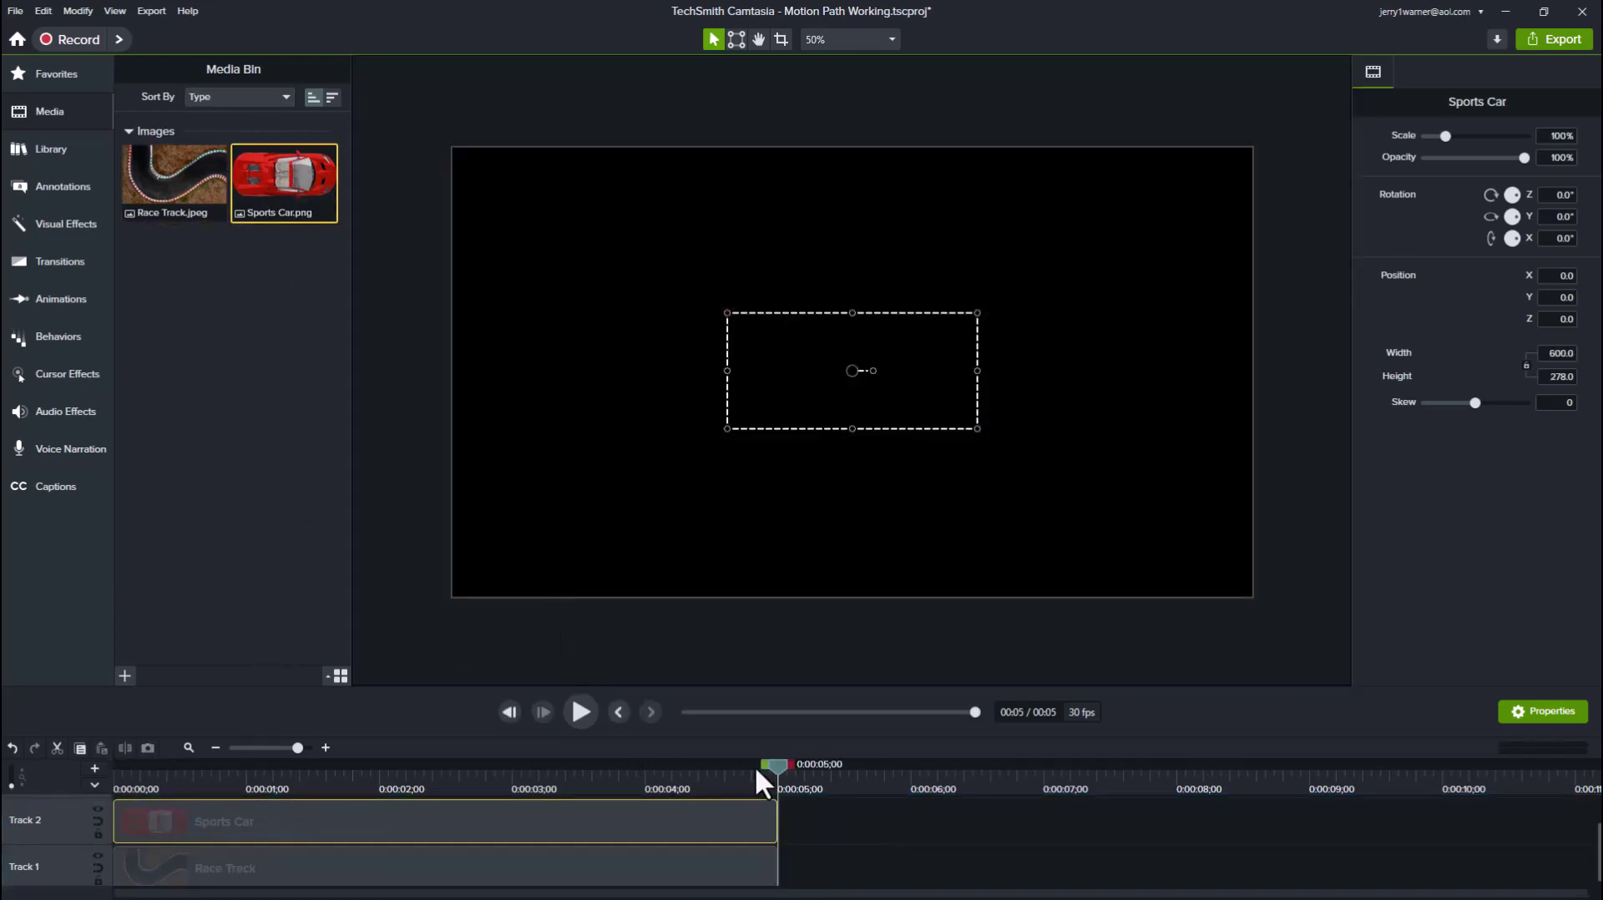
mouse_move(776, 763)
mouse_down()
mouse_move(594, 764)
mouse_move(781, 759)
mouse_move(767, 763)
mouse_up()
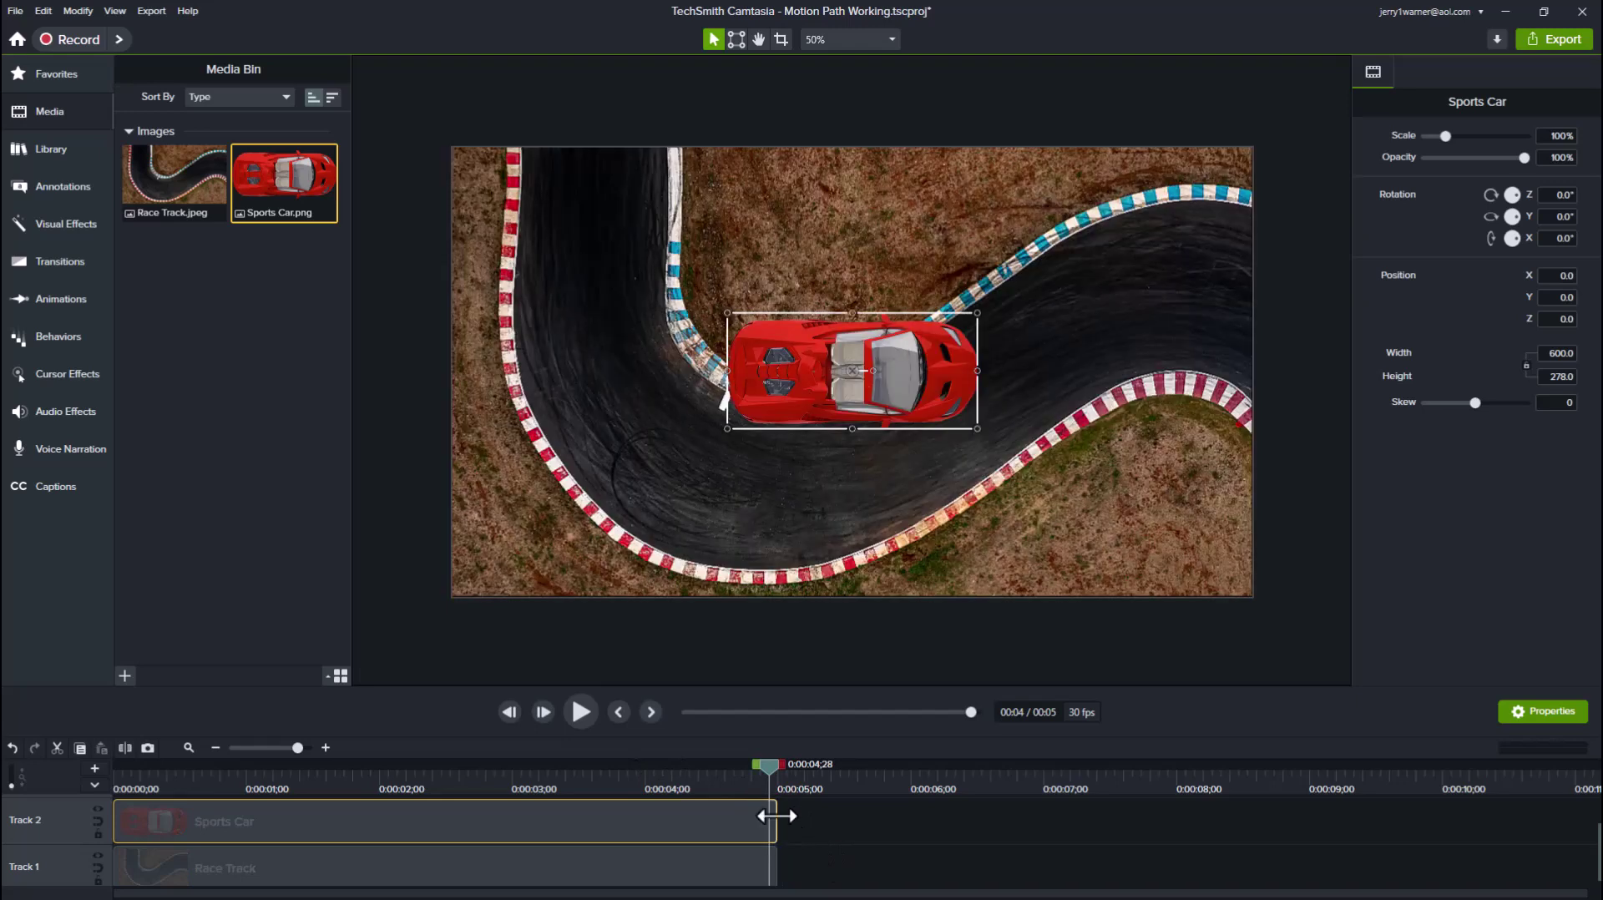
- Extend the Sports Car and Race Track clips to about 10 seconds, then set the playhead to 0:00:03;10
drag(777, 816, 1439, 815)
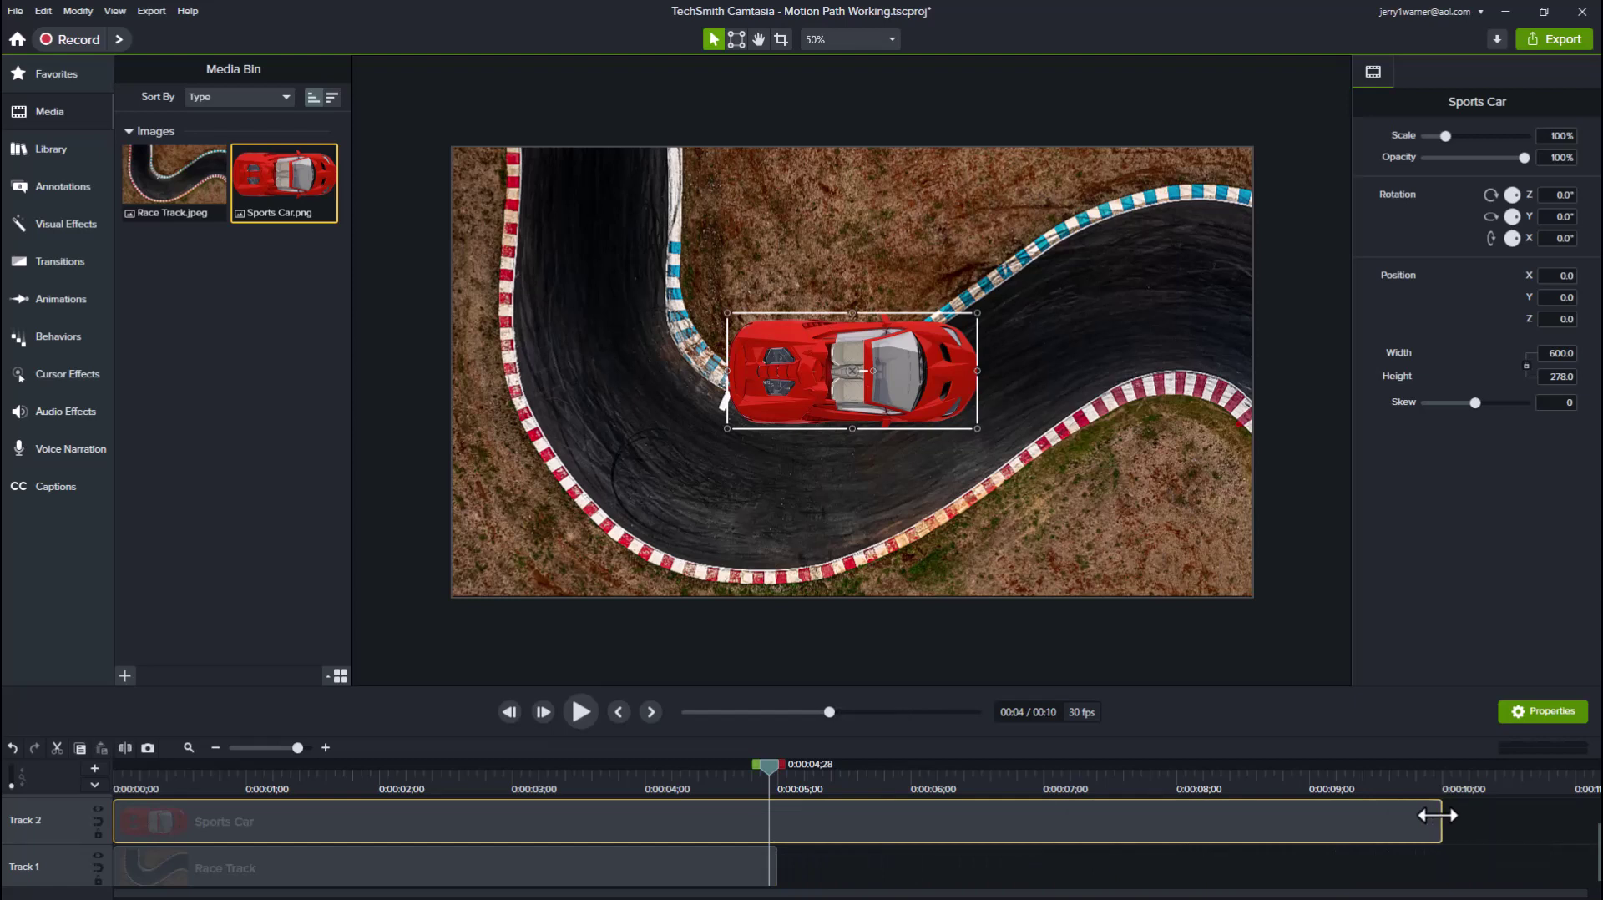
click(745, 860)
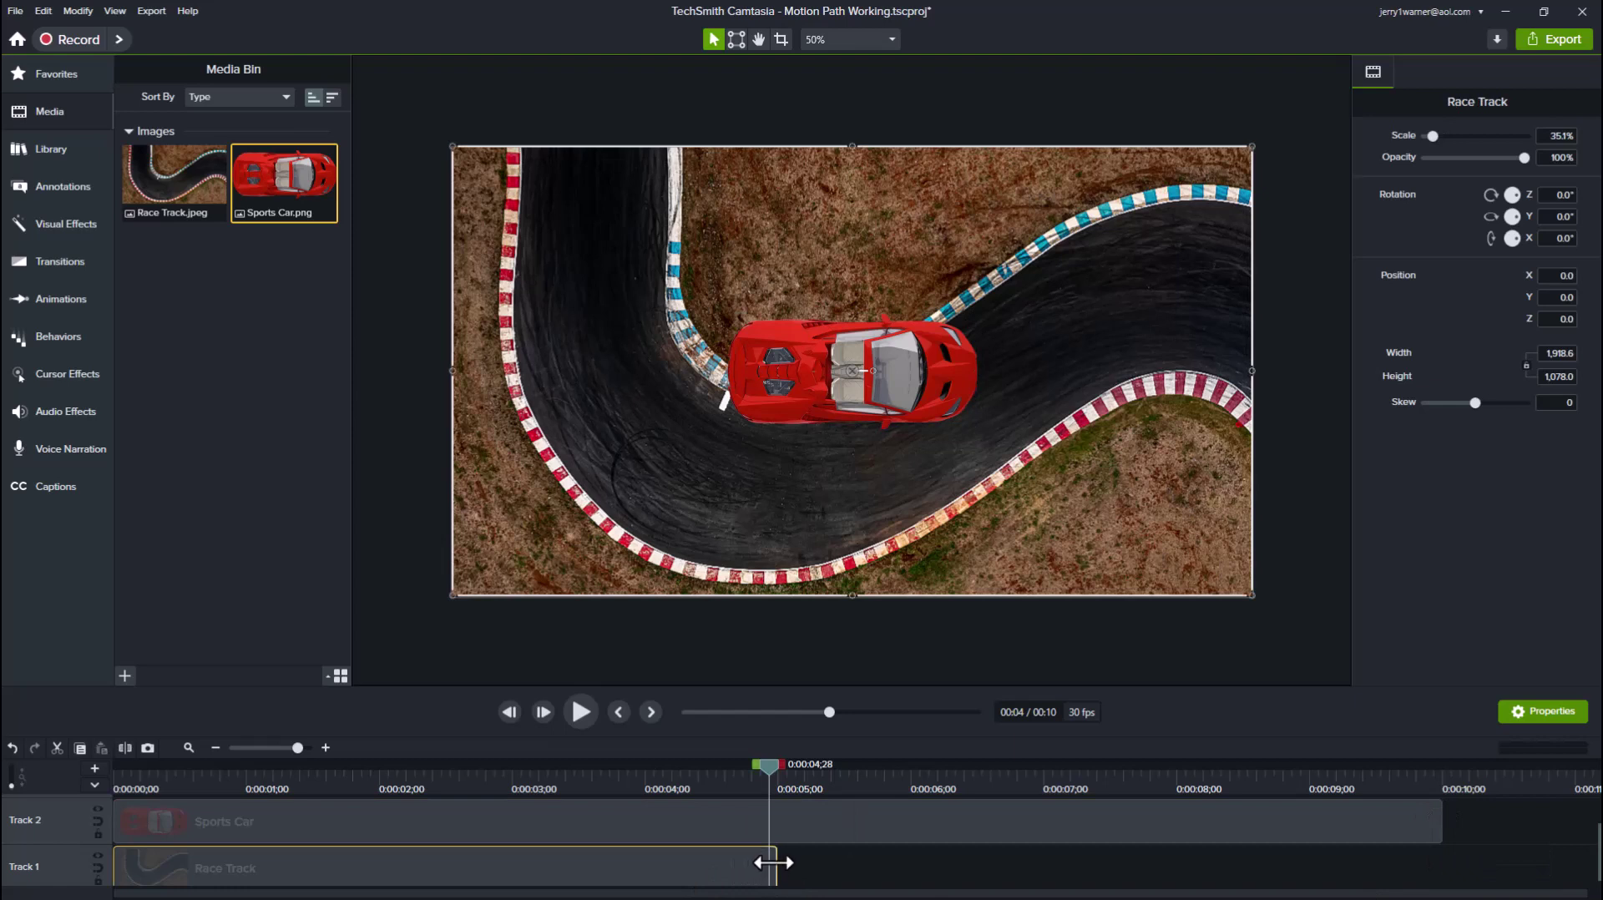
drag(773, 863, 1442, 861)
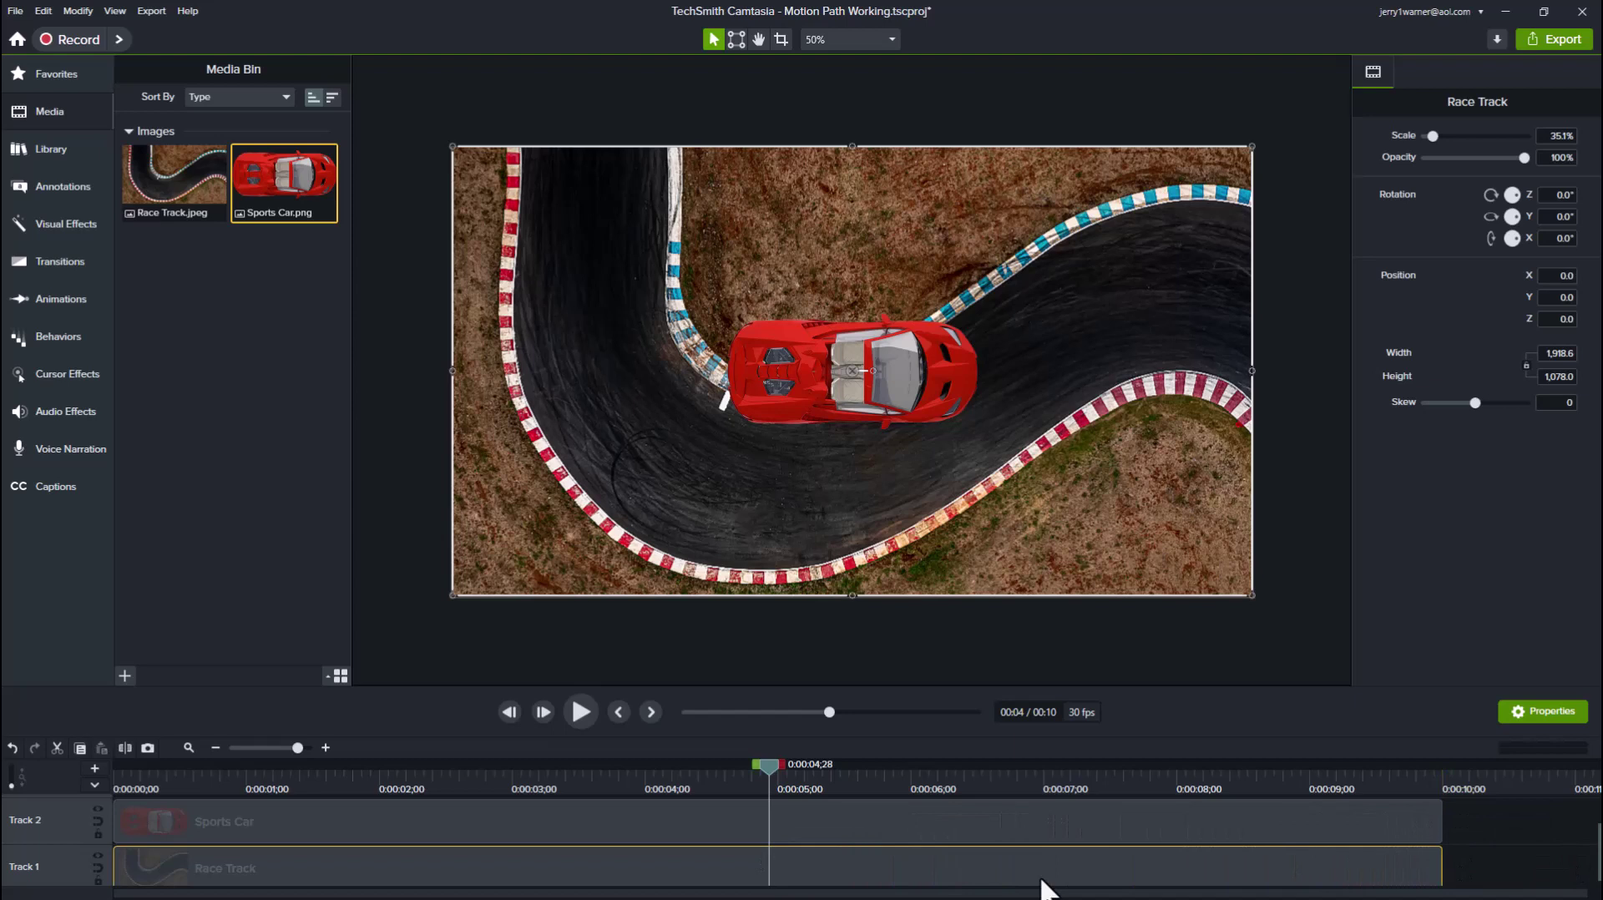
drag(770, 761, 402, 764)
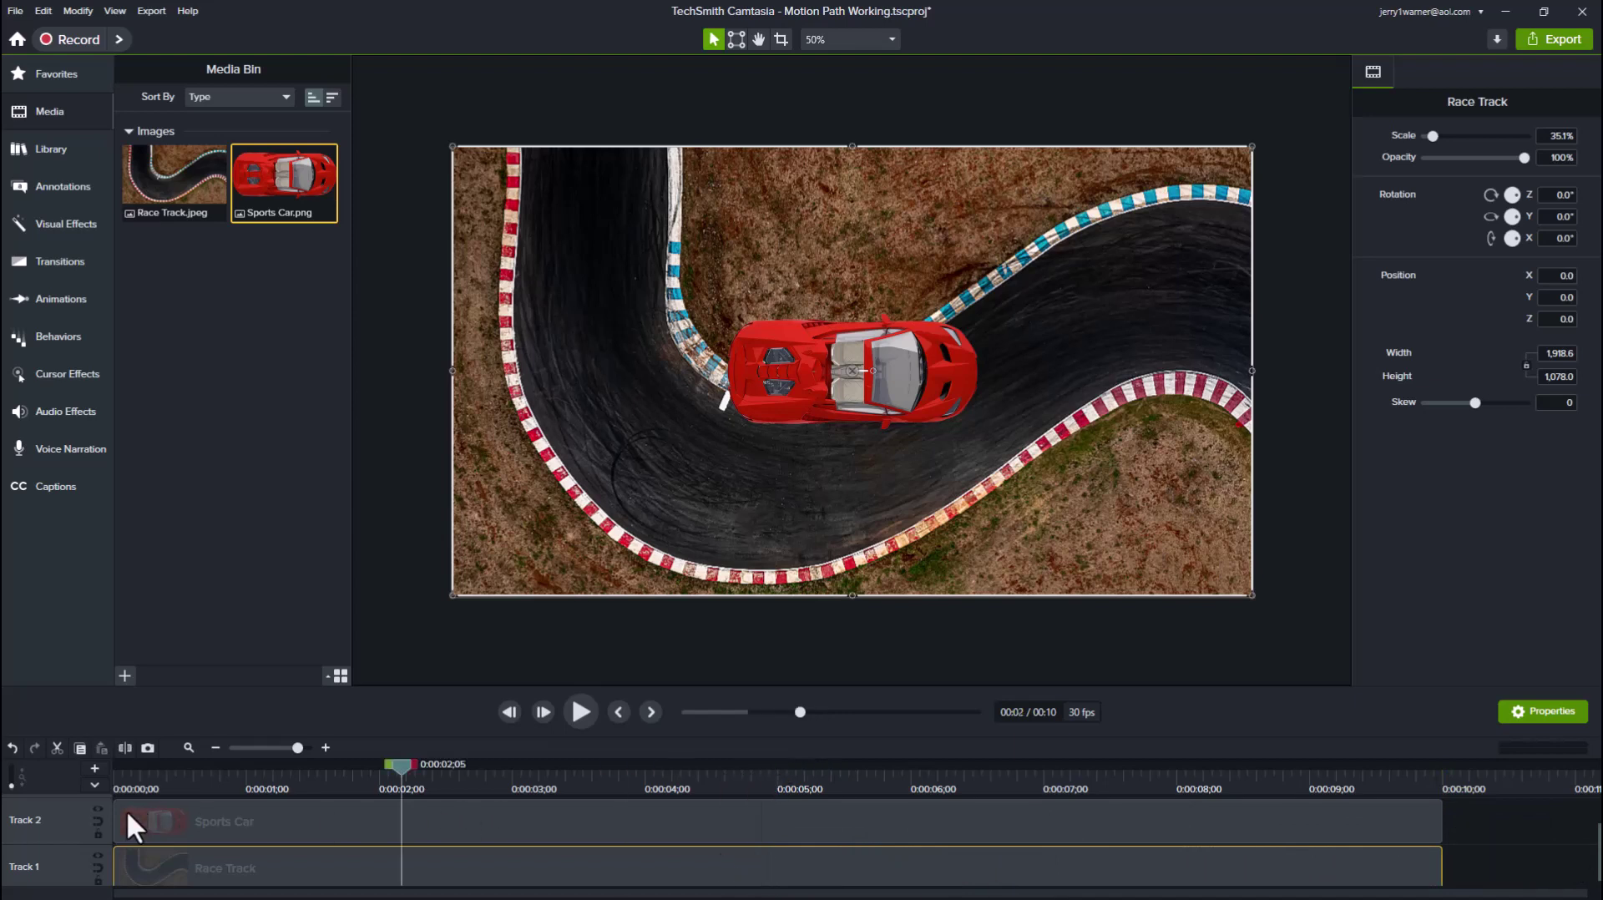
click(556, 777)
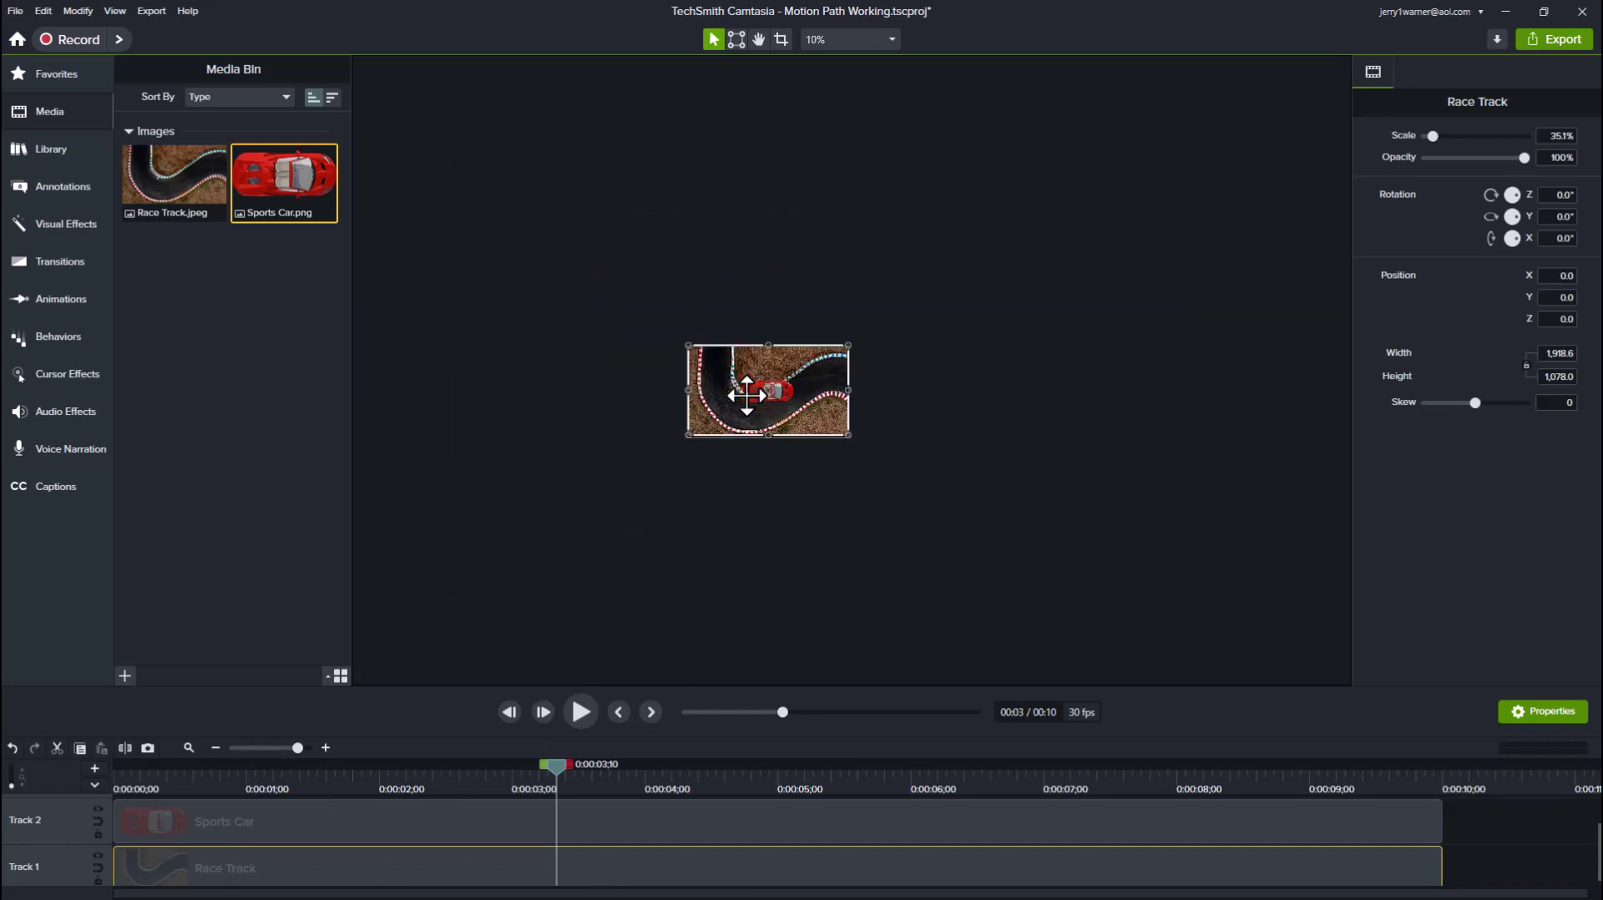
scroll(747, 395, down, 2)
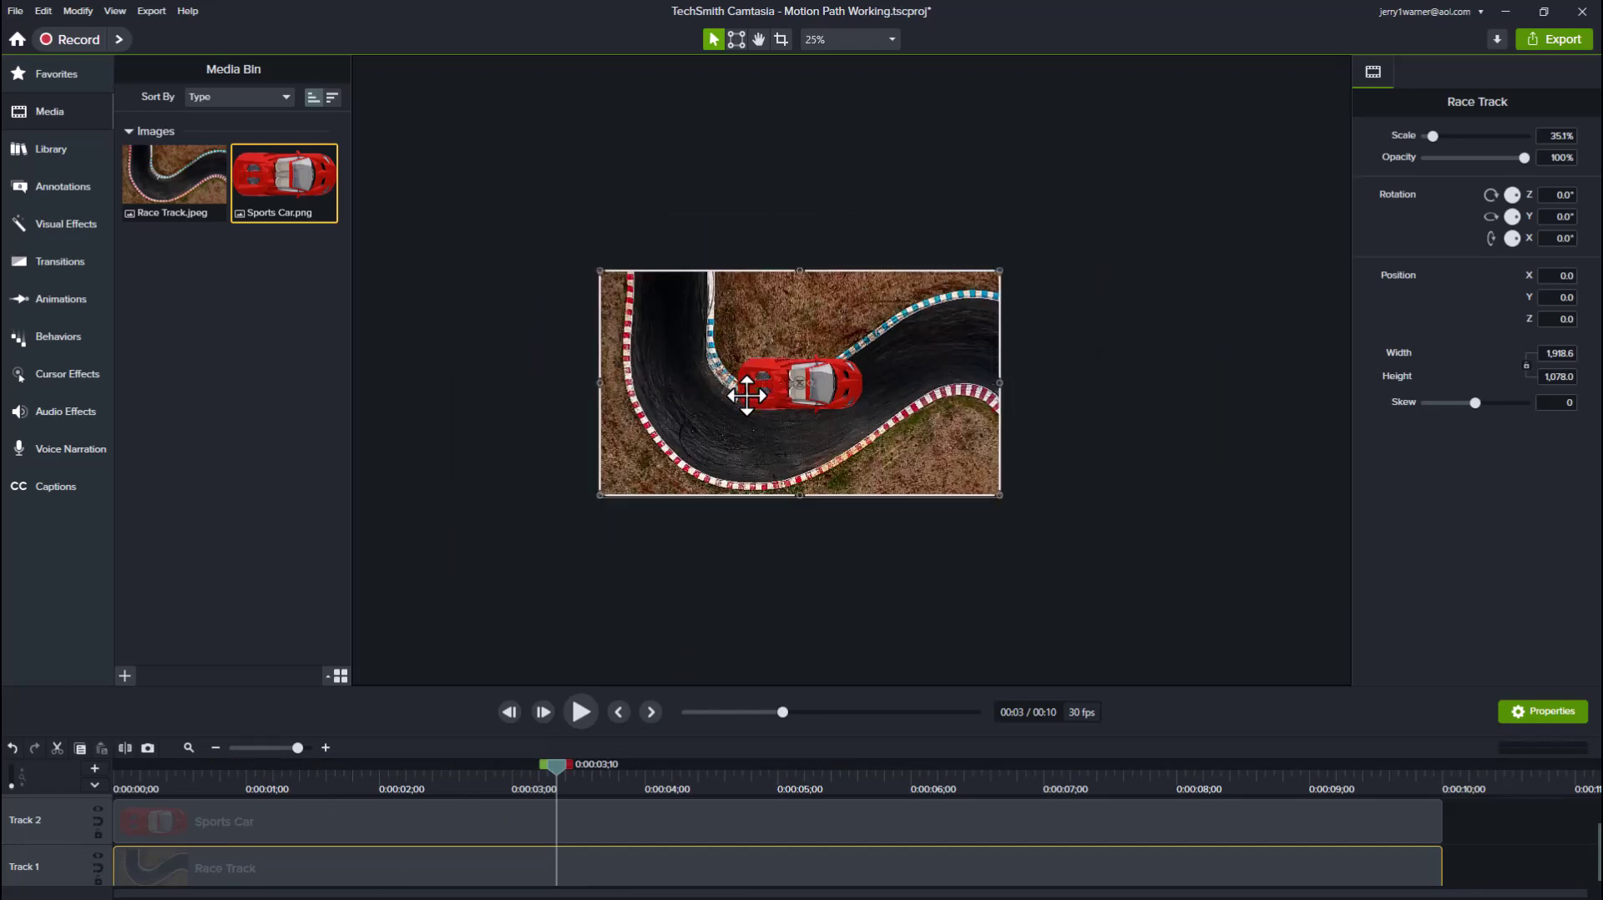
scroll(747, 395, up, 2)
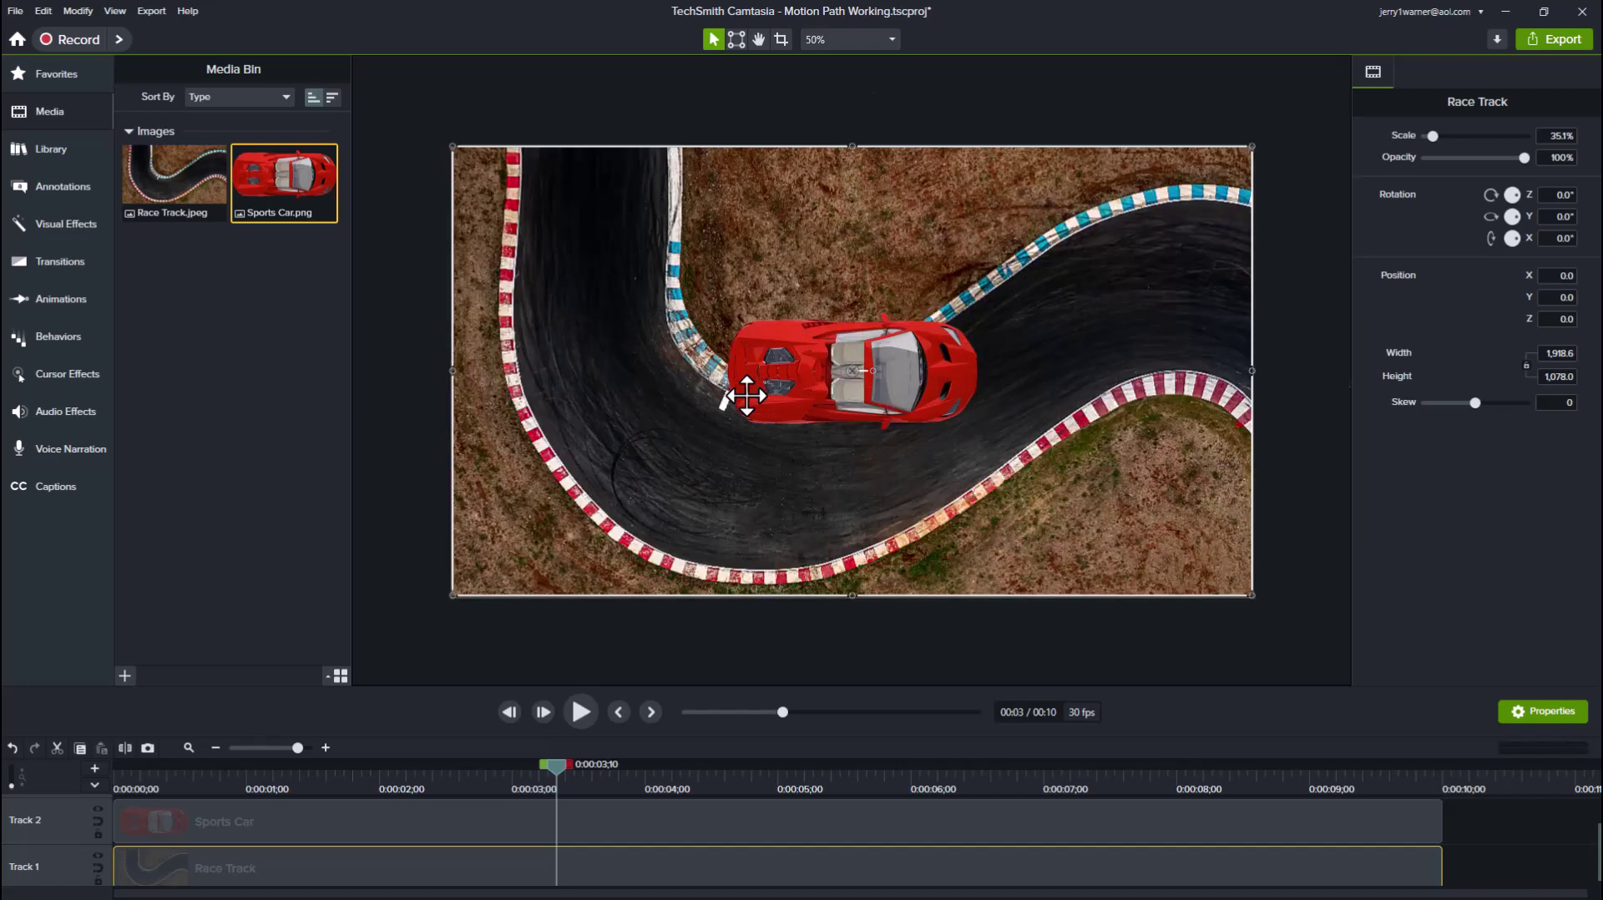
scroll(748, 395, up, 1)
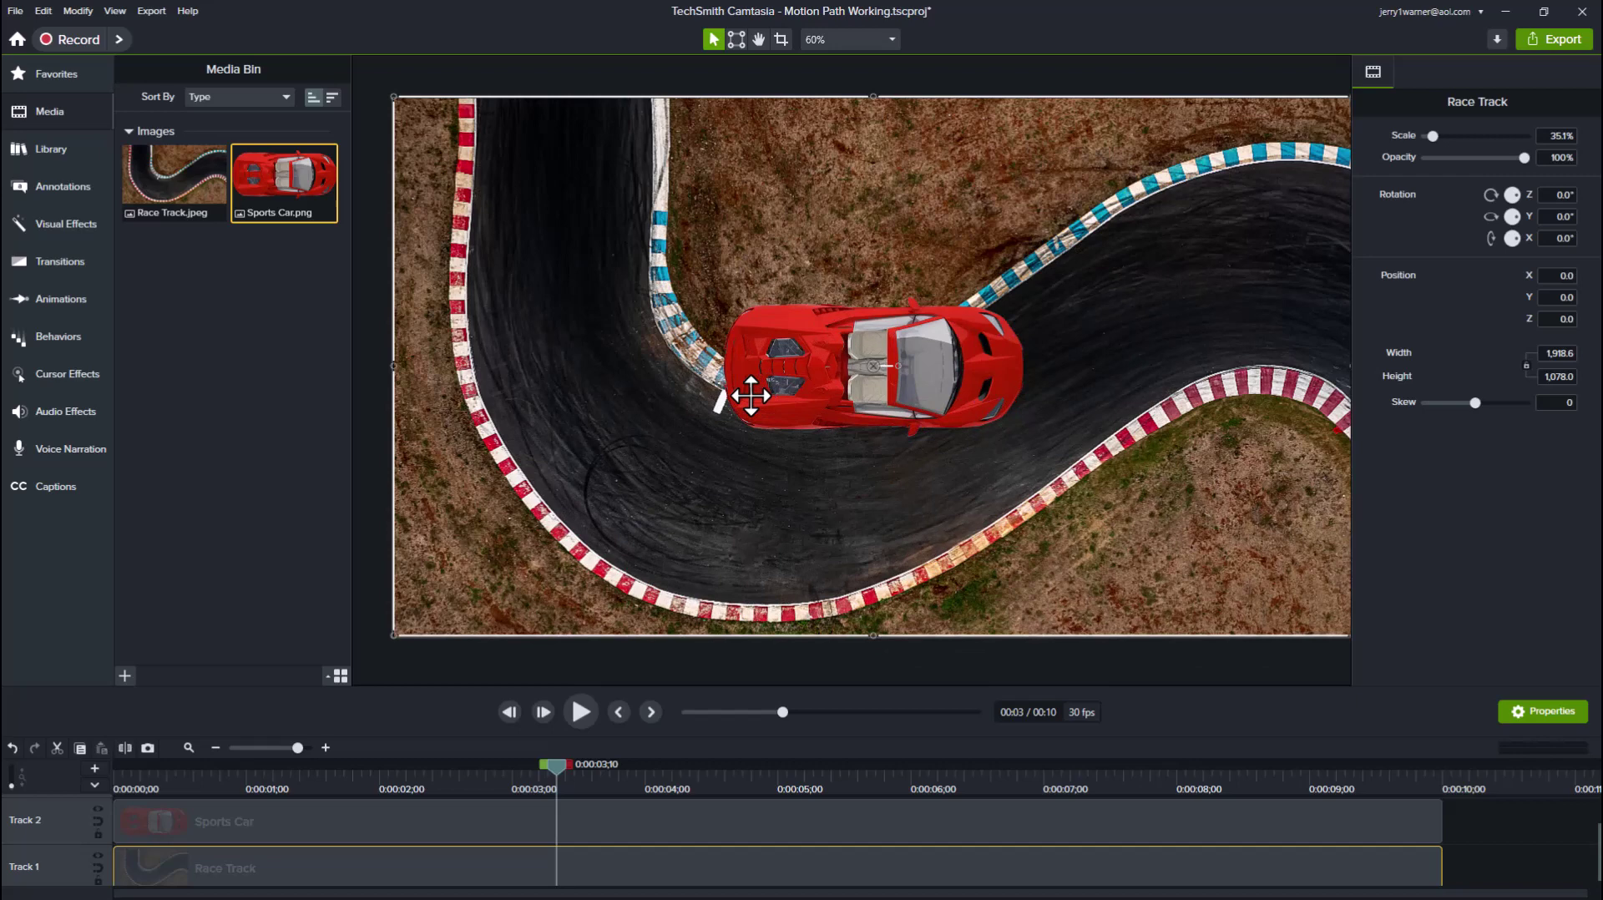
scroll(750, 395, down, 1)
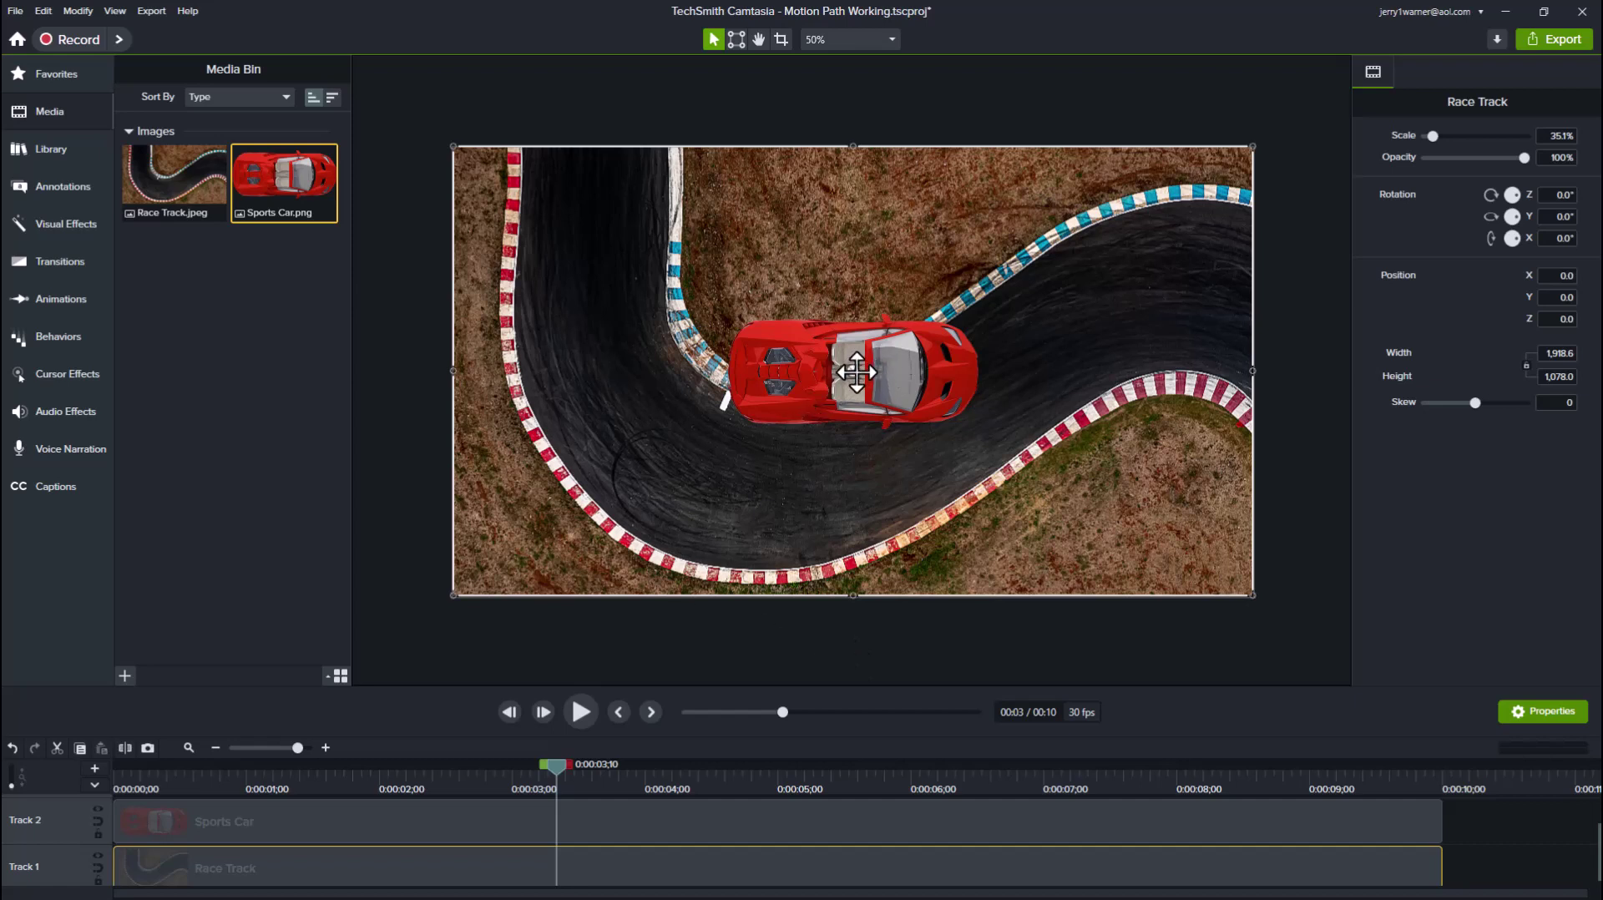
- Nudge the race track image, then move the sports car above the frame's top-left corner (-608, 678)
mouse_move(856, 371)
mouse_down()
mouse_move(768, 380)
mouse_move(837, 389)
mouse_up()
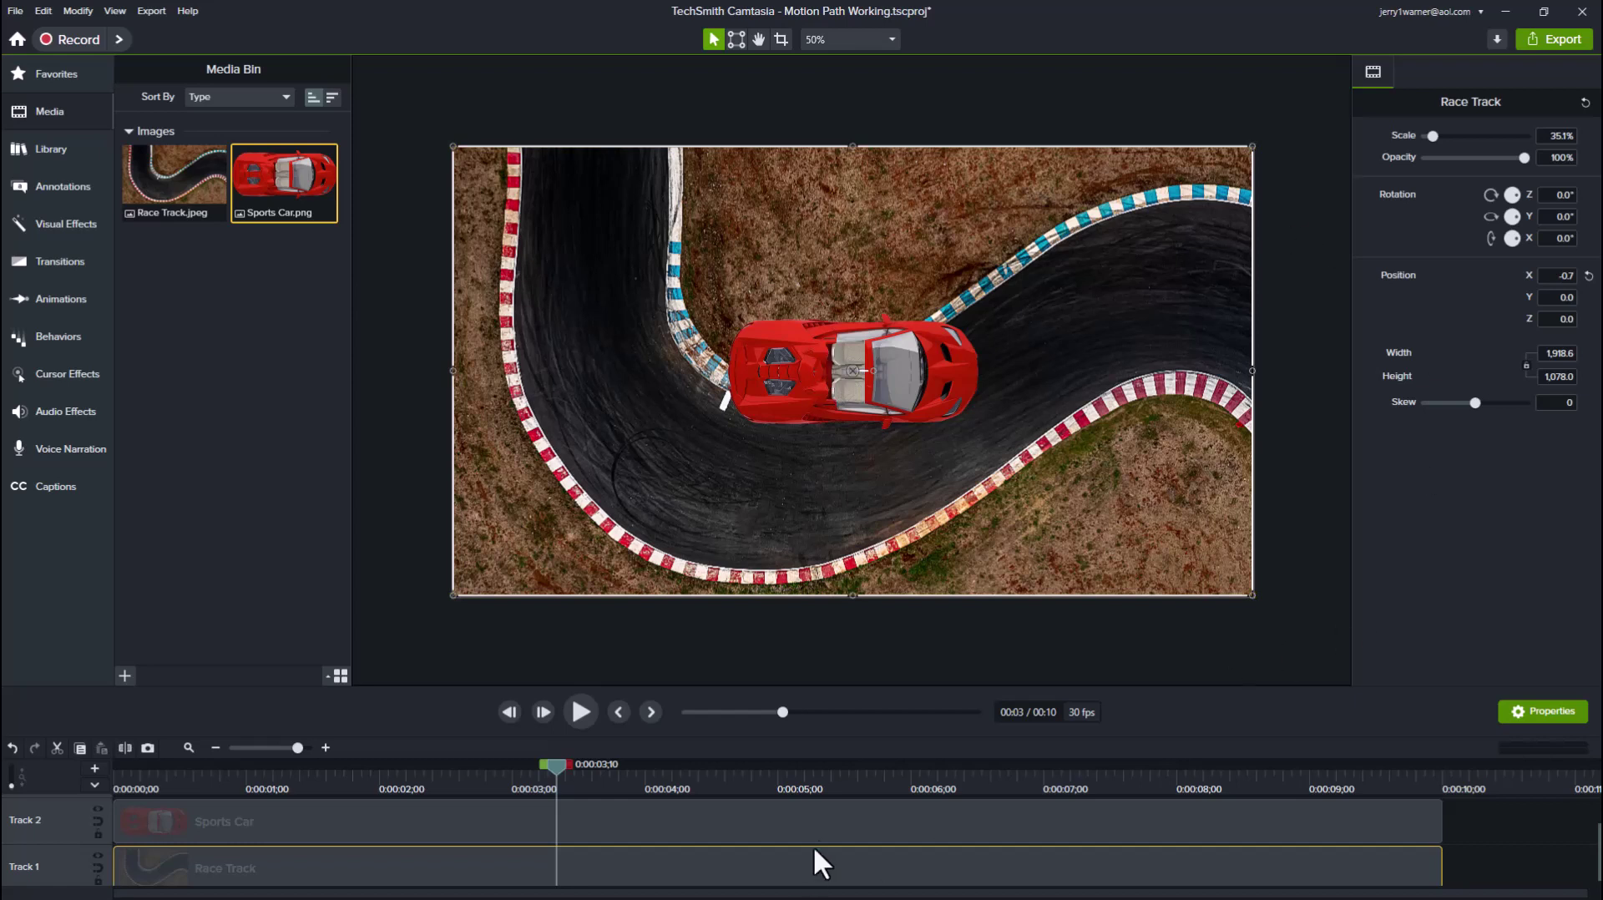
click(802, 822)
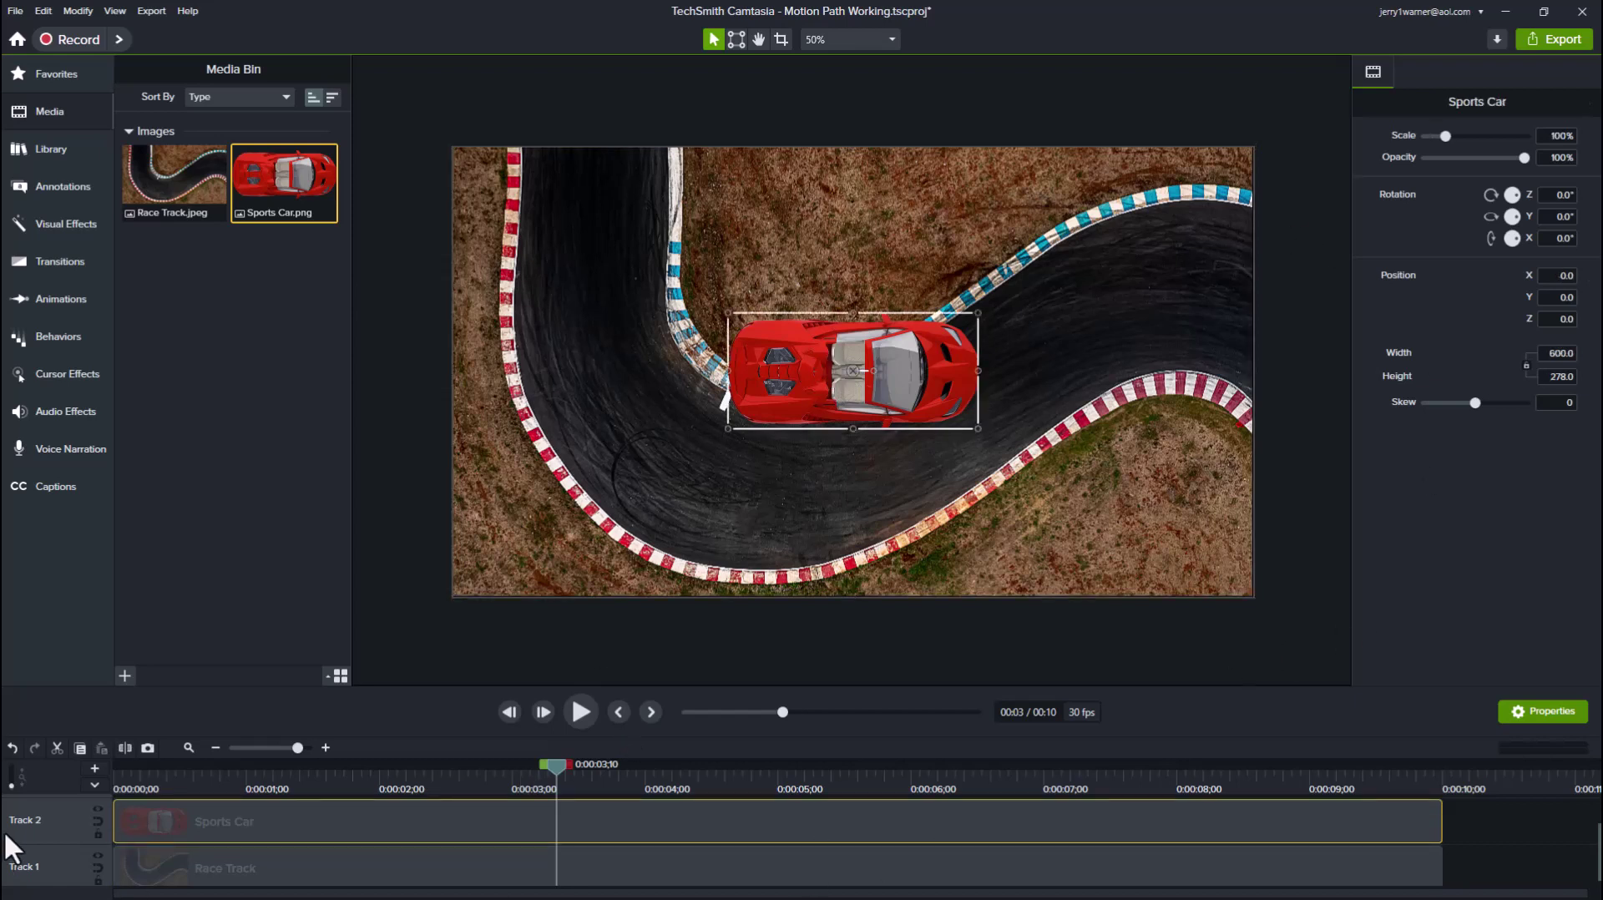
drag(836, 342, 588, 87)
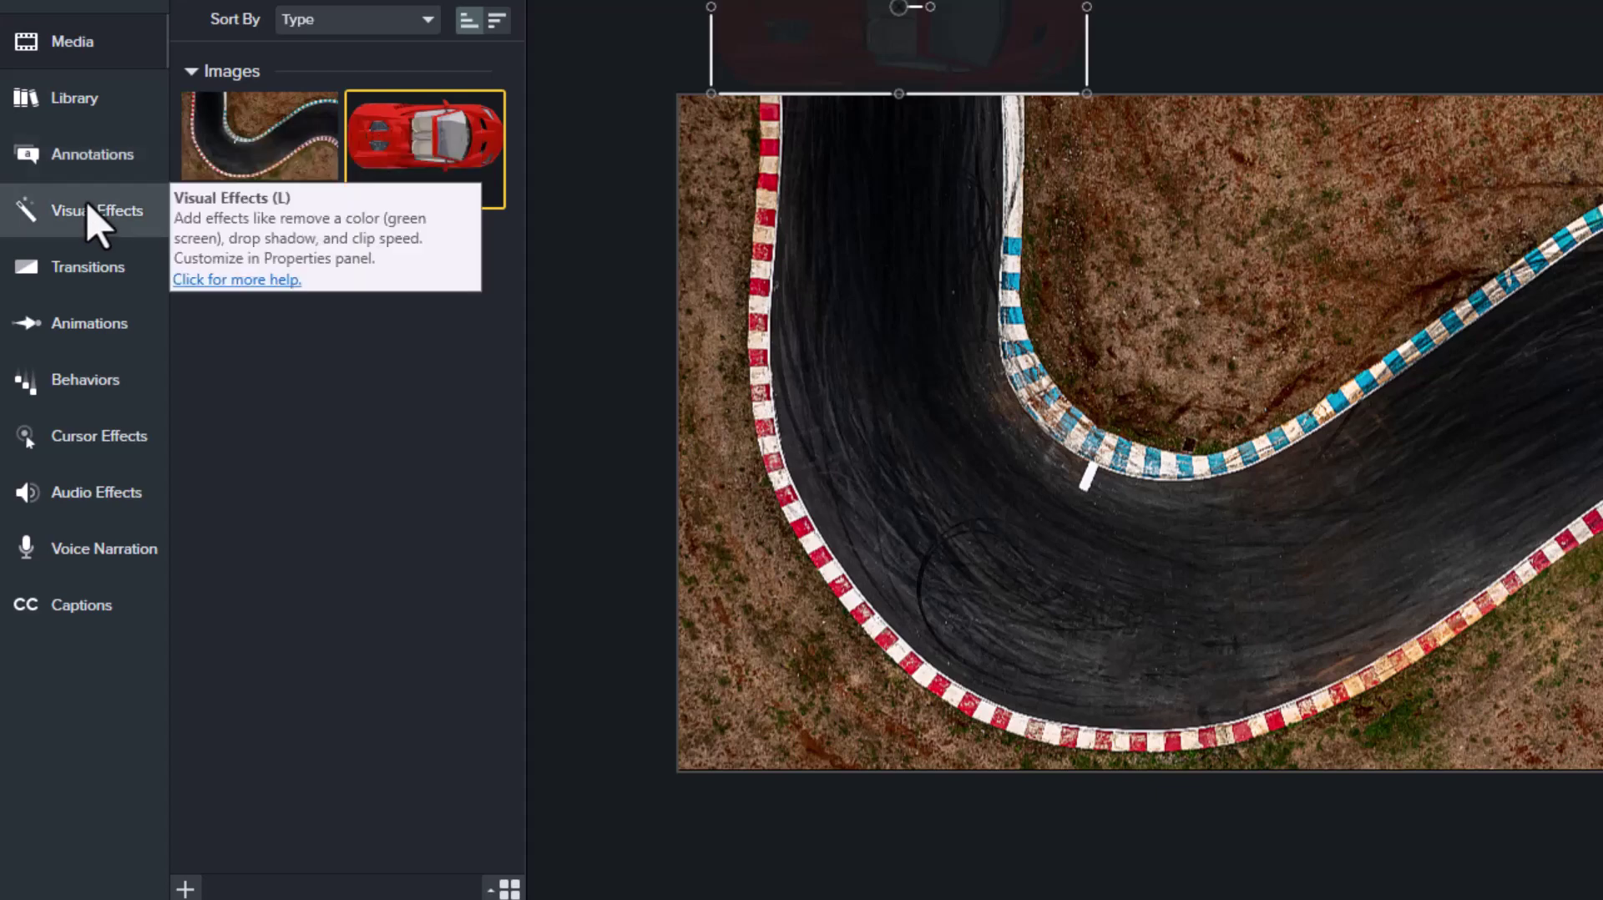
- Apply the Motion Path animation preset from the Animations panel to the Sports Car clip
click(102, 326)
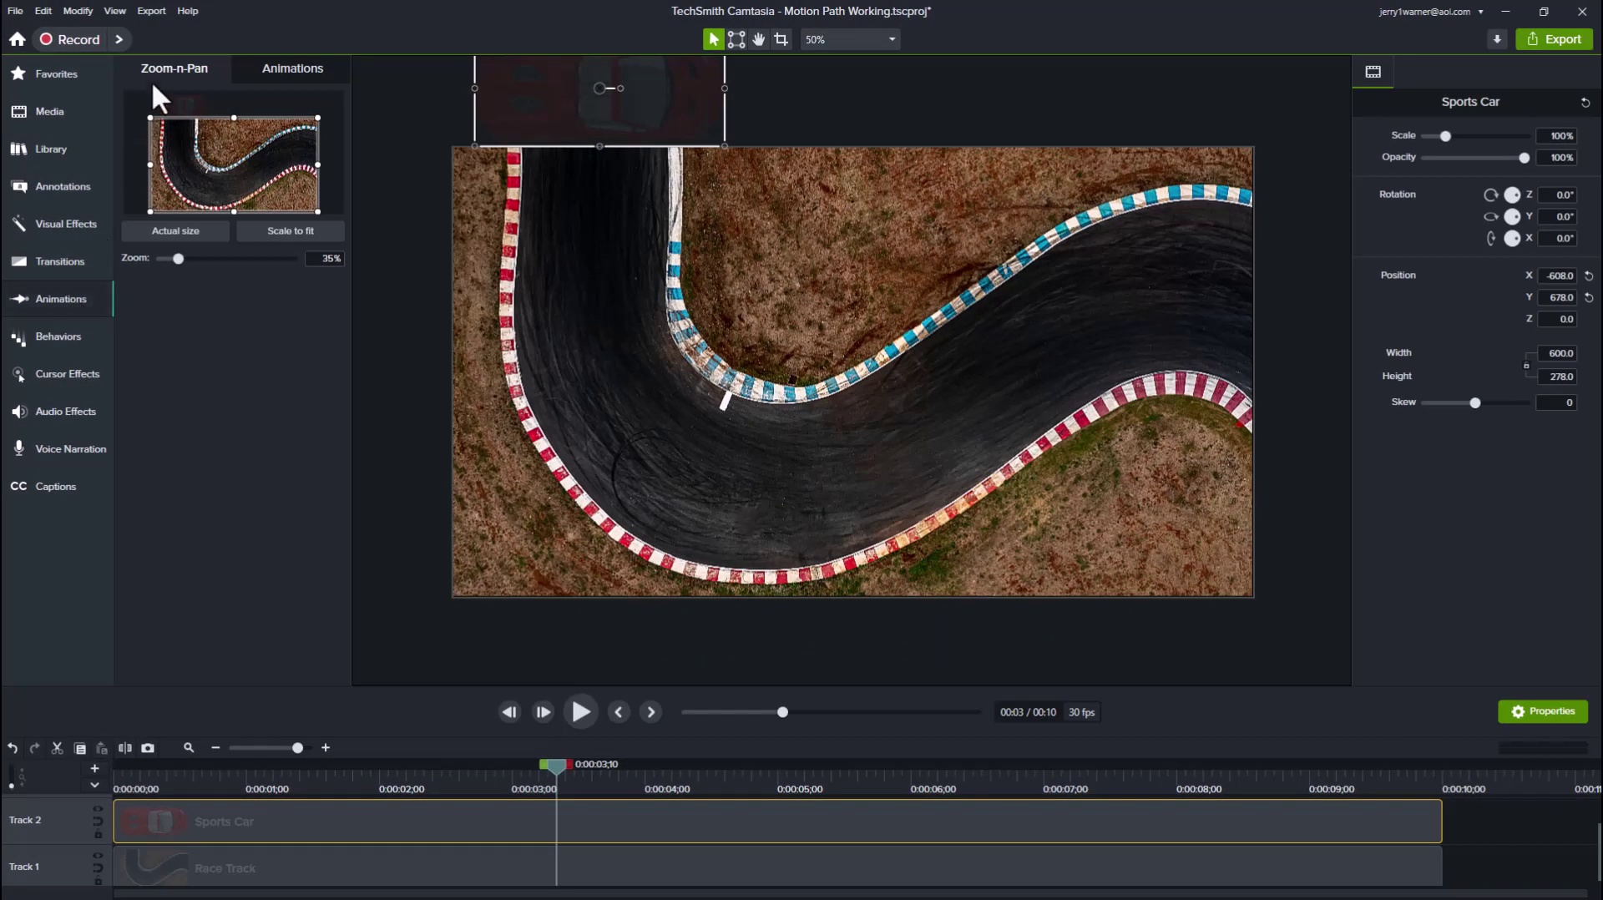
click(265, 69)
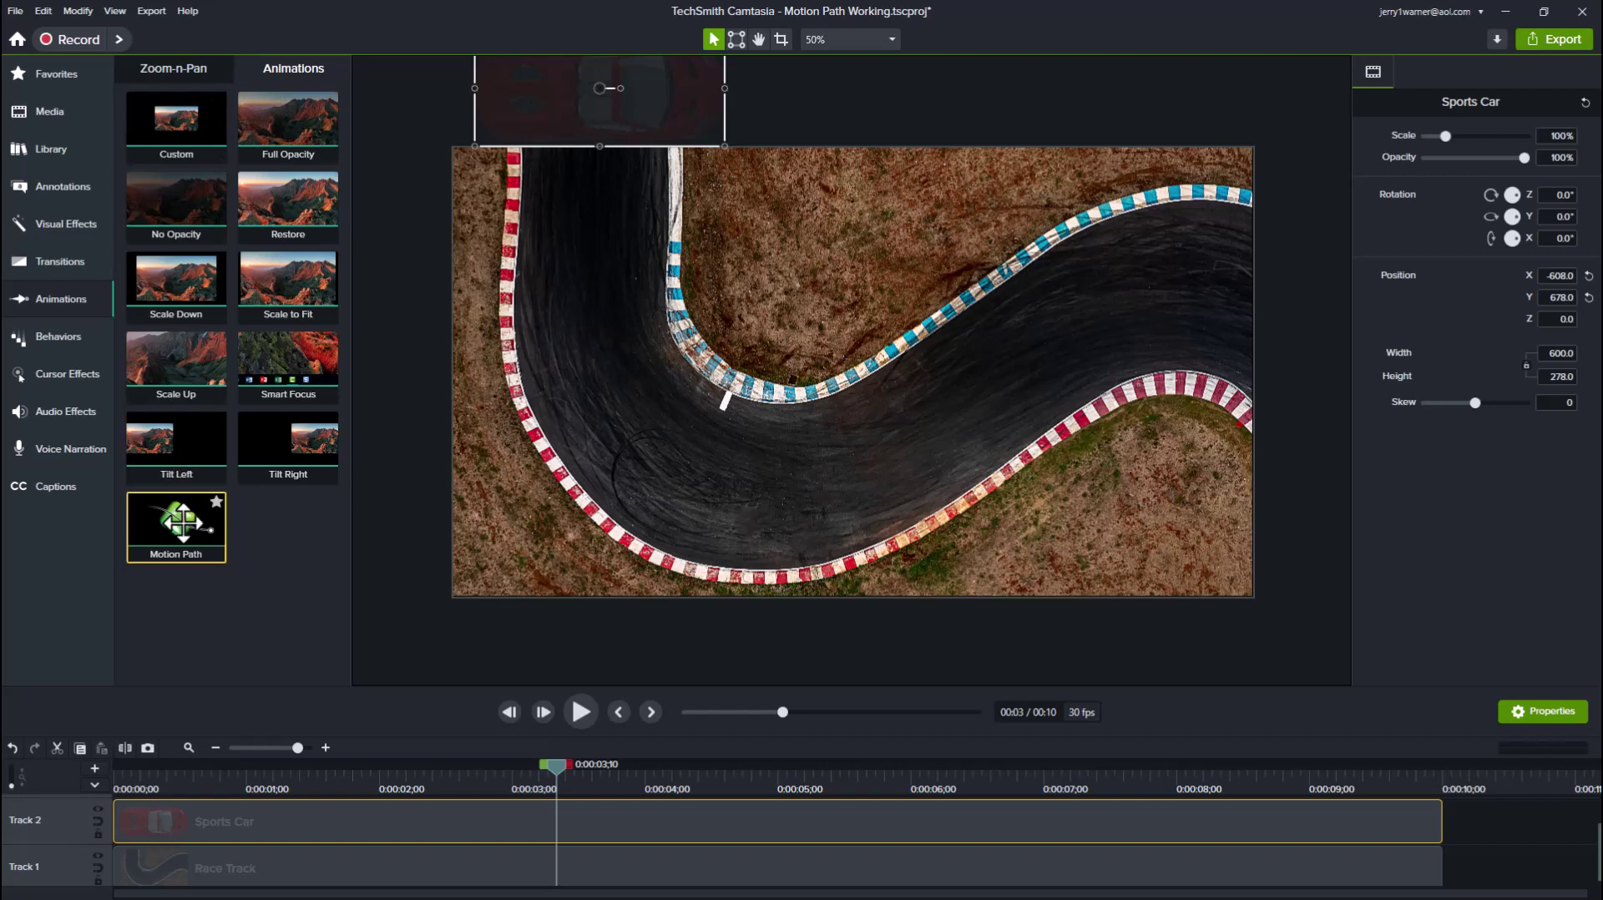
drag(177, 524, 282, 820)
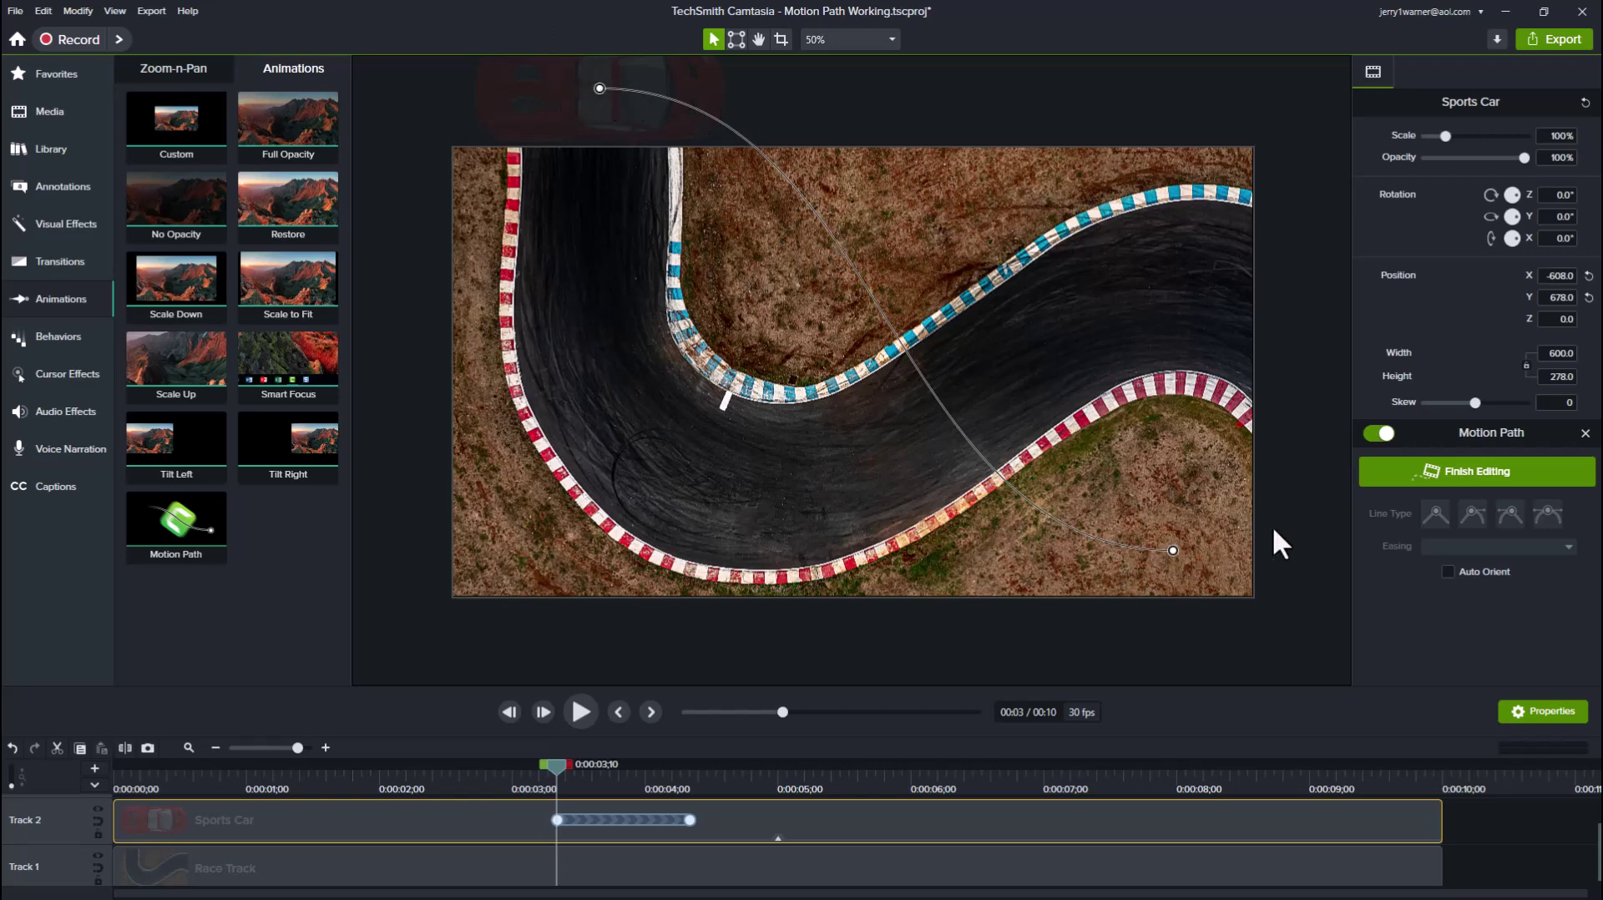
- Move the motion path's end point to the frame's right edge and scrub to preview the car's travel
click(1172, 549)
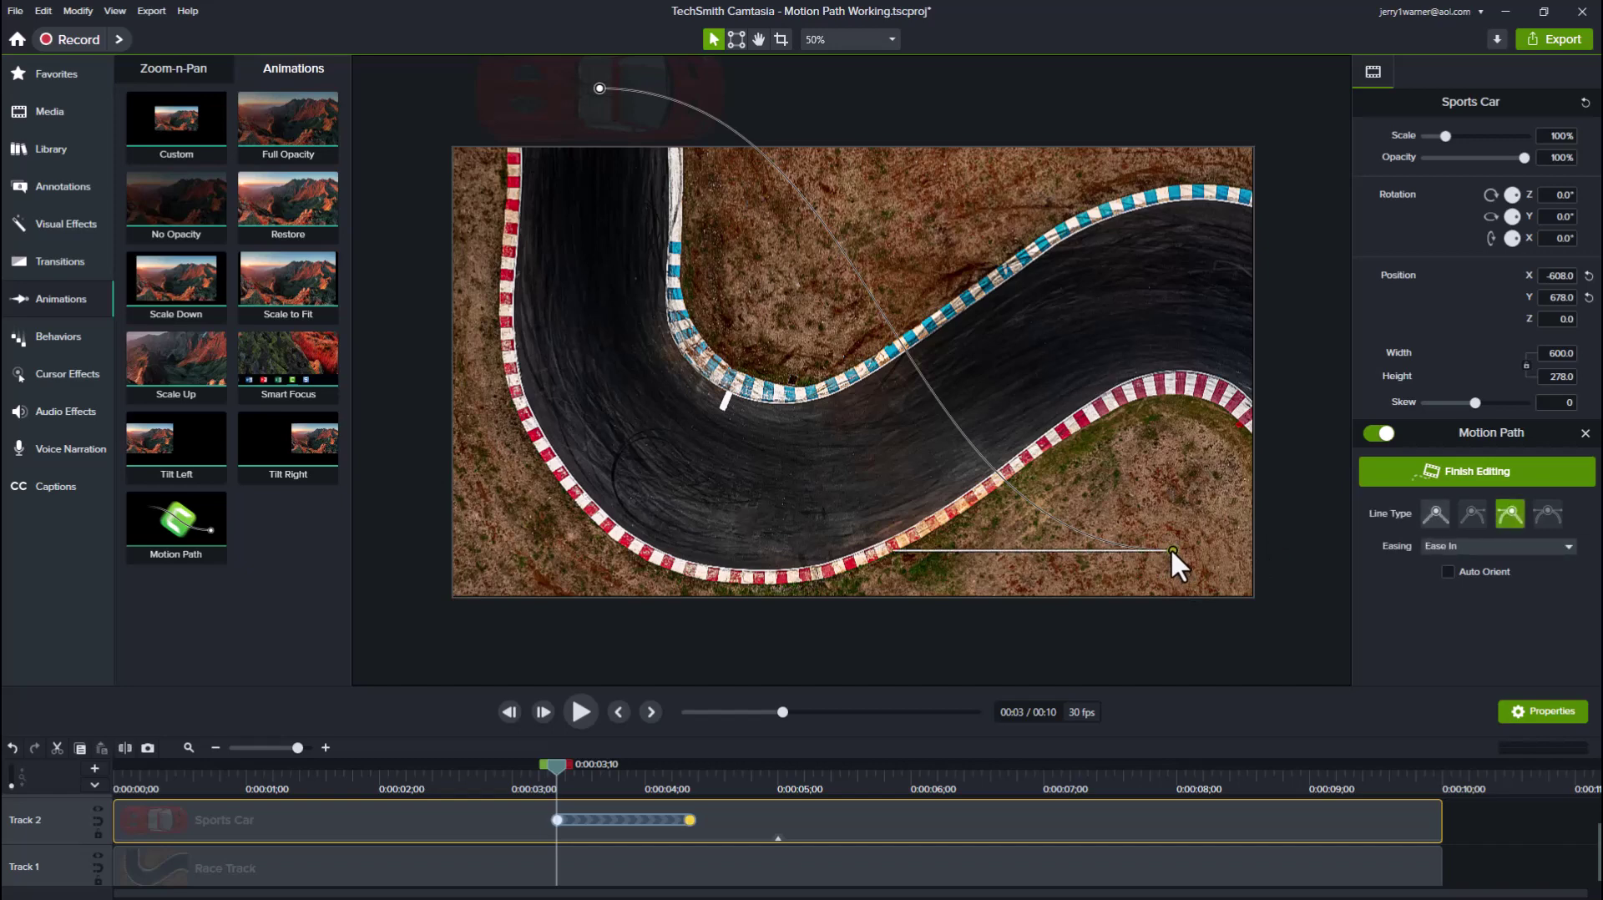
drag(1171, 547, 1309, 317)
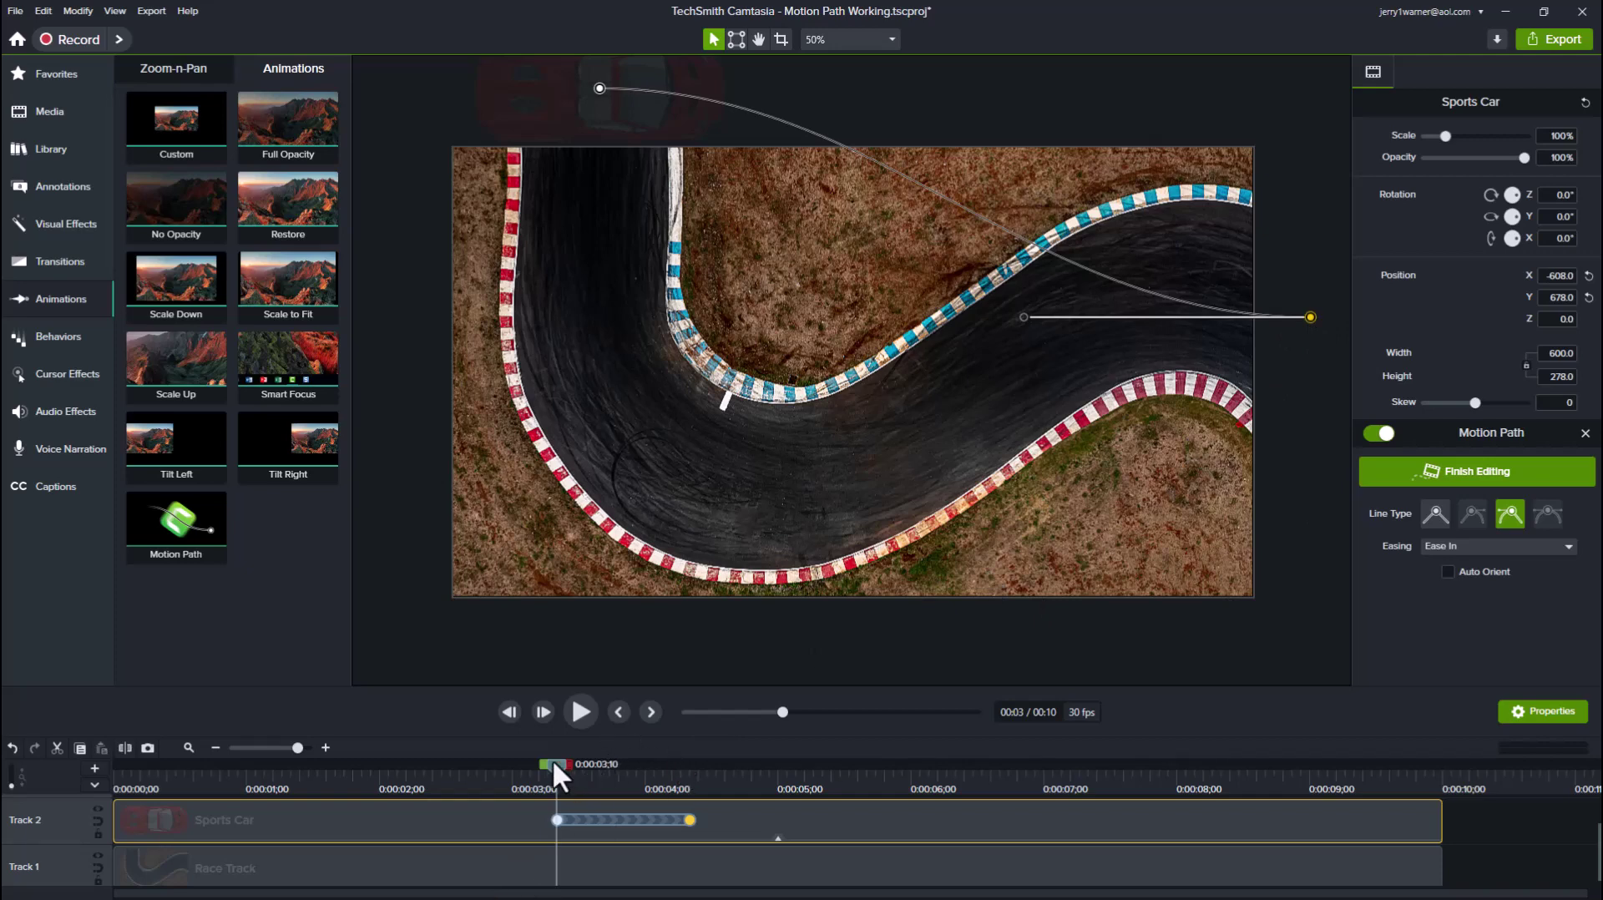
drag(553, 758, 103, 794)
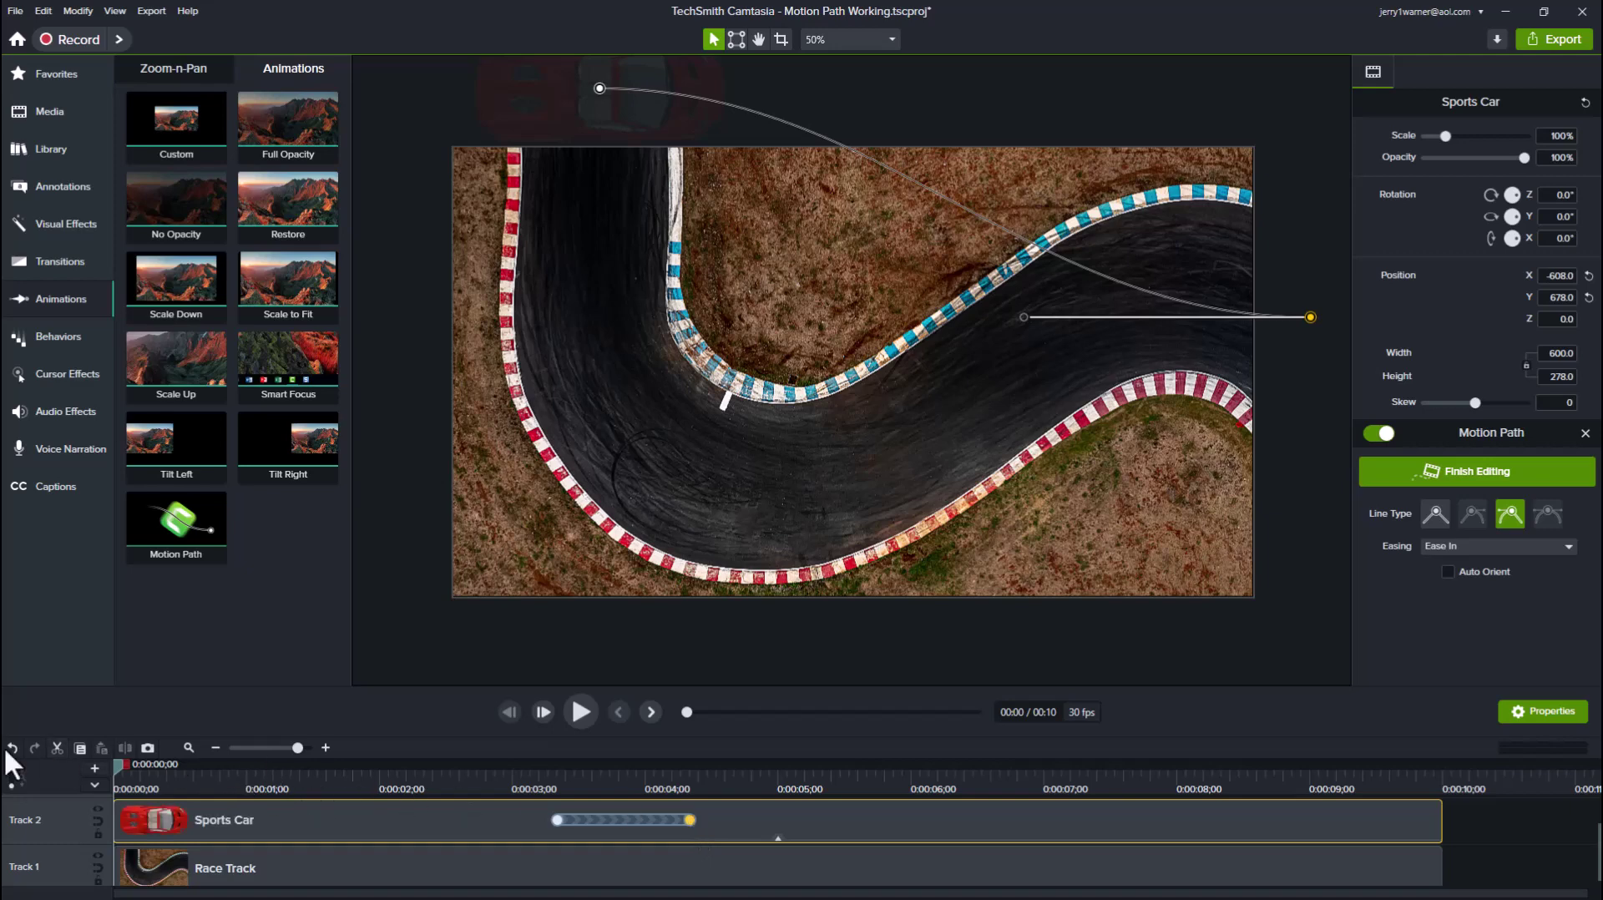
drag(117, 767, 415, 790)
- Stretch the motion path animation from 0:00:00 to the clip's end and play it back
drag(218, 788, 106, 794)
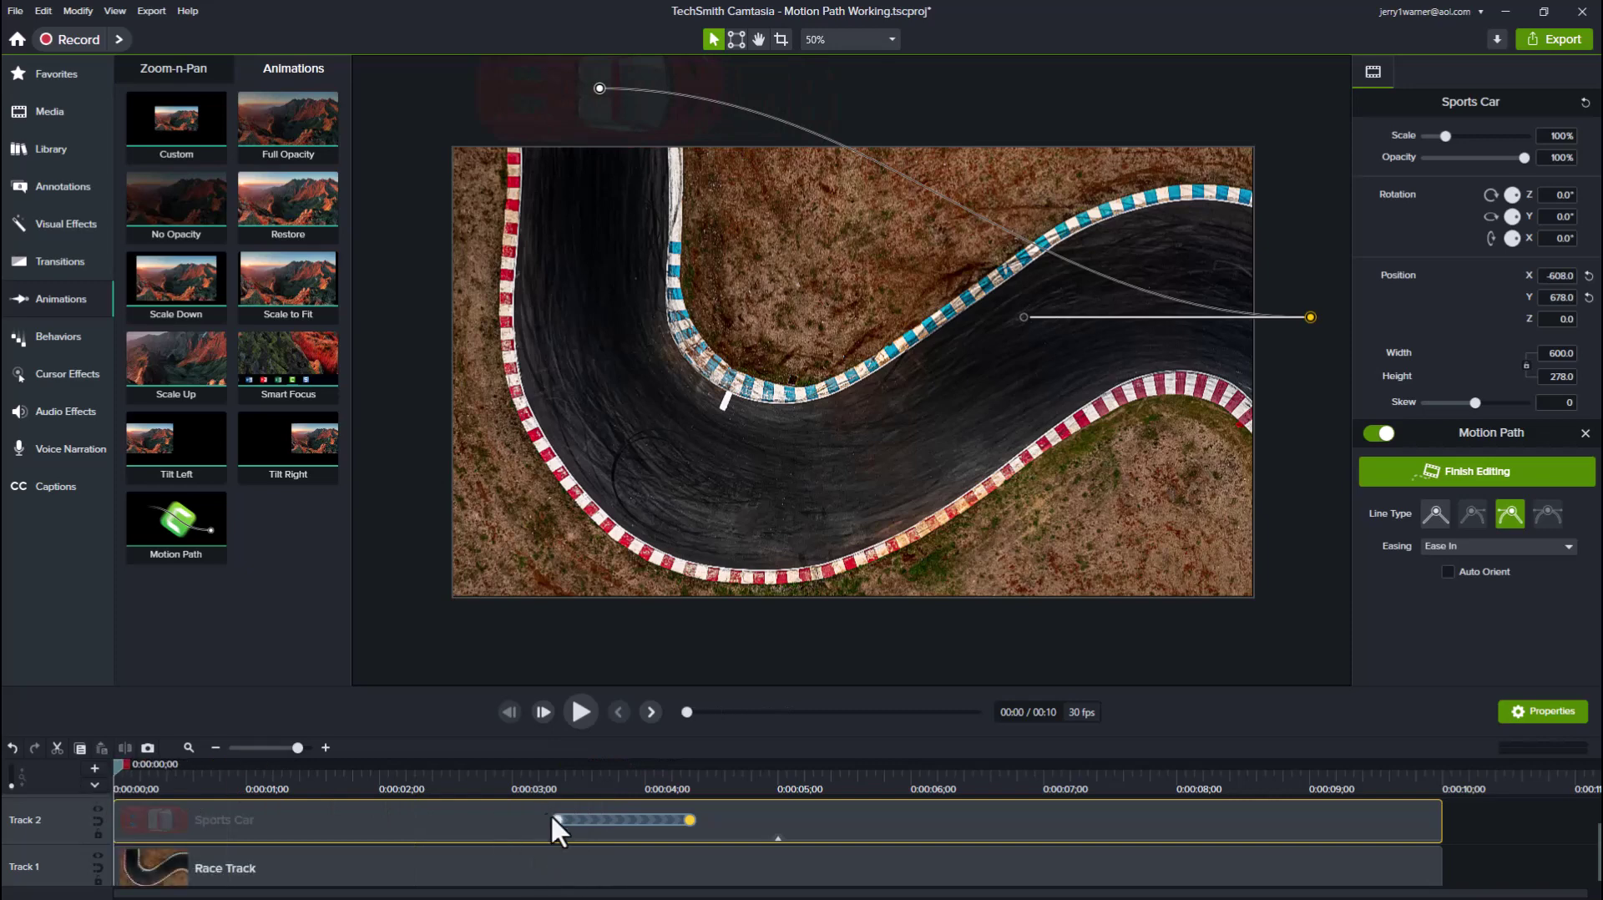
drag(555, 818, 108, 815)
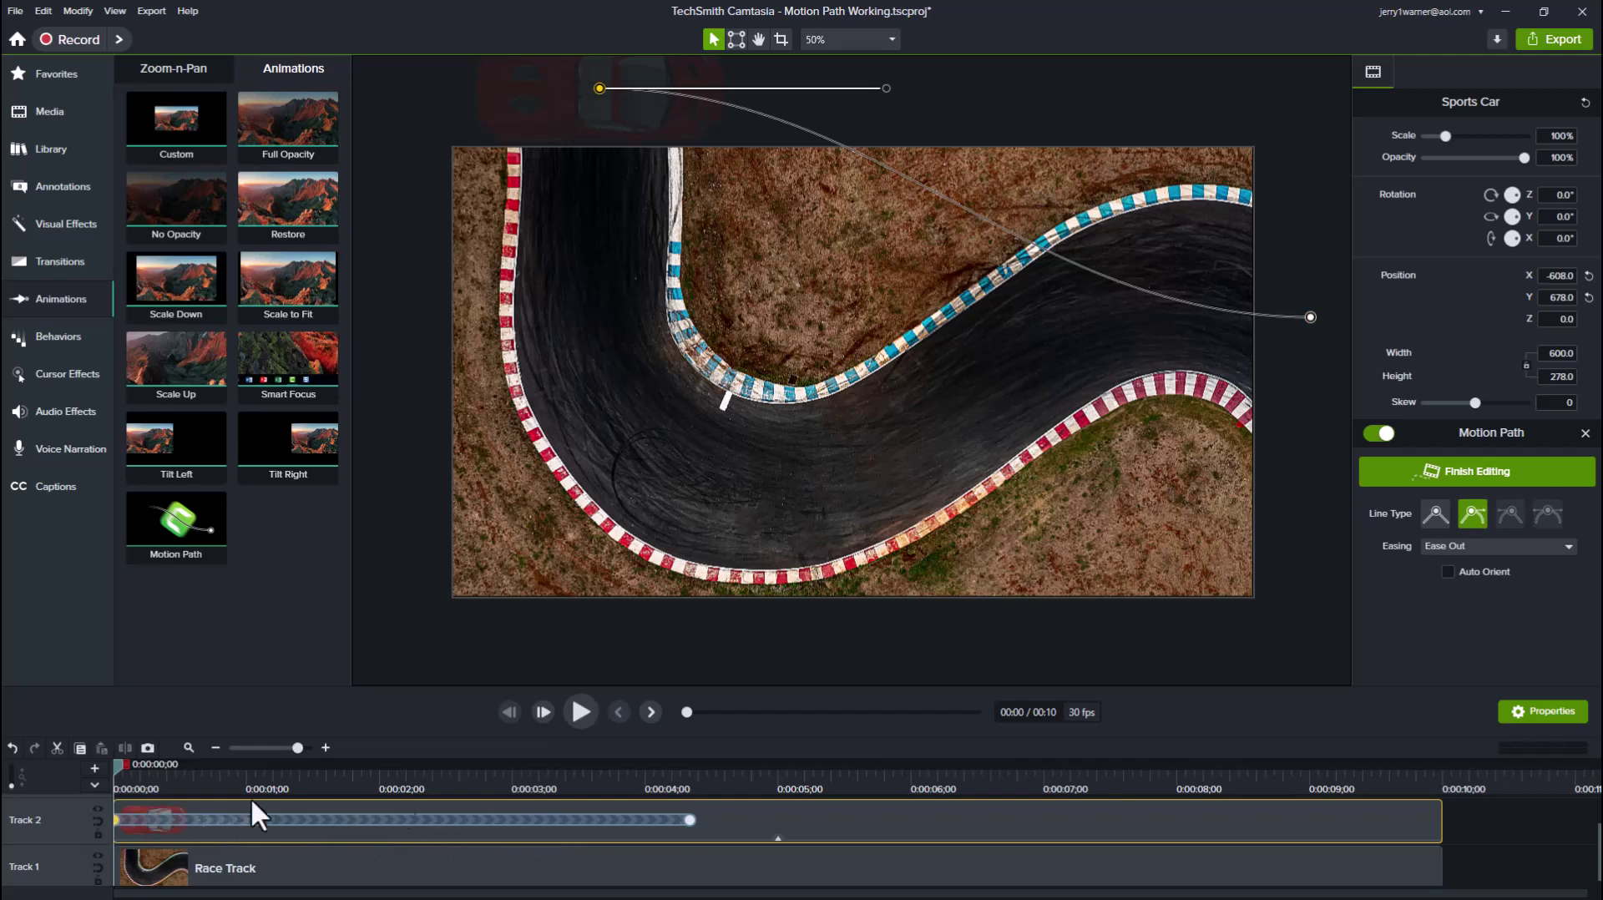
click(686, 817)
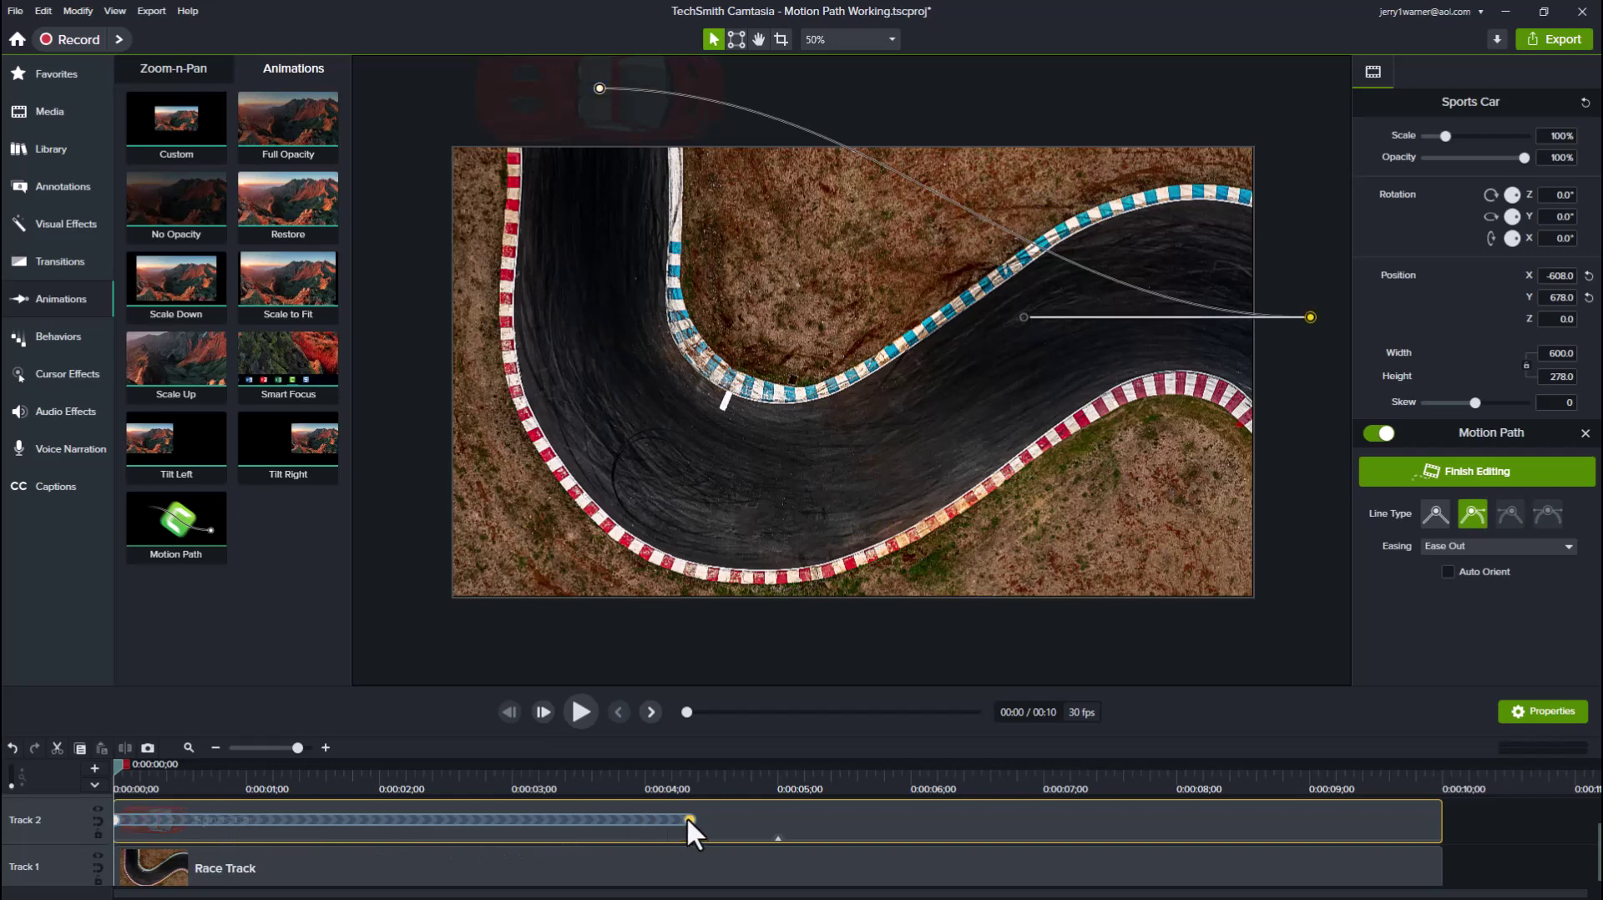
drag(686, 818, 1441, 820)
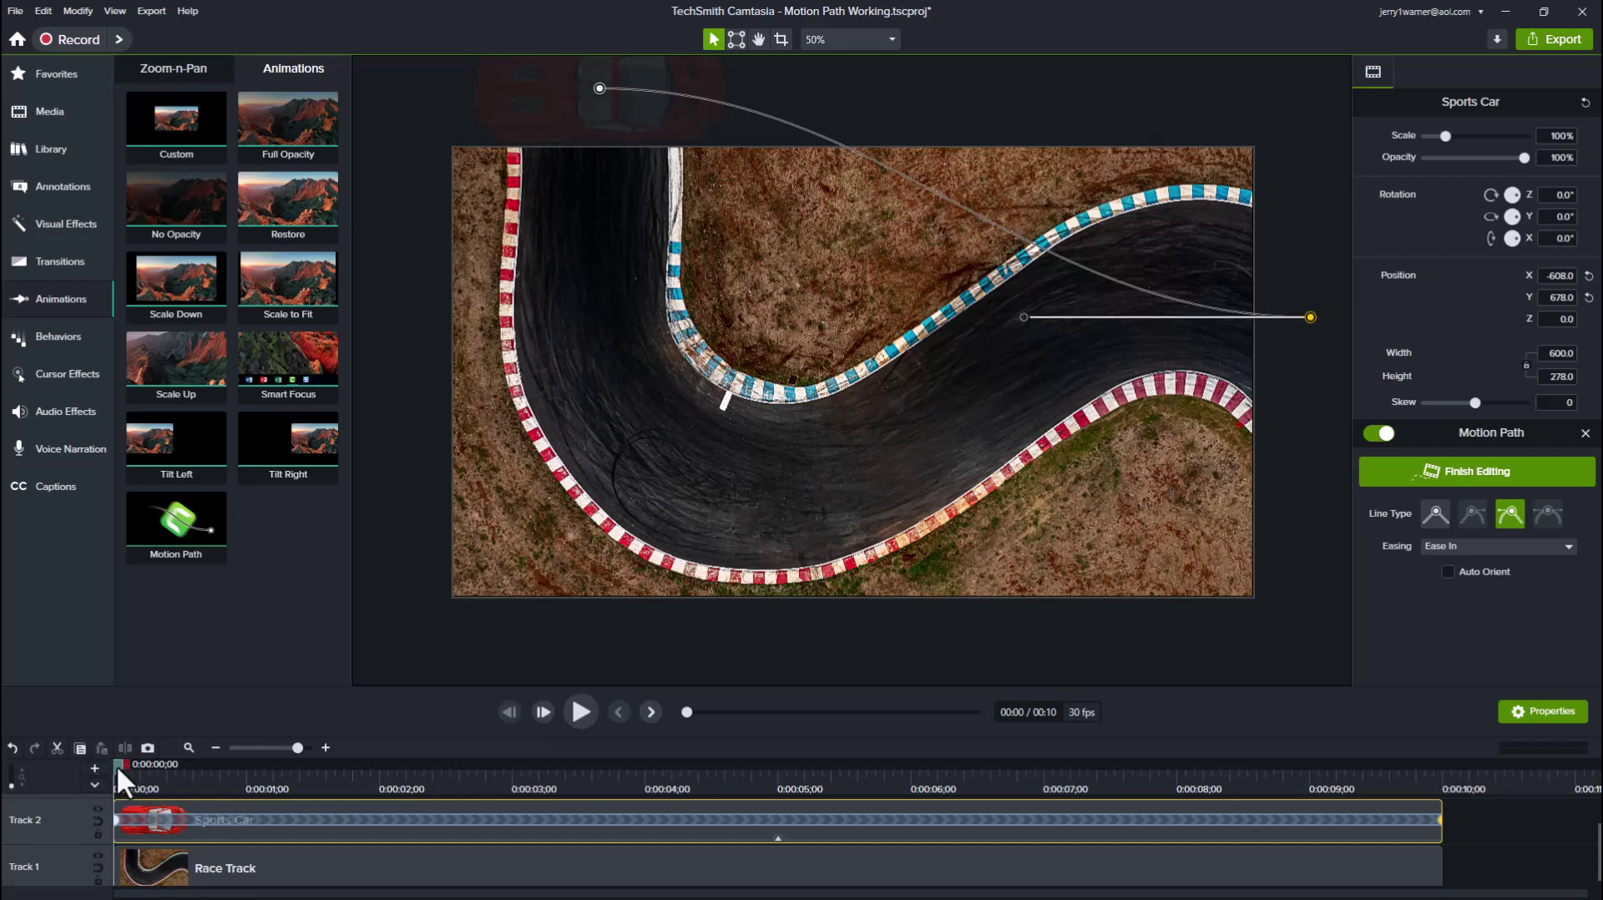
click(583, 712)
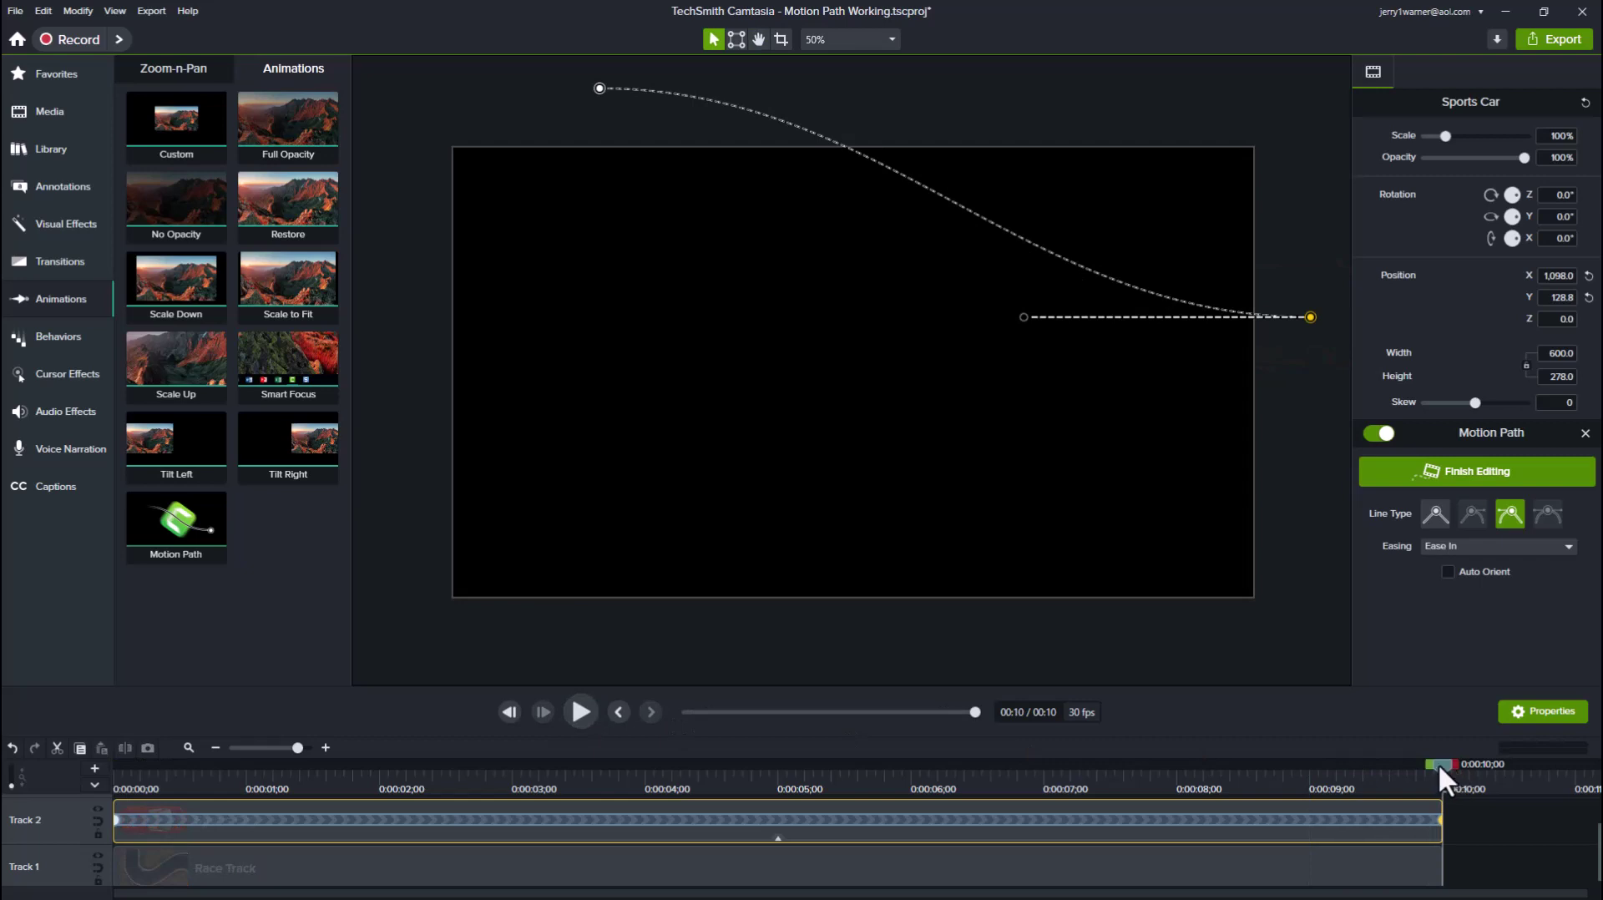
- At 0:00:02;21, bend the path's start handle down so the car sits on the road
drag(1438, 763, 497, 785)
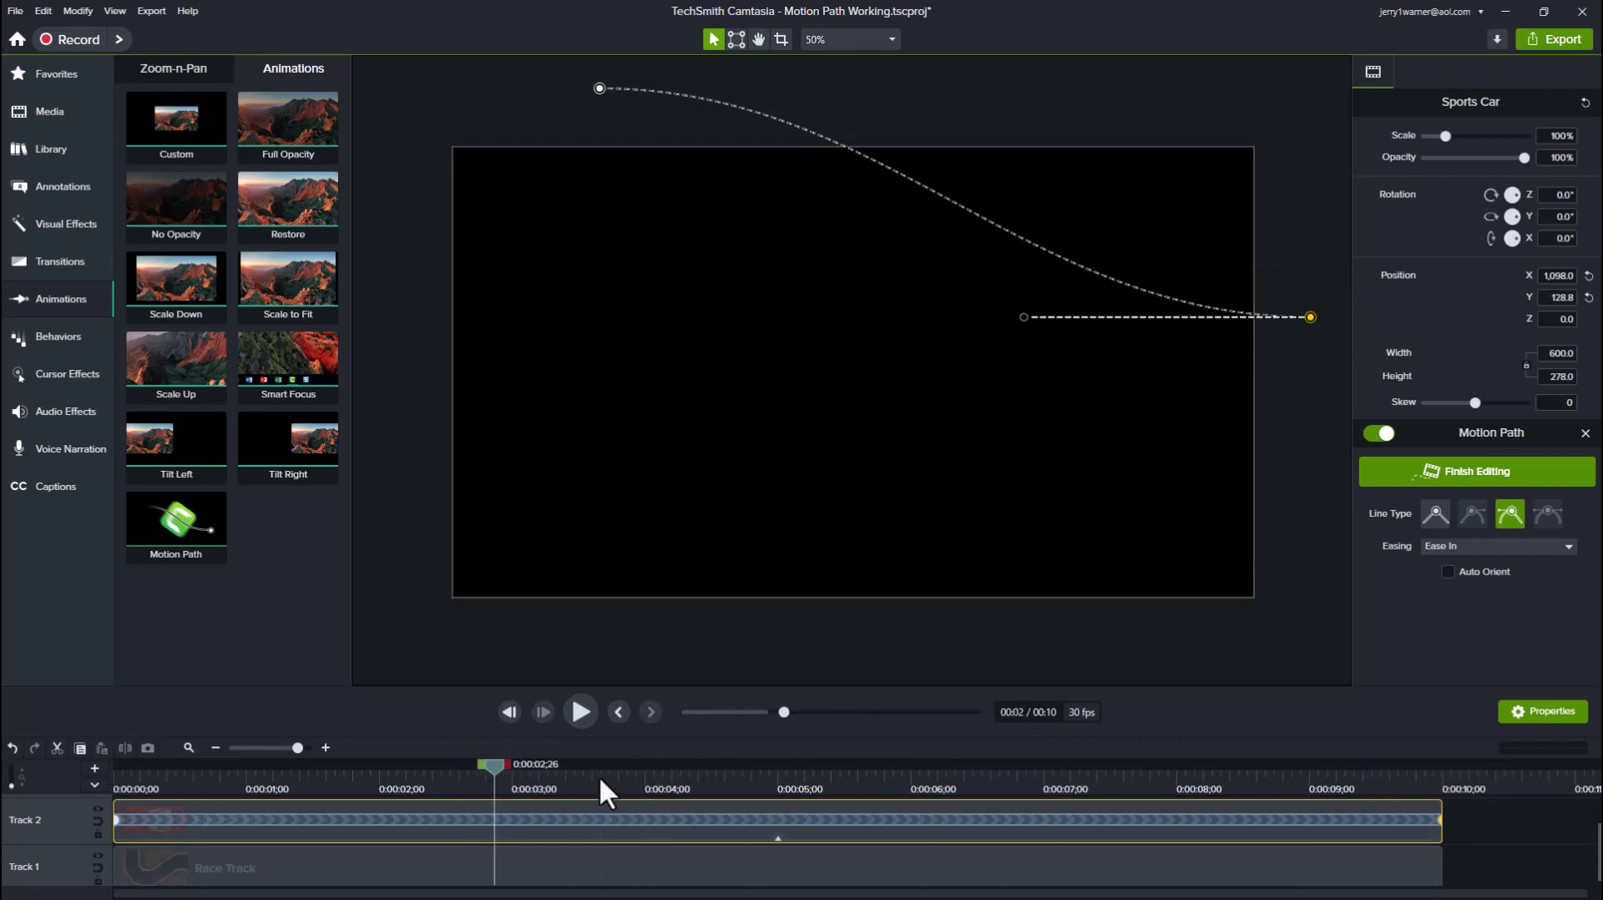
click(471, 780)
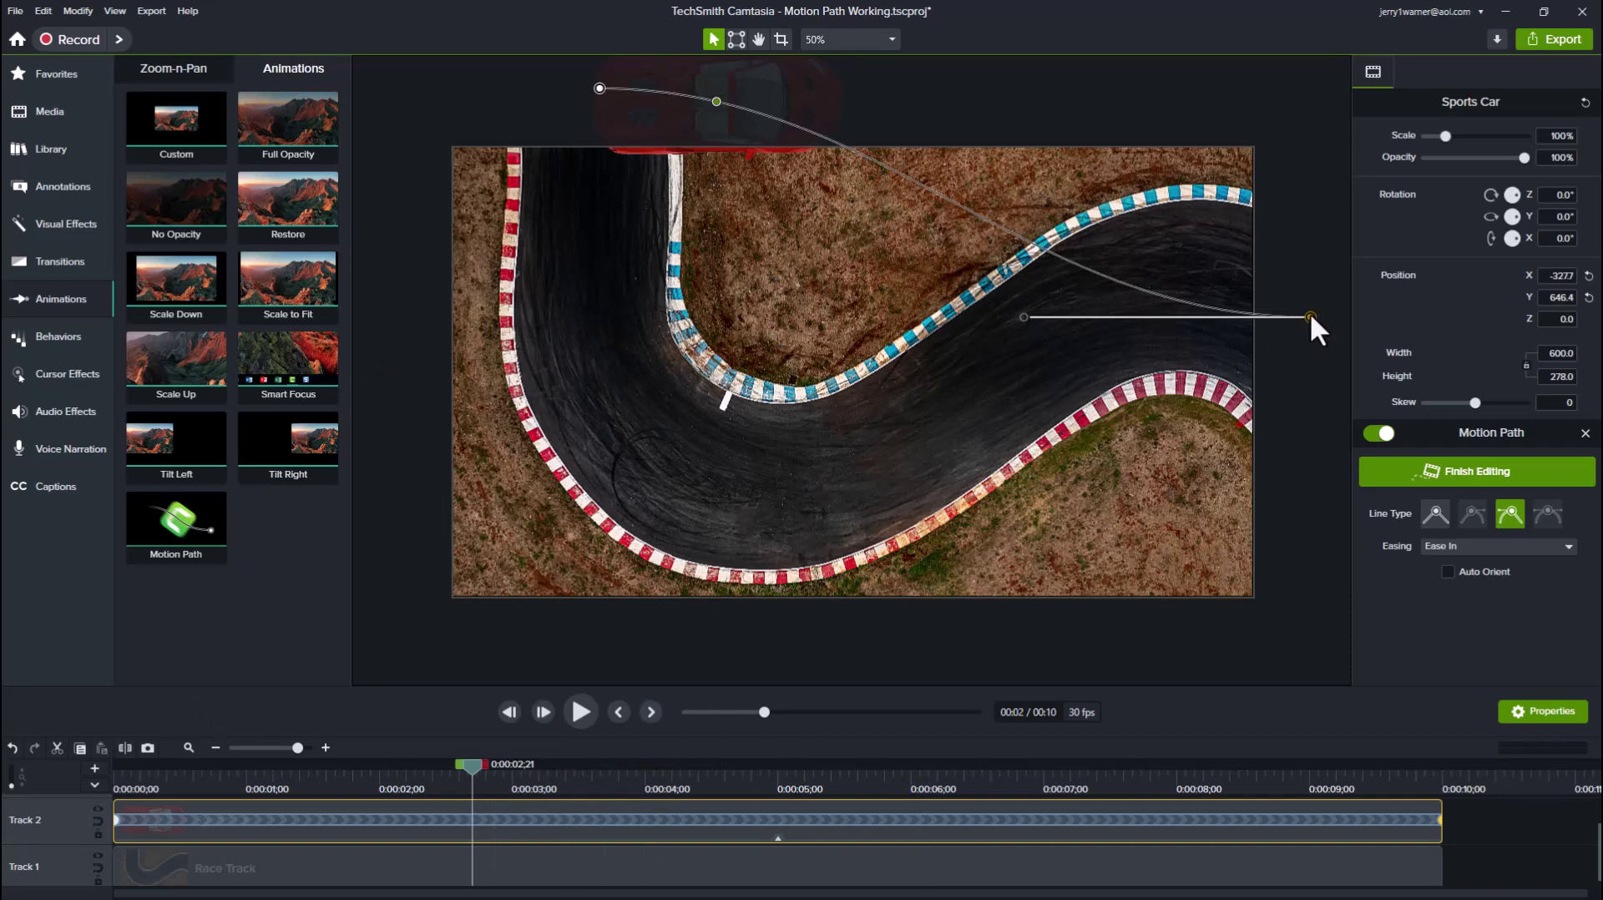
click(598, 87)
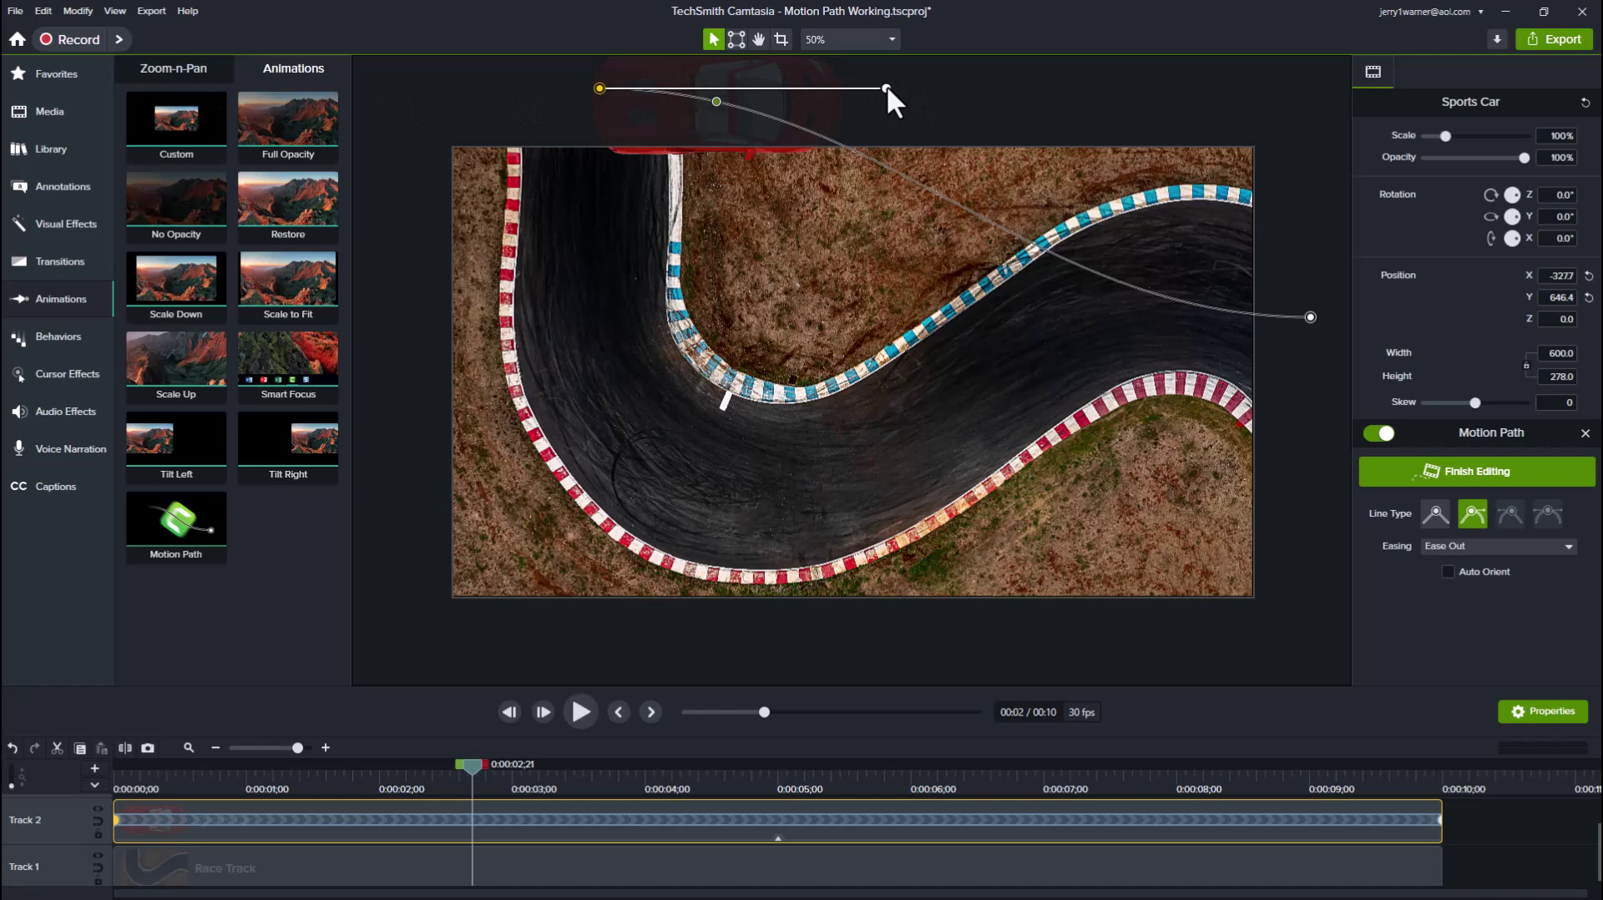
drag(887, 86, 597, 351)
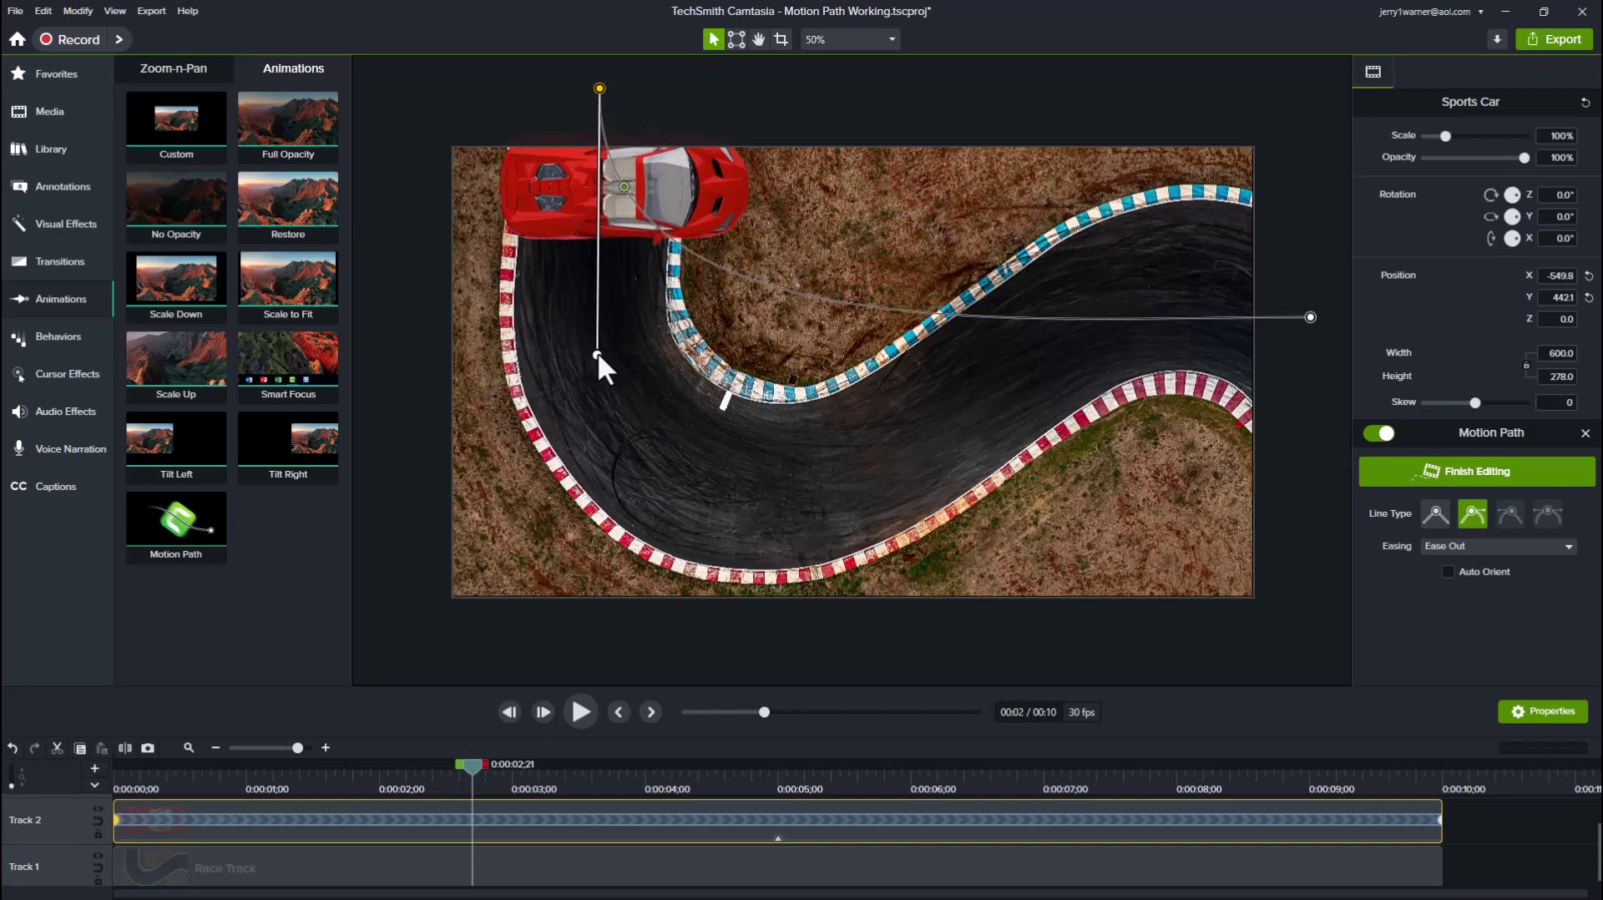
- Reshape the curve at the path's end point, then advance to about 4 seconds
click(1310, 318)
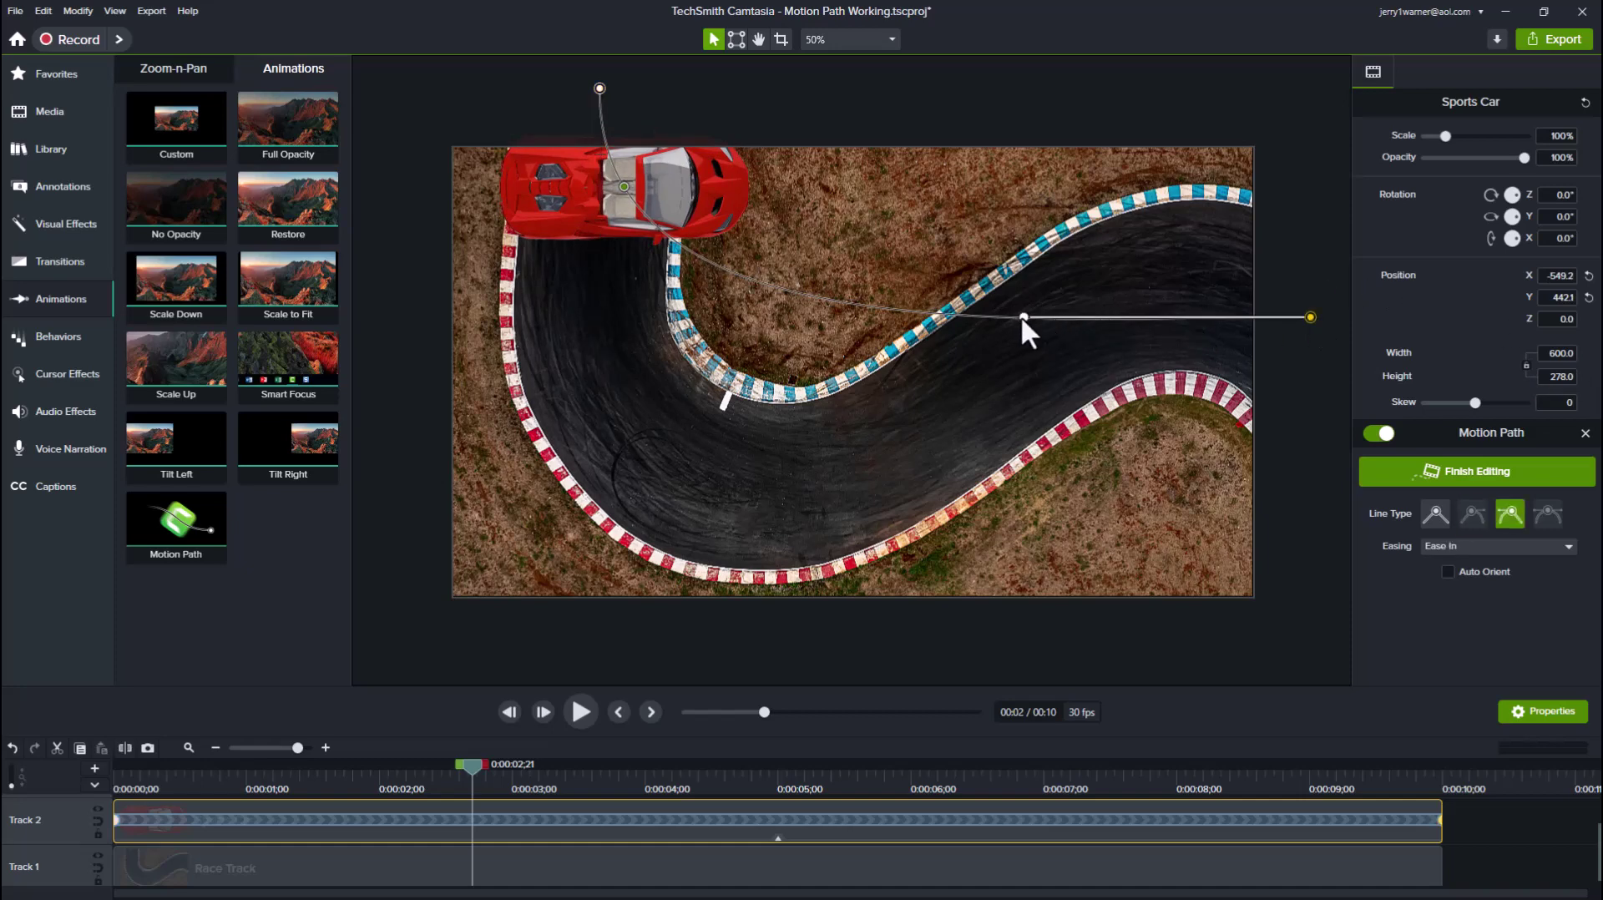
drag(1024, 316, 1026, 255)
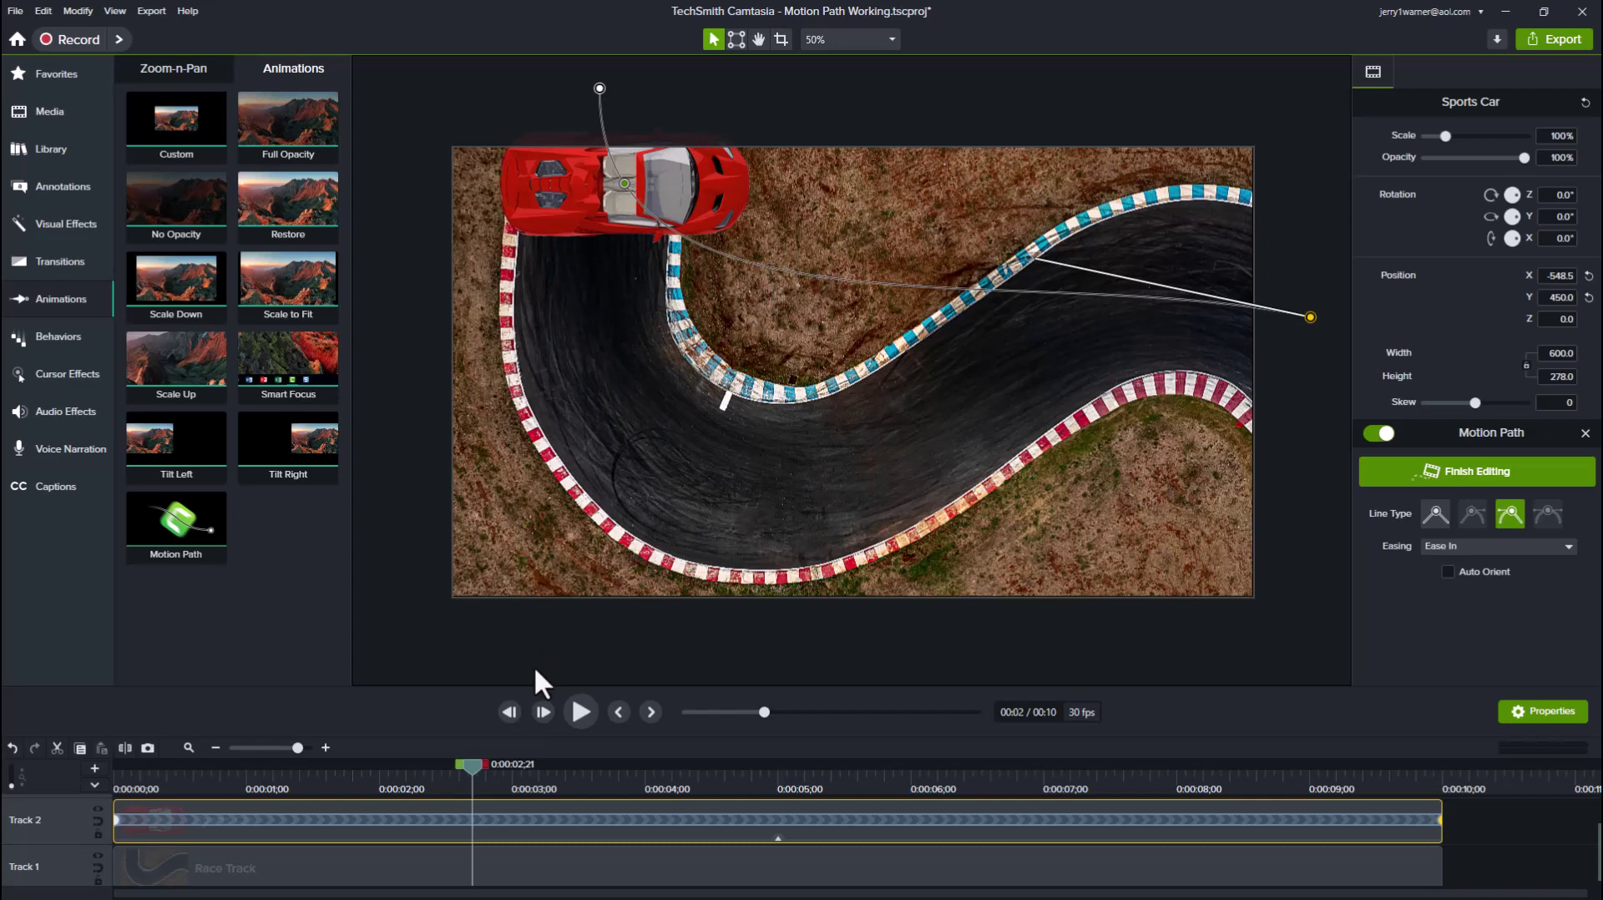
drag(469, 761, 689, 788)
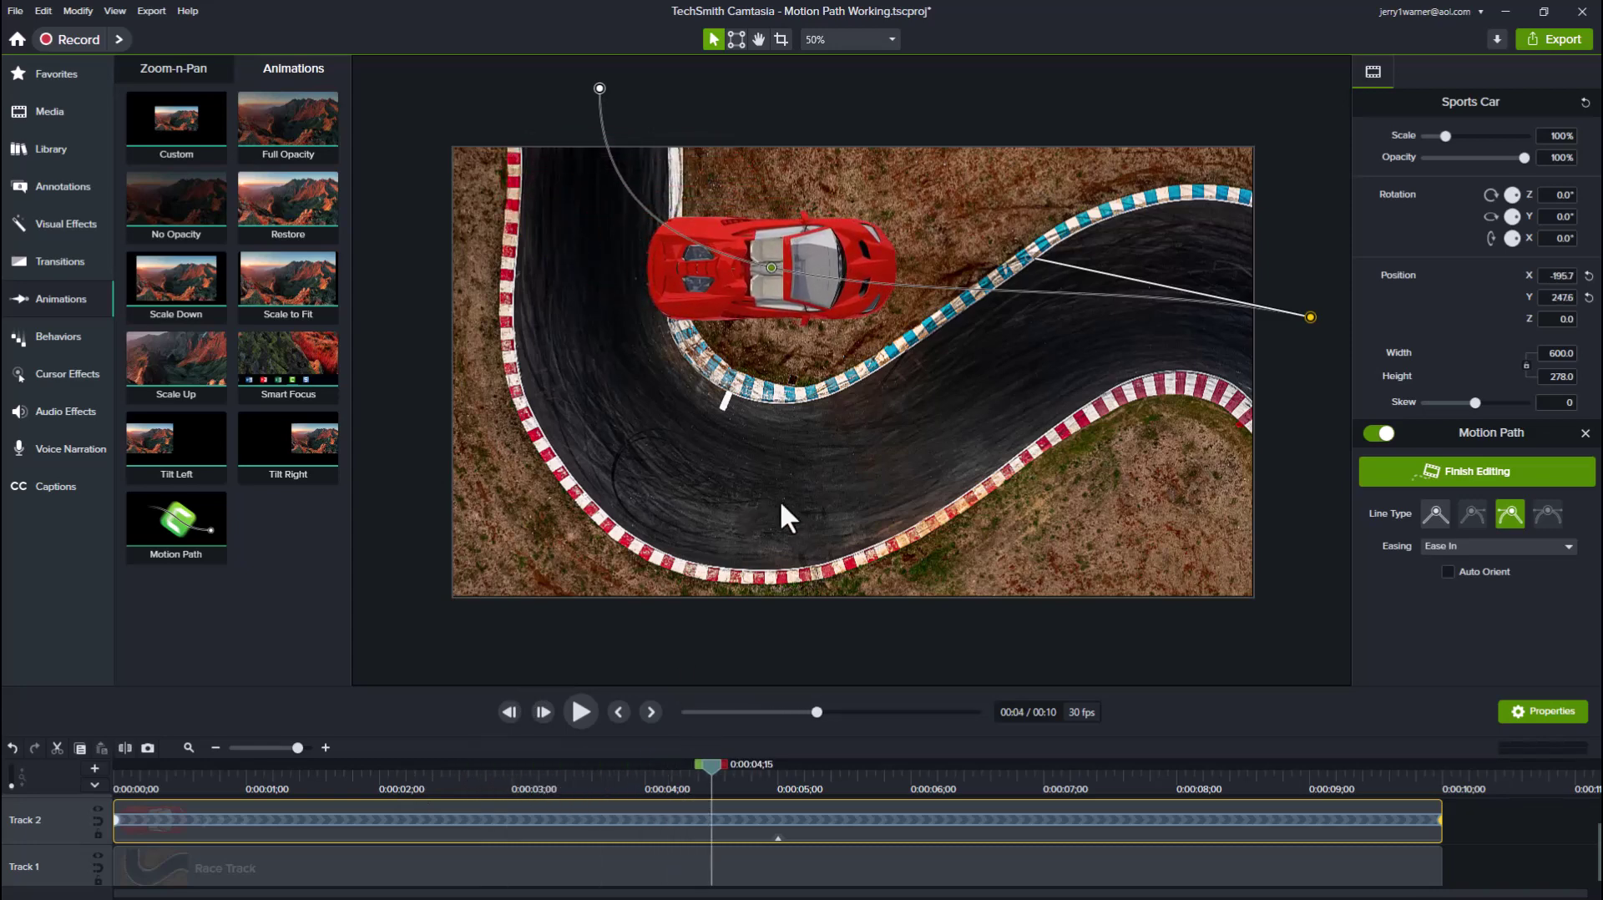
- Add a motion point at the playhead on the Sports Car clip and select the new middle point
click(567, 818)
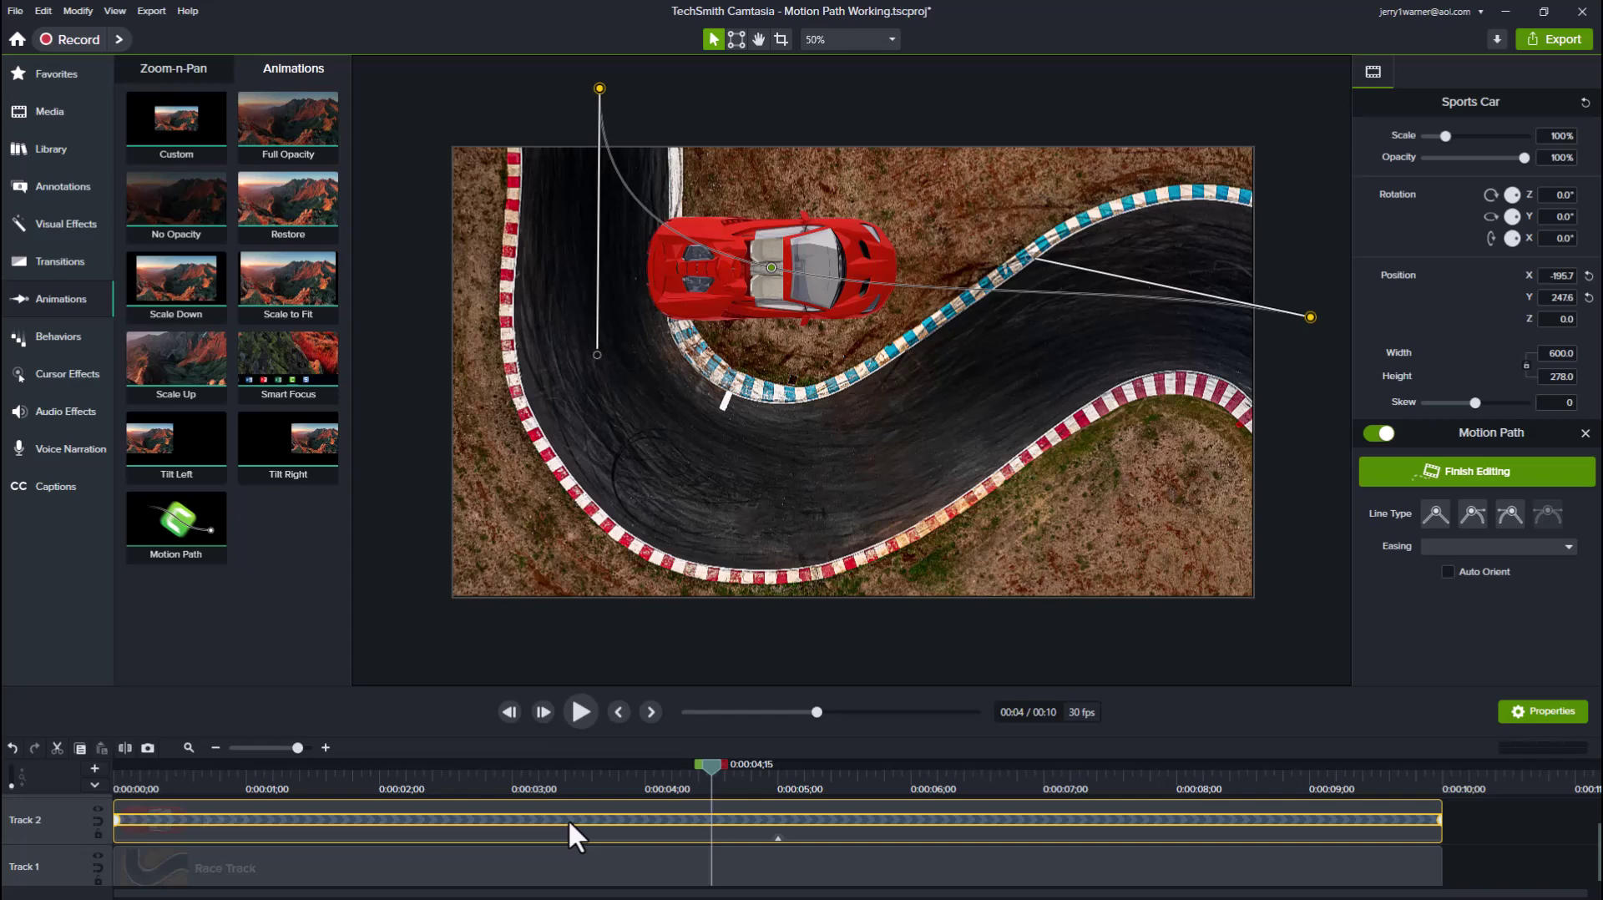
right_click(567, 818)
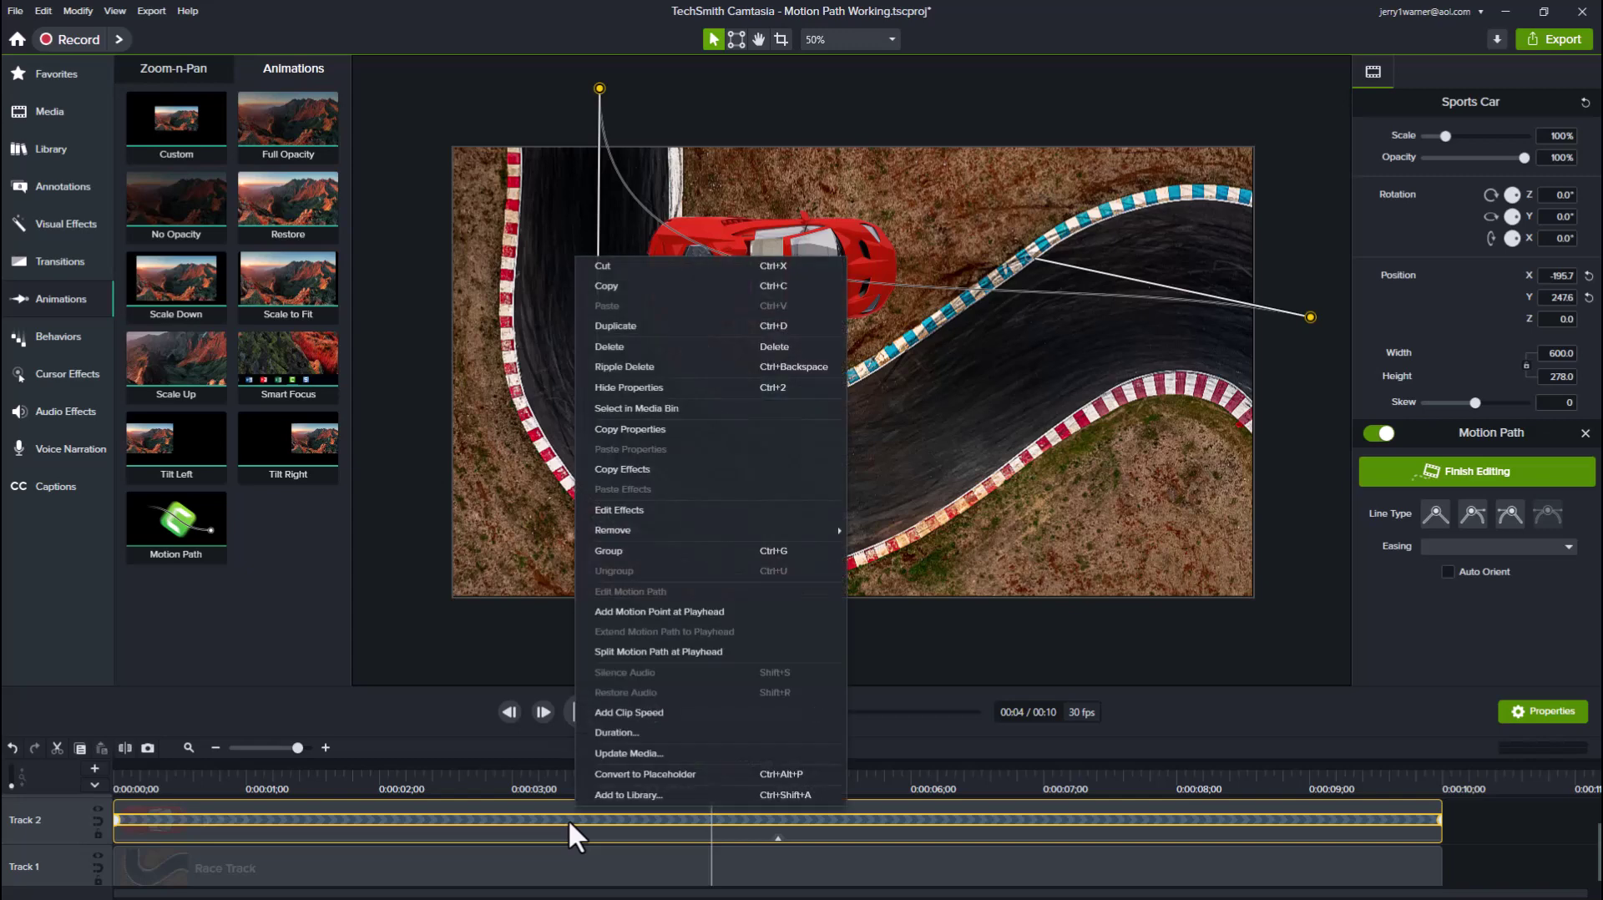
click(650, 612)
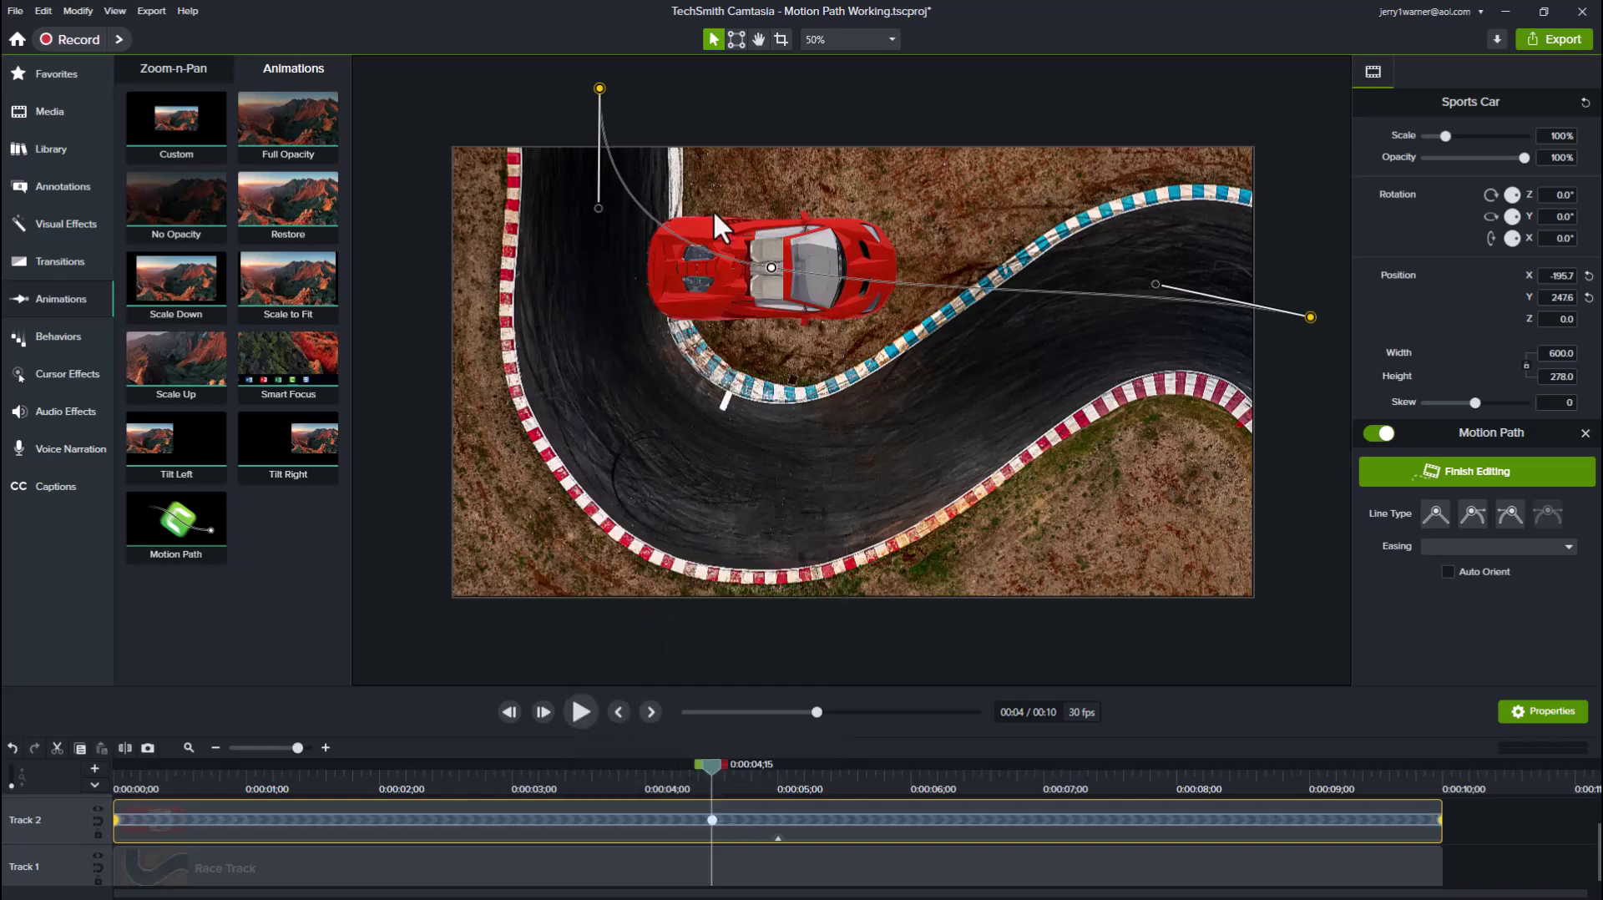
click(770, 267)
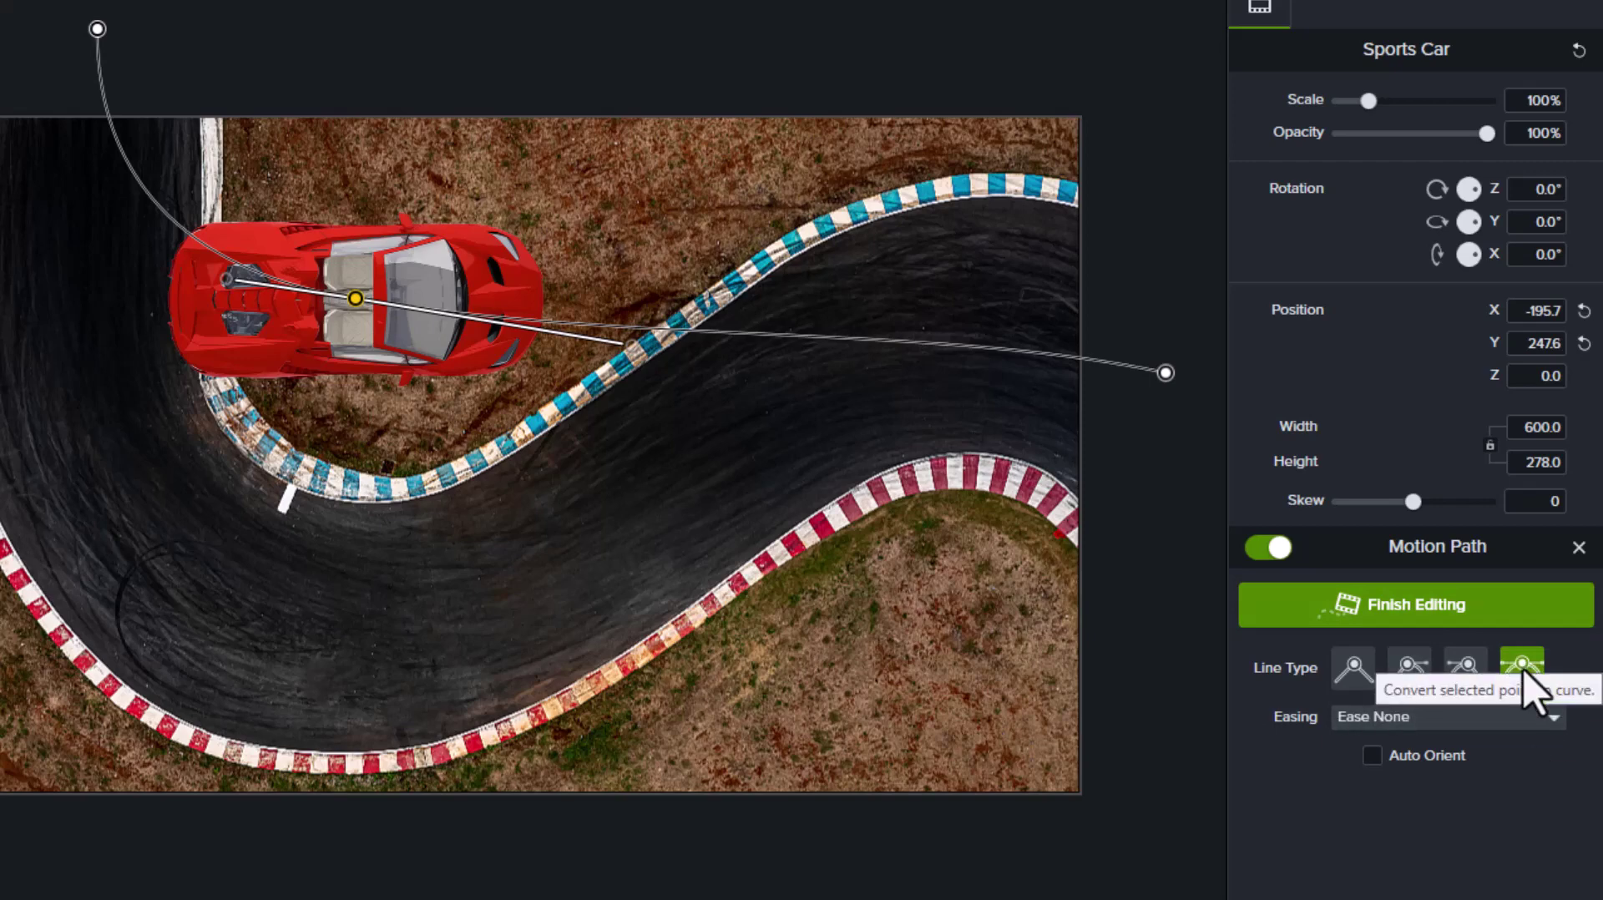
- Give the middle motion point the smooth curve line type and drag it down the track
click(1466, 664)
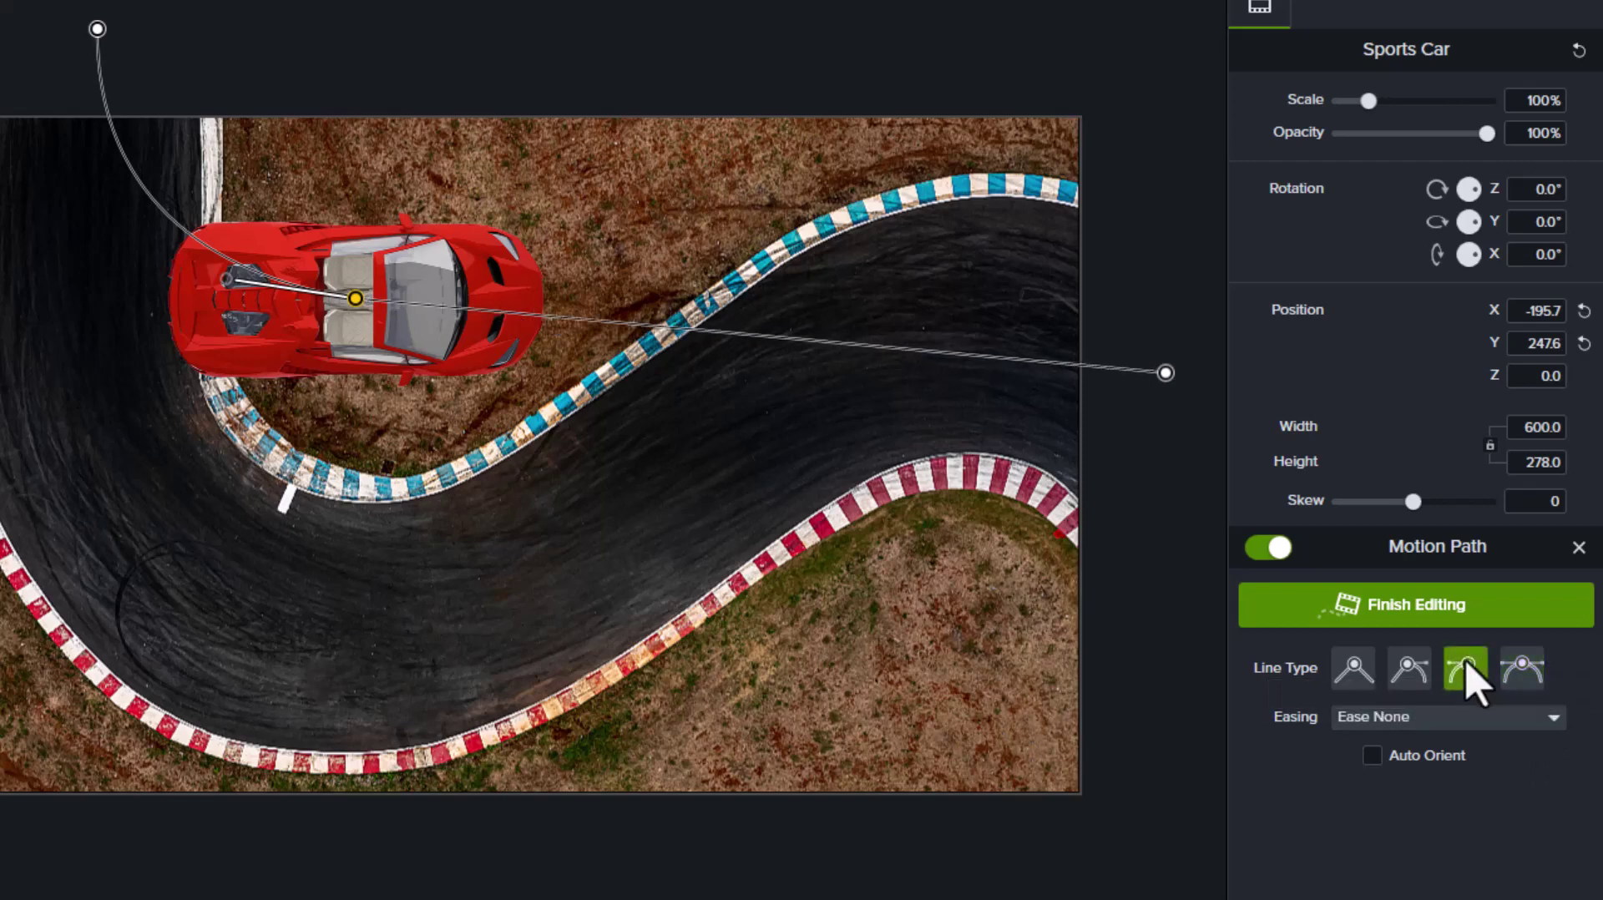
click(1413, 669)
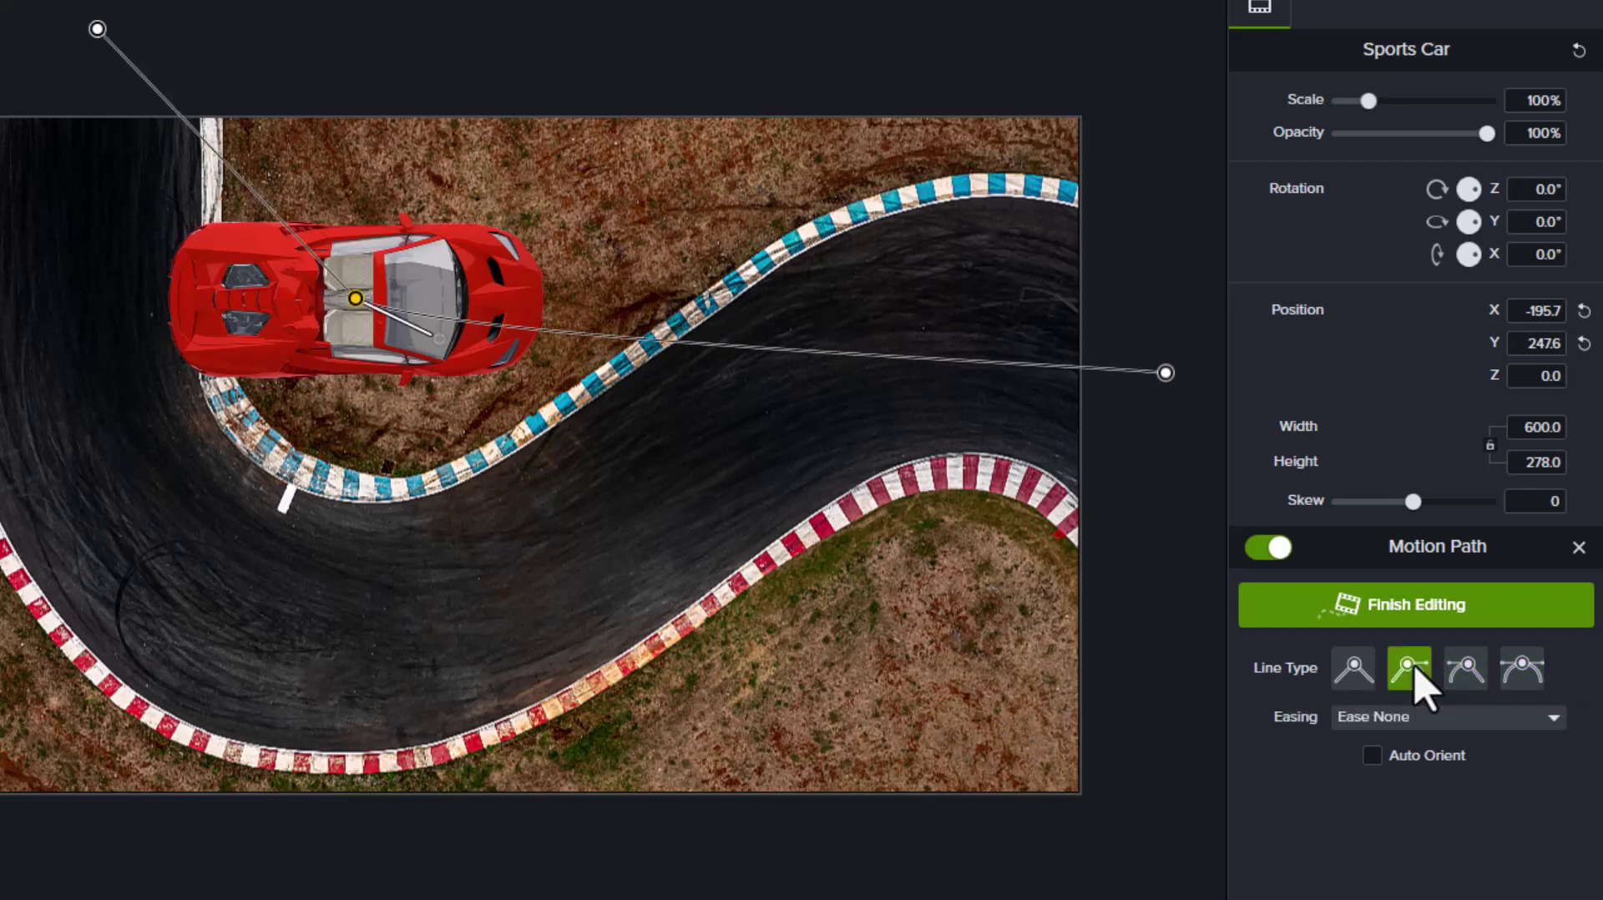
click(1358, 670)
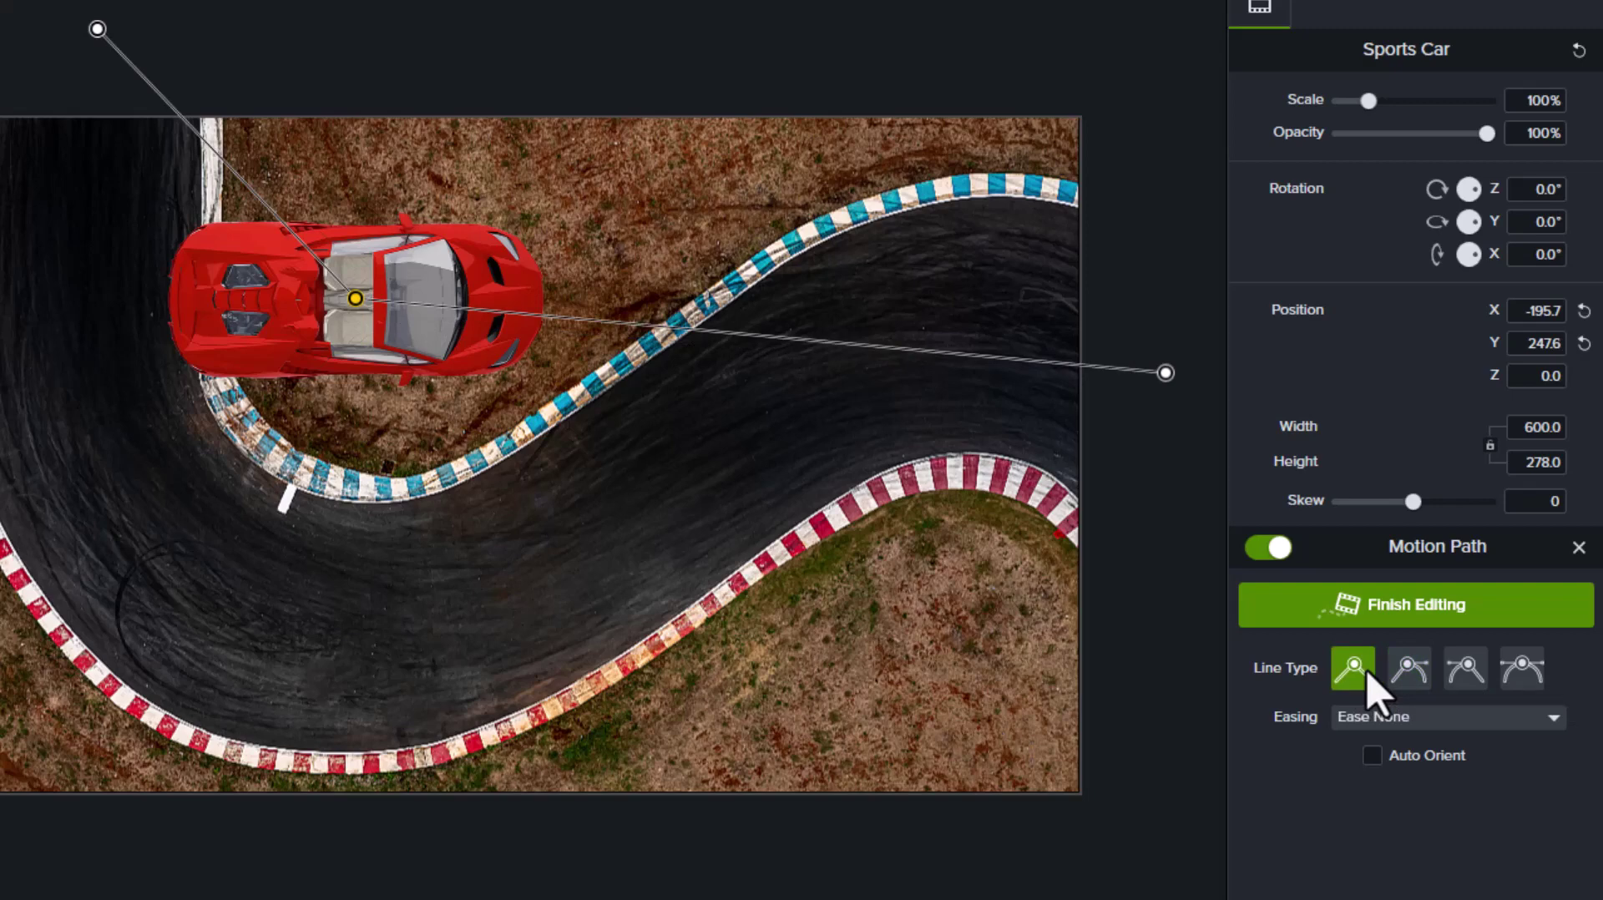
click(1523, 667)
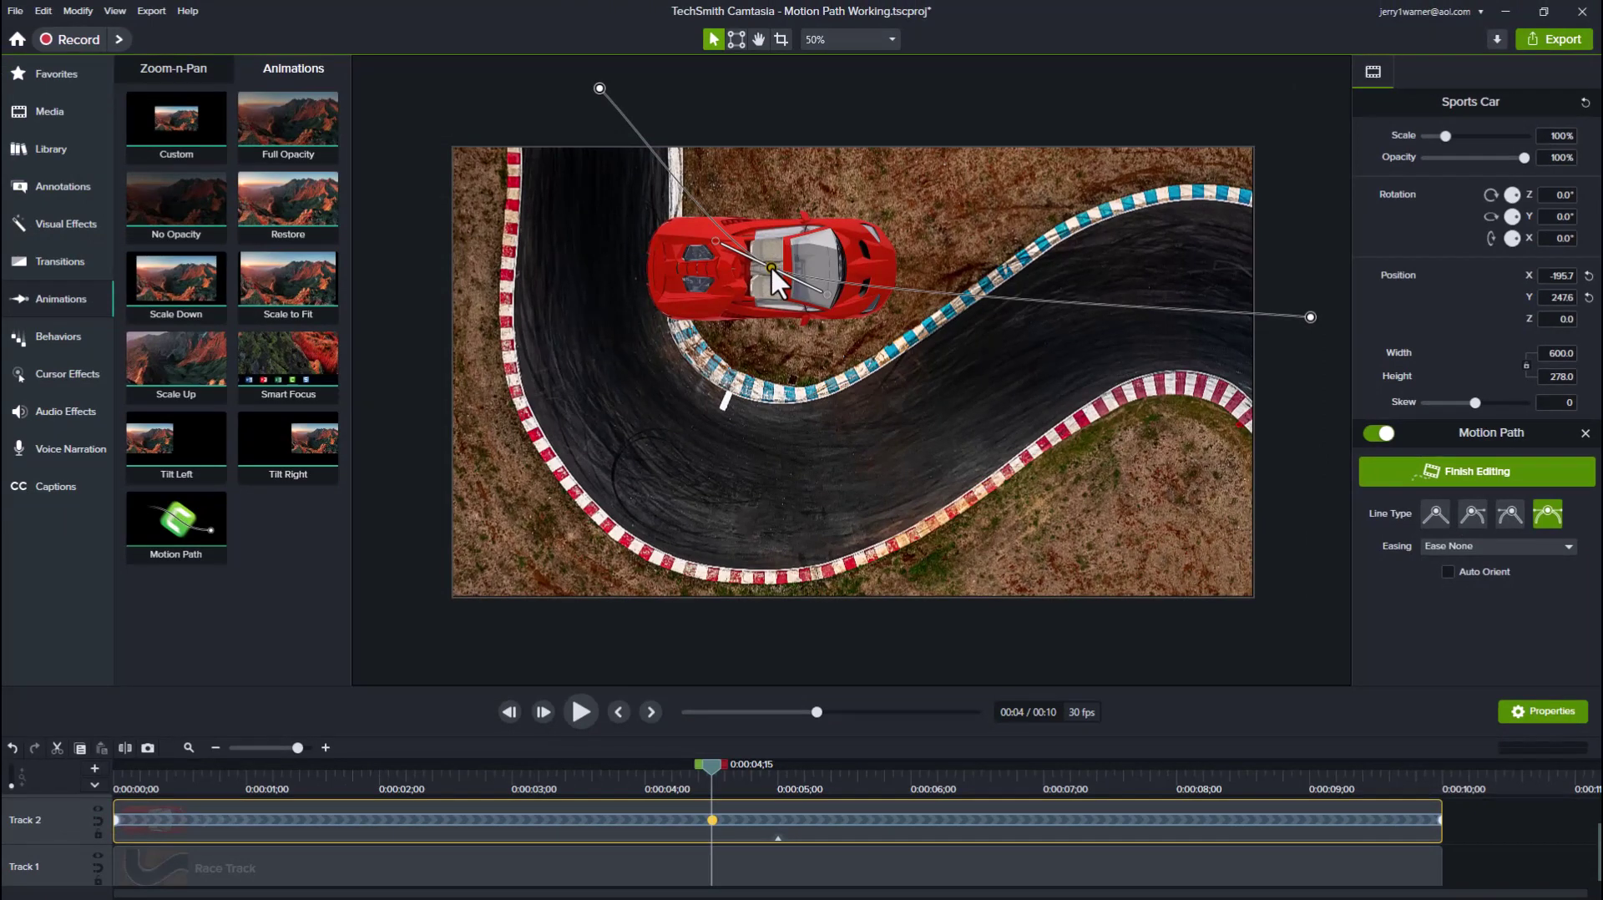
drag(770, 266, 963, 424)
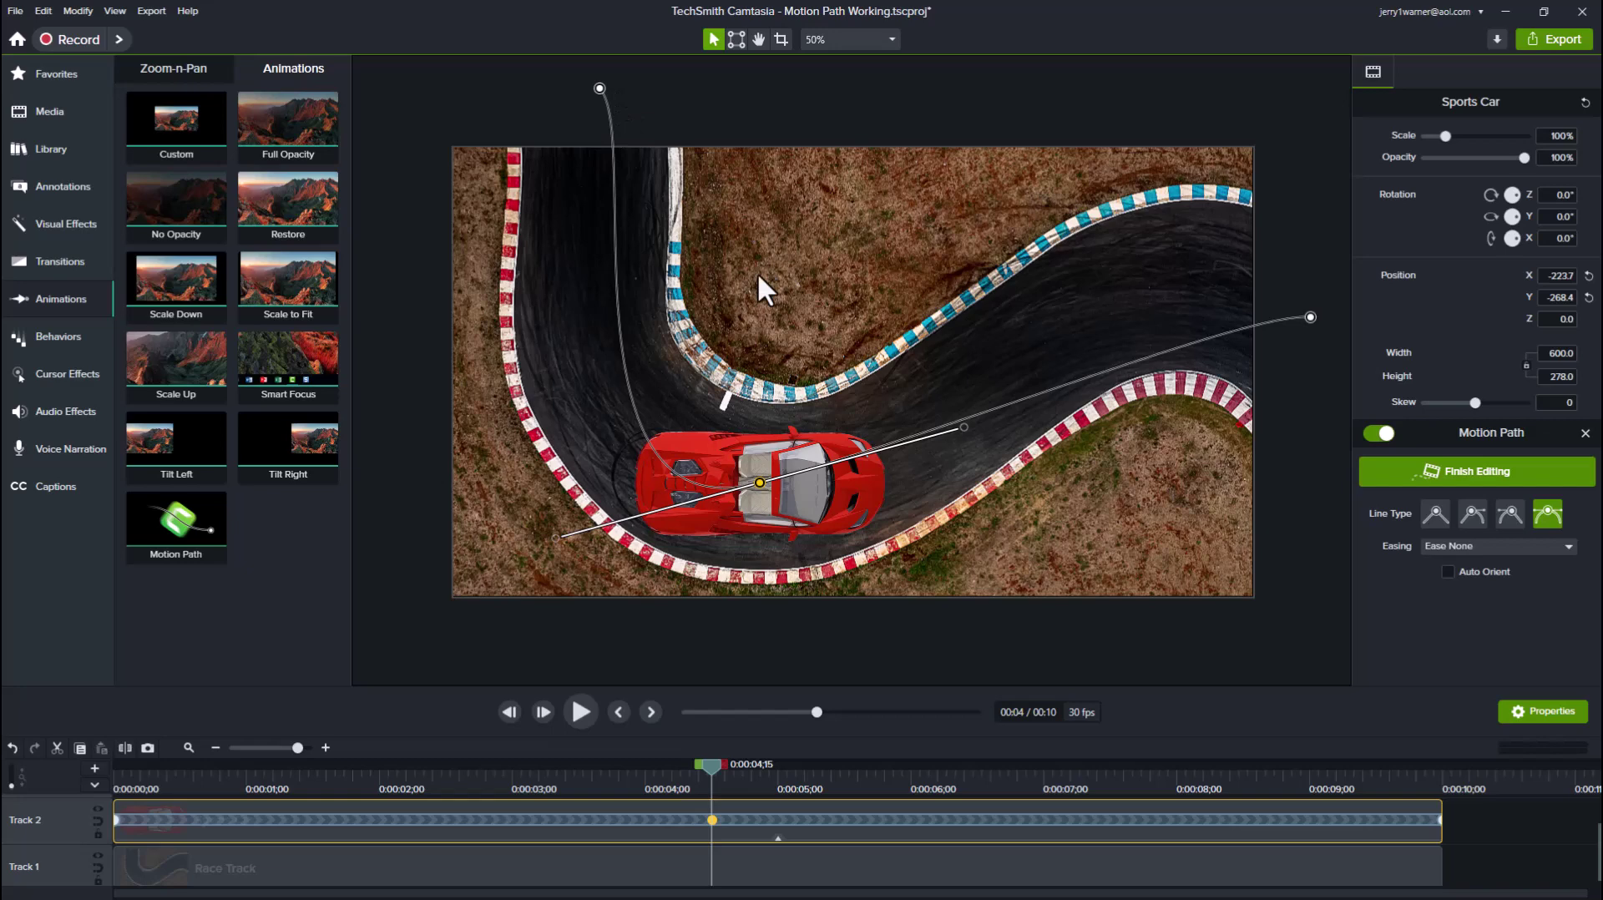
- Bend the end point's curve to follow the track and settle the middle point on the lower bend
click(1309, 316)
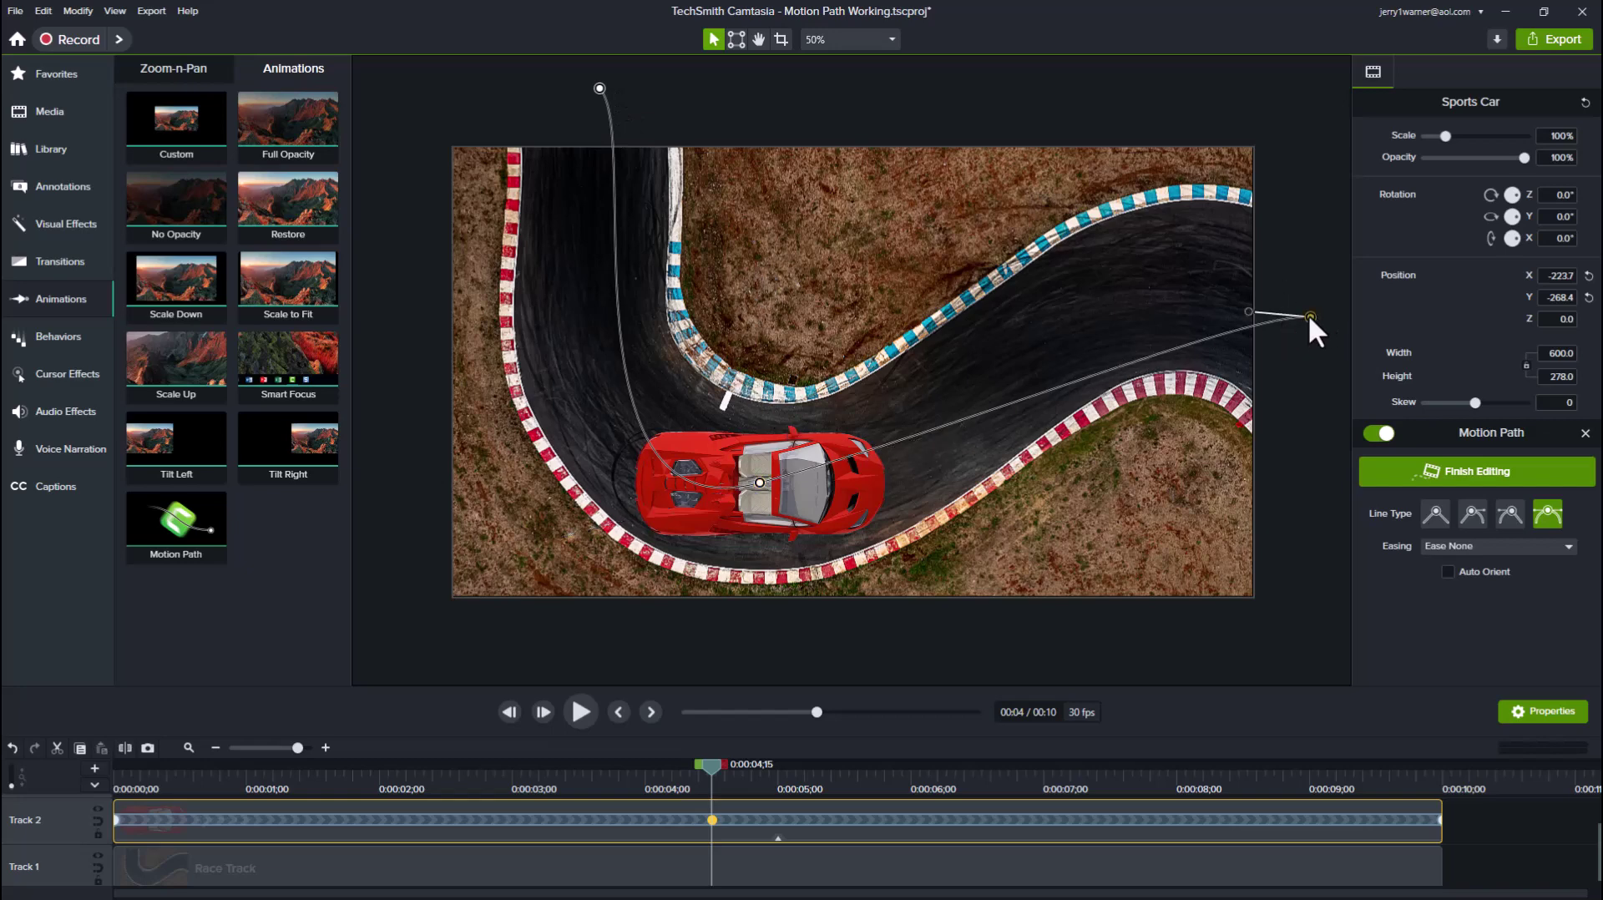
click(1239, 310)
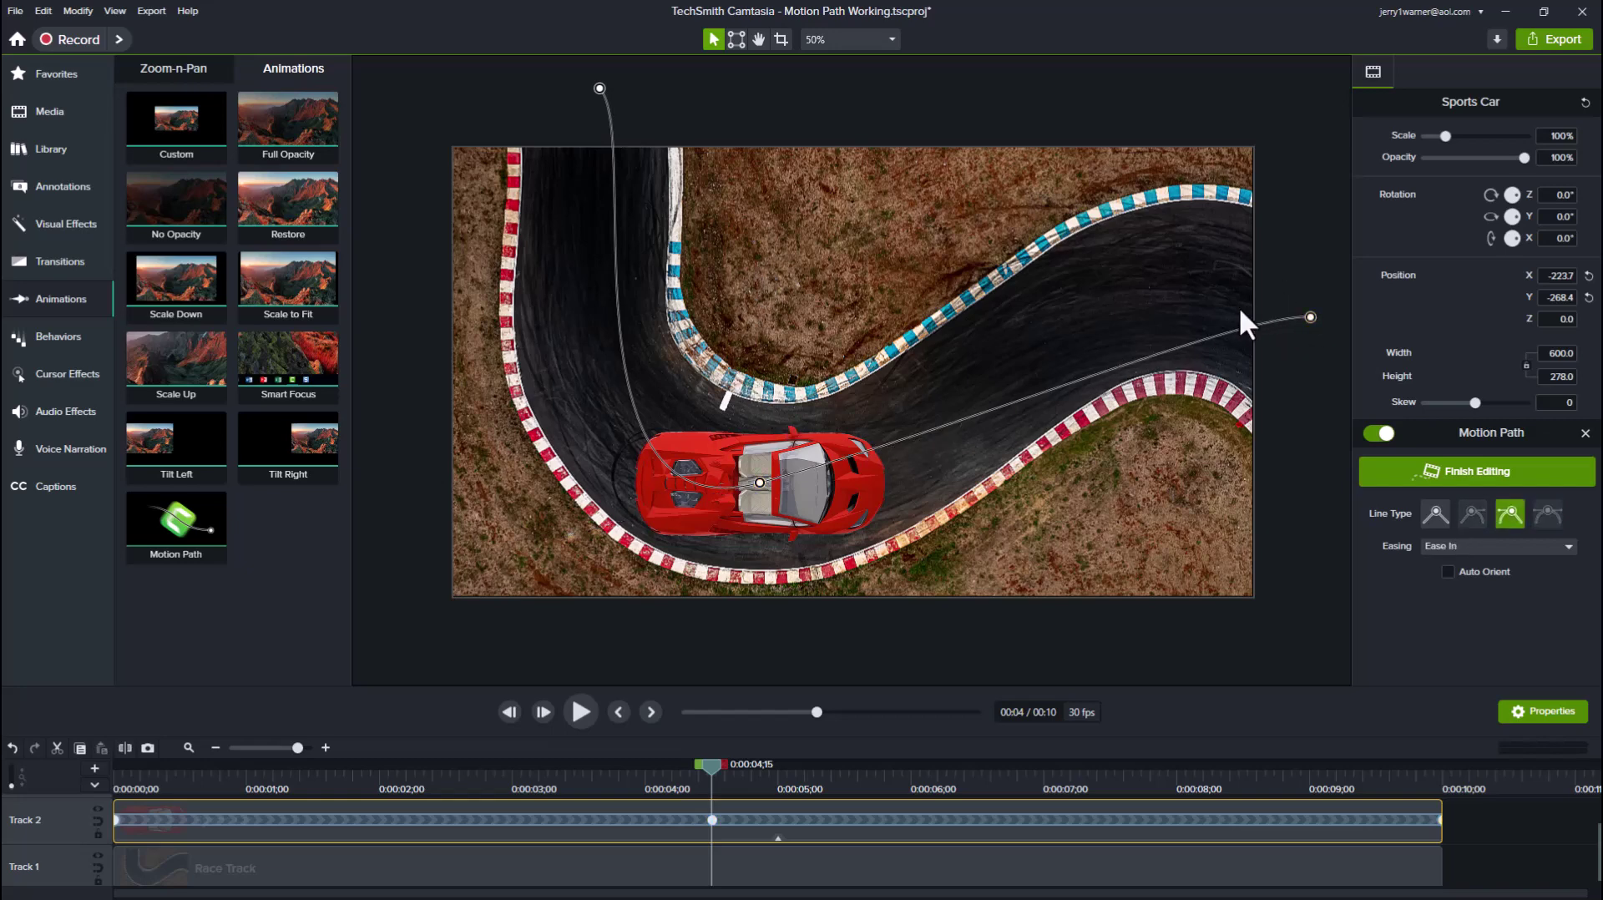
click(1310, 316)
drag(1247, 311, 1142, 212)
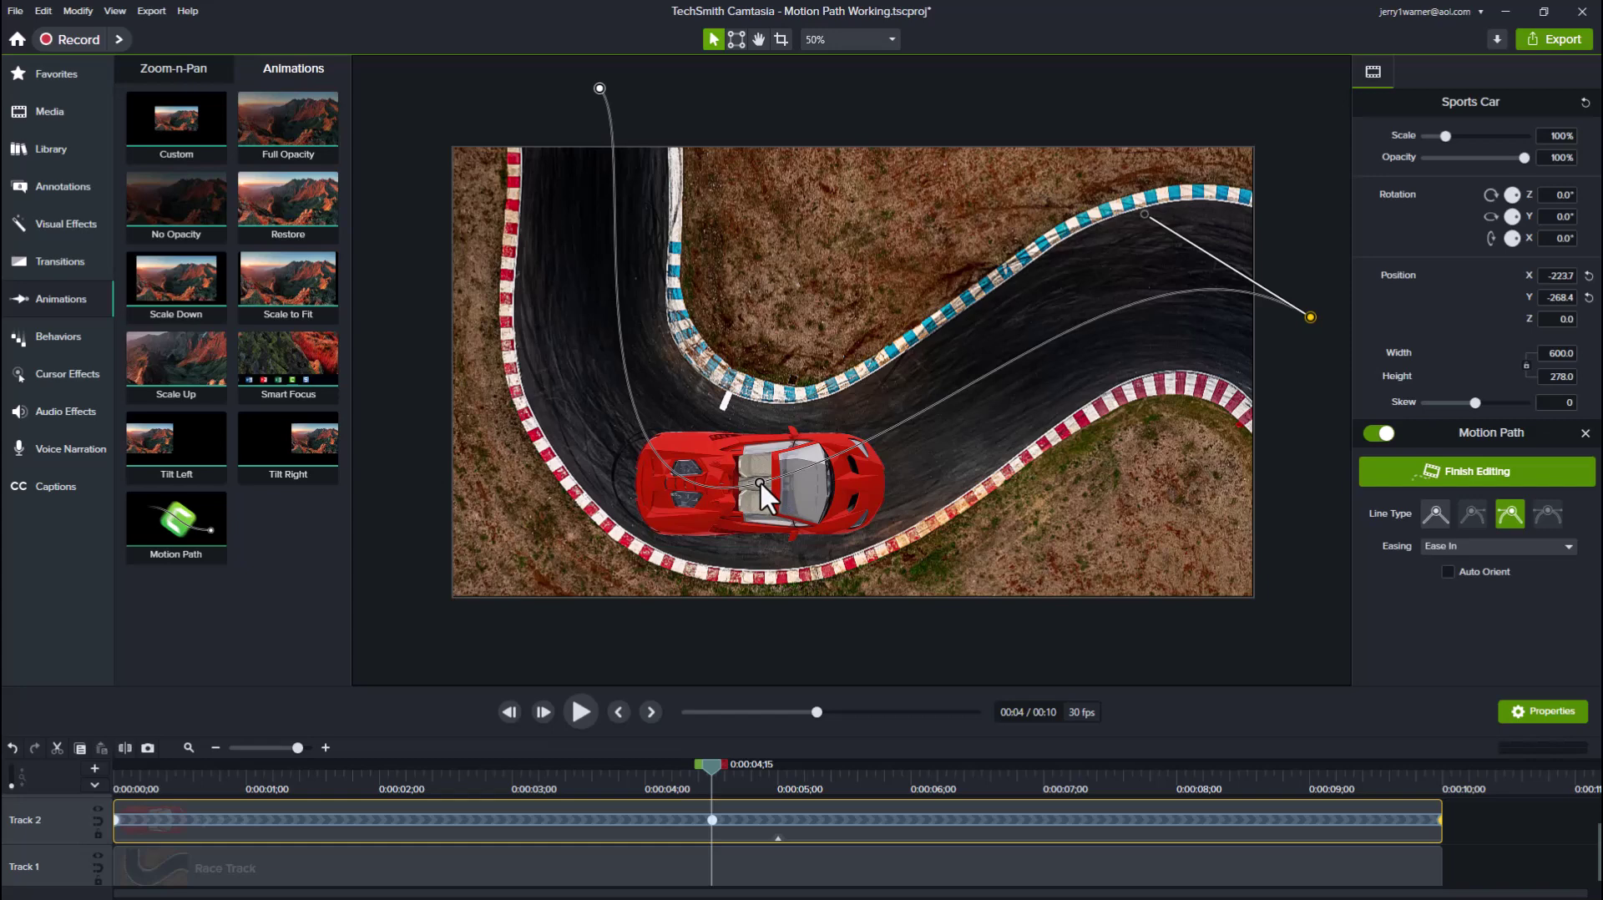
mouse_move(759, 481)
mouse_down()
mouse_move(744, 501)
mouse_move(747, 486)
mouse_up()
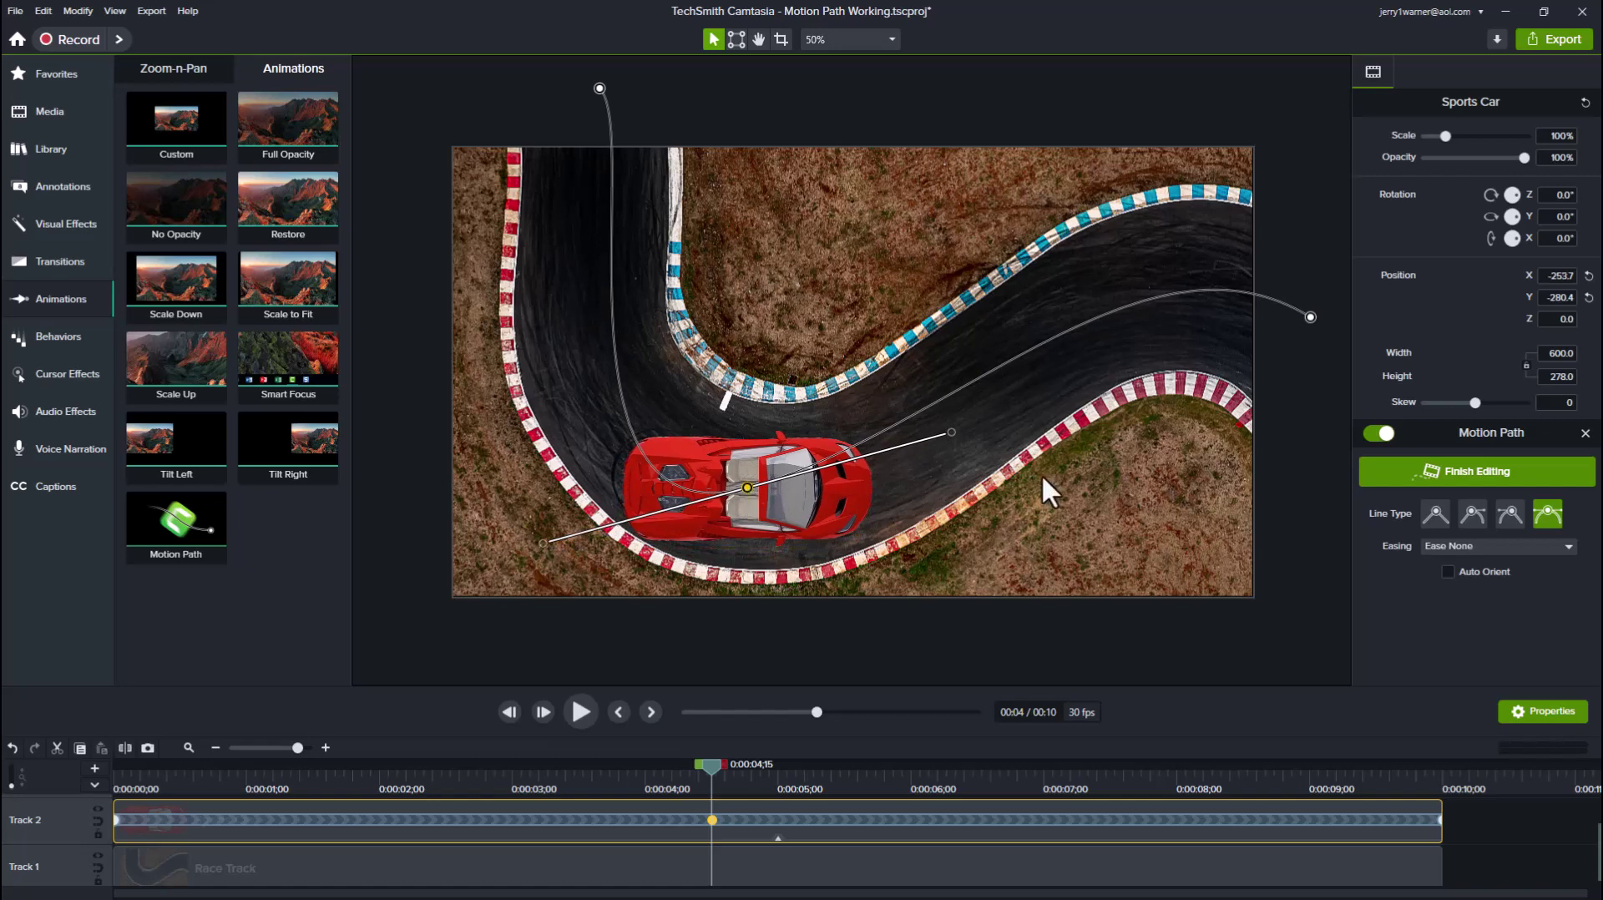
click(1010, 511)
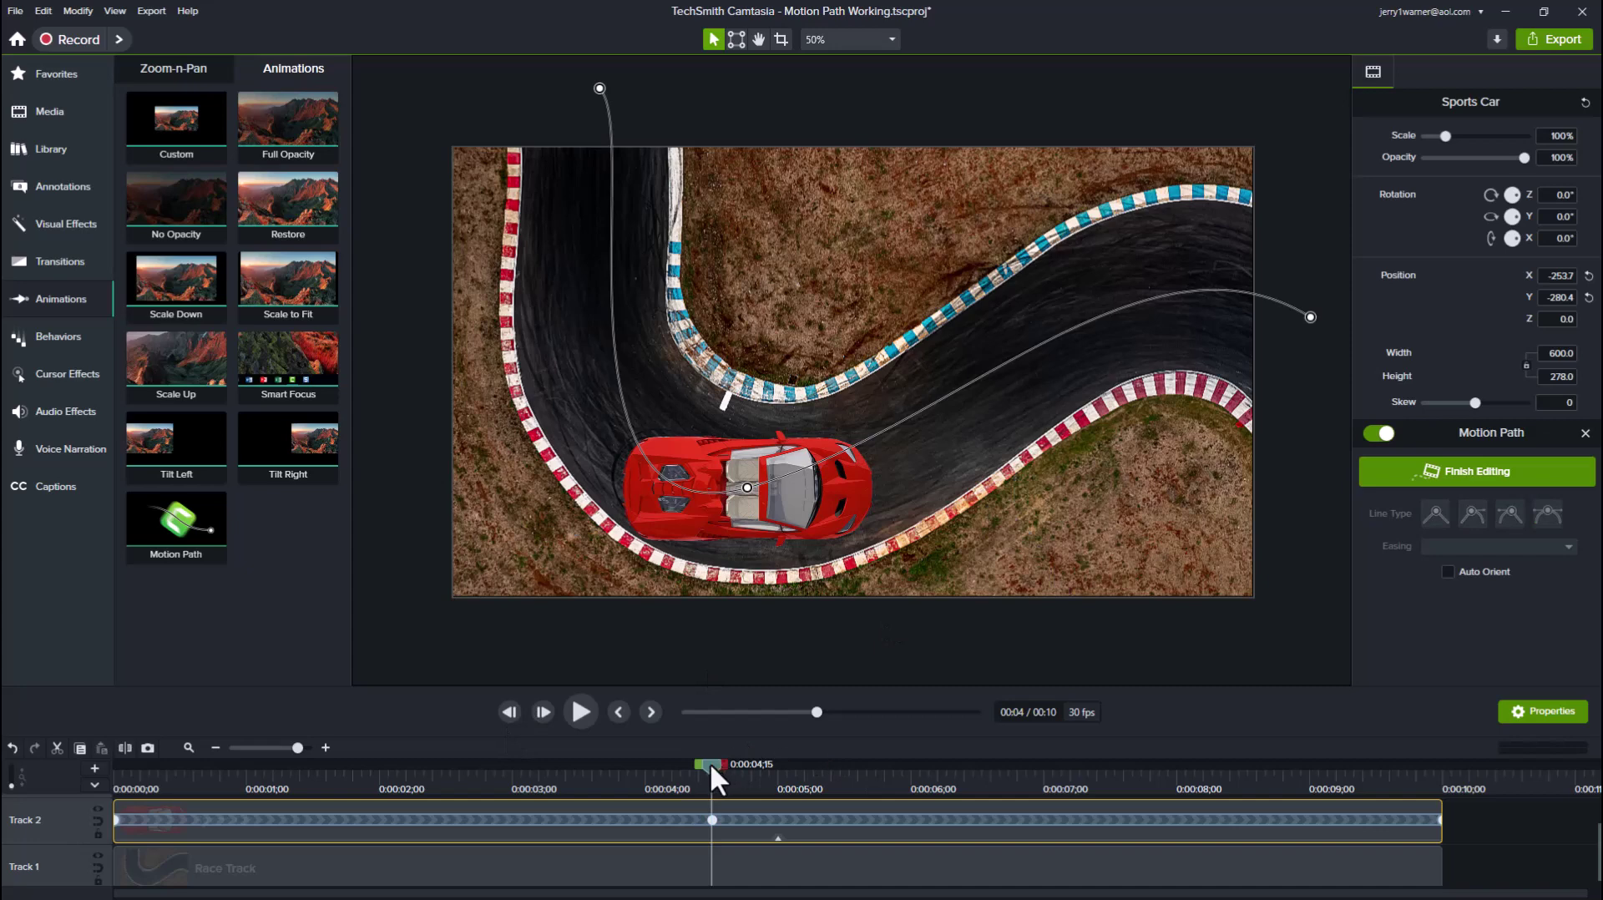
drag(710, 763, 82, 800)
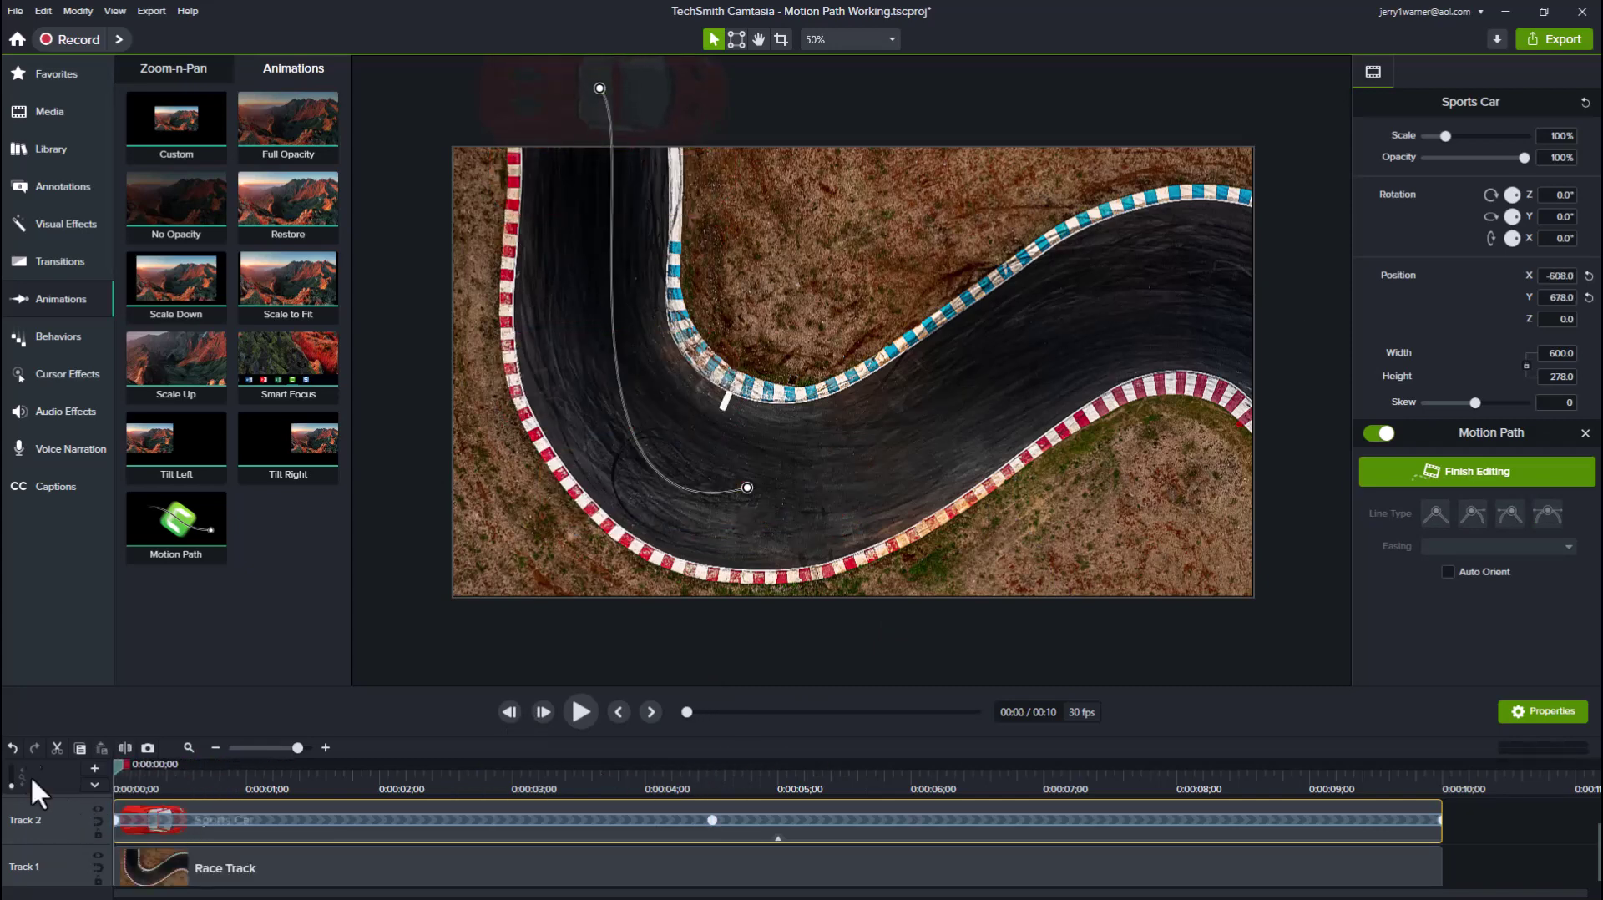
click(581, 715)
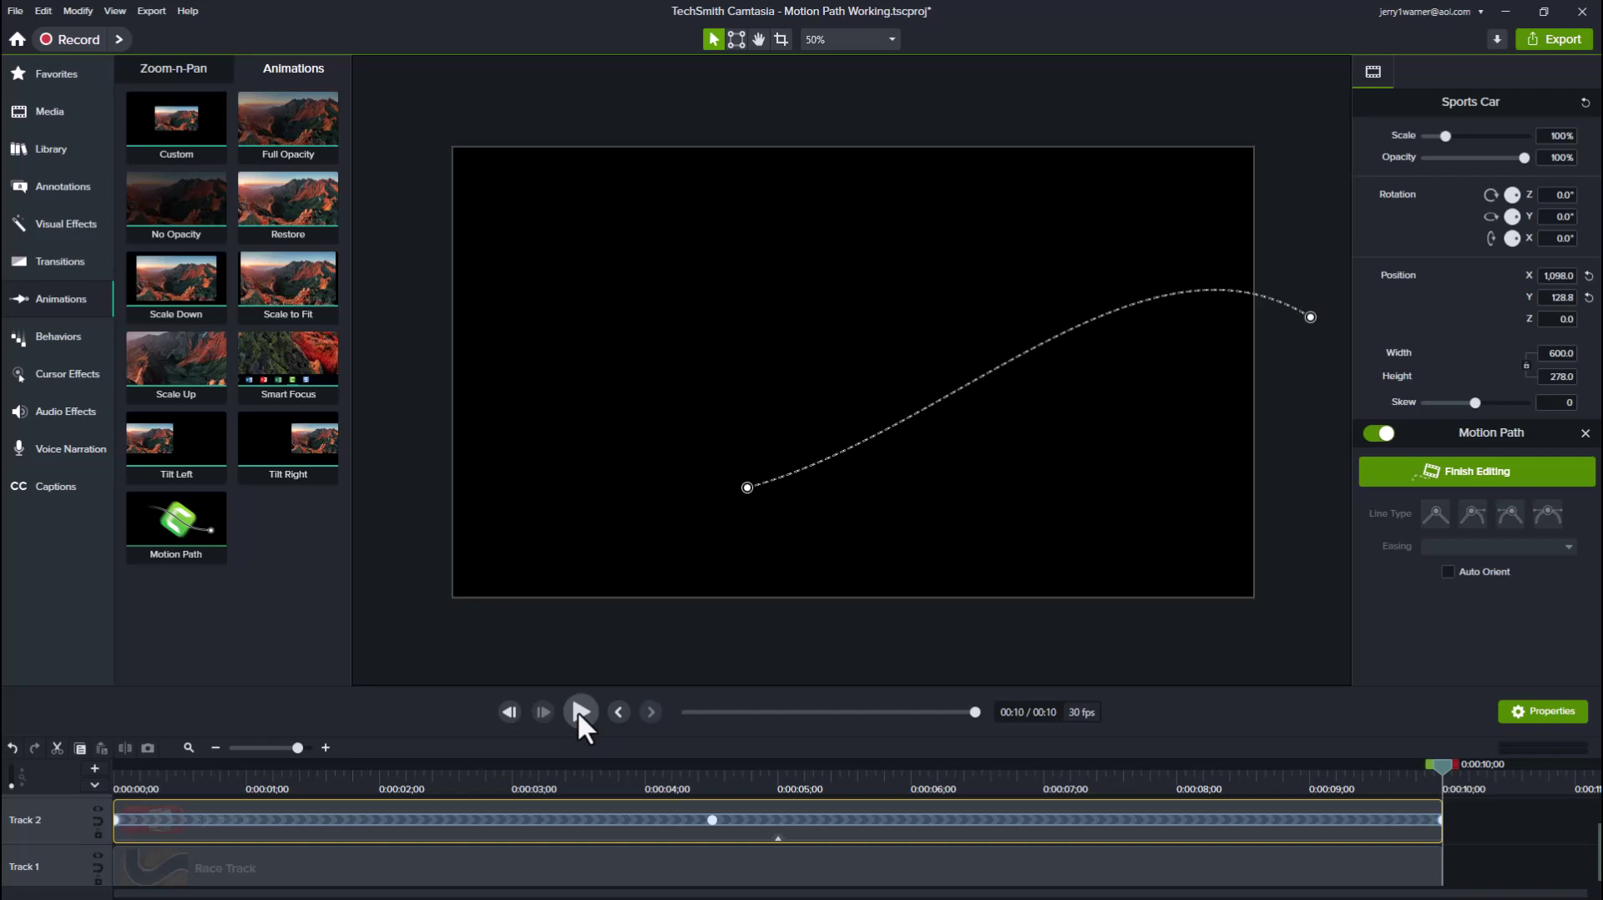
drag(1443, 764, 561, 762)
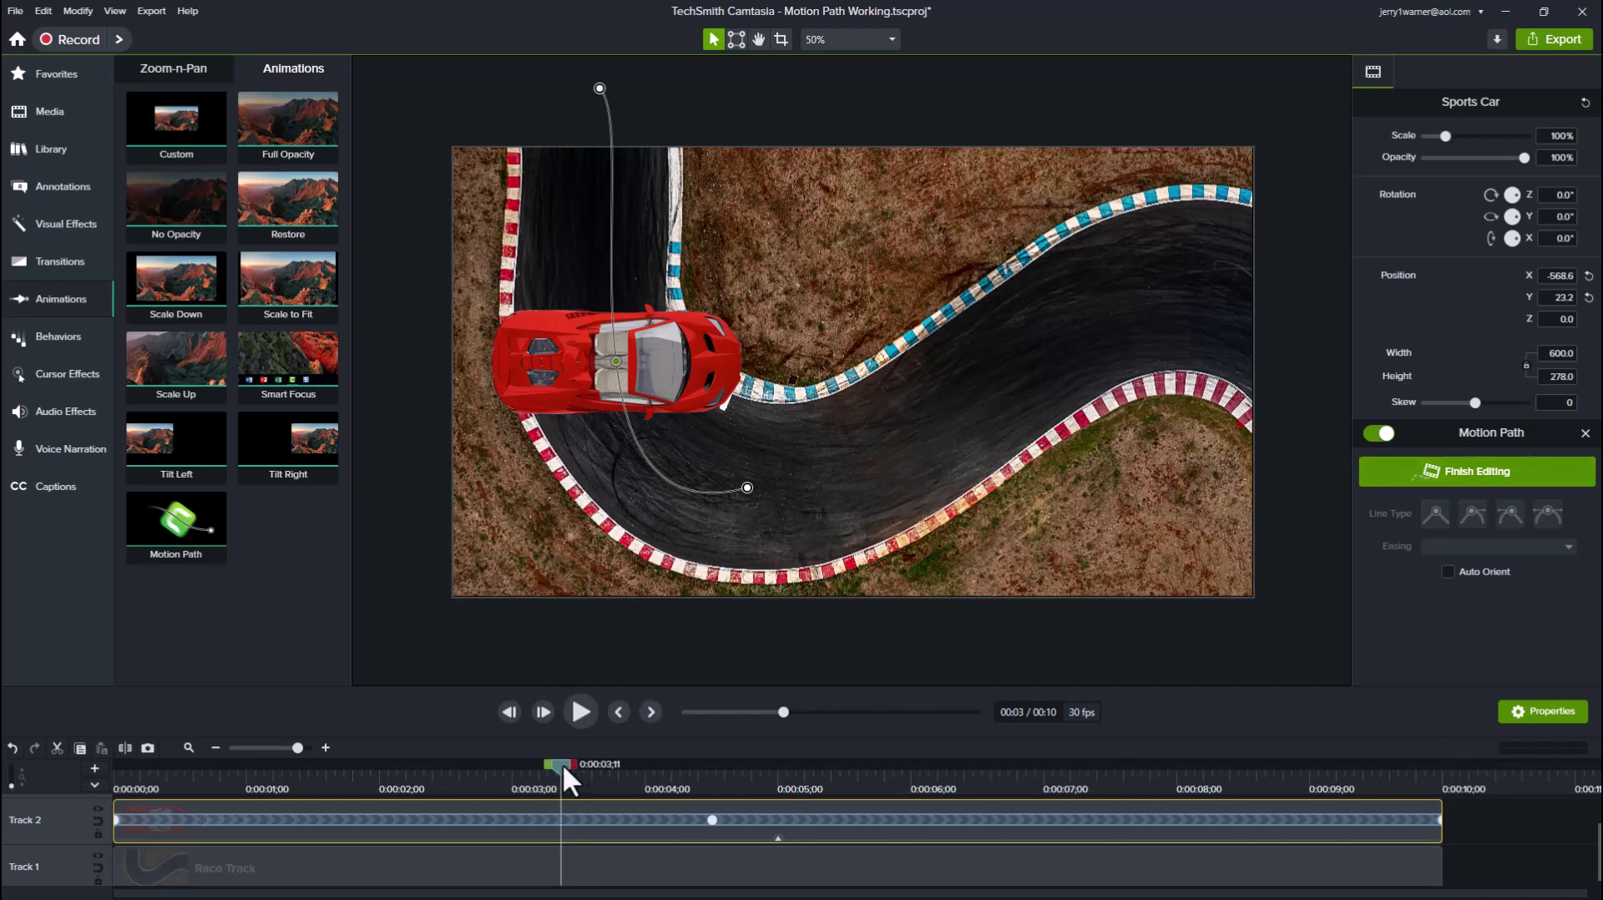
drag(563, 763, 43, 726)
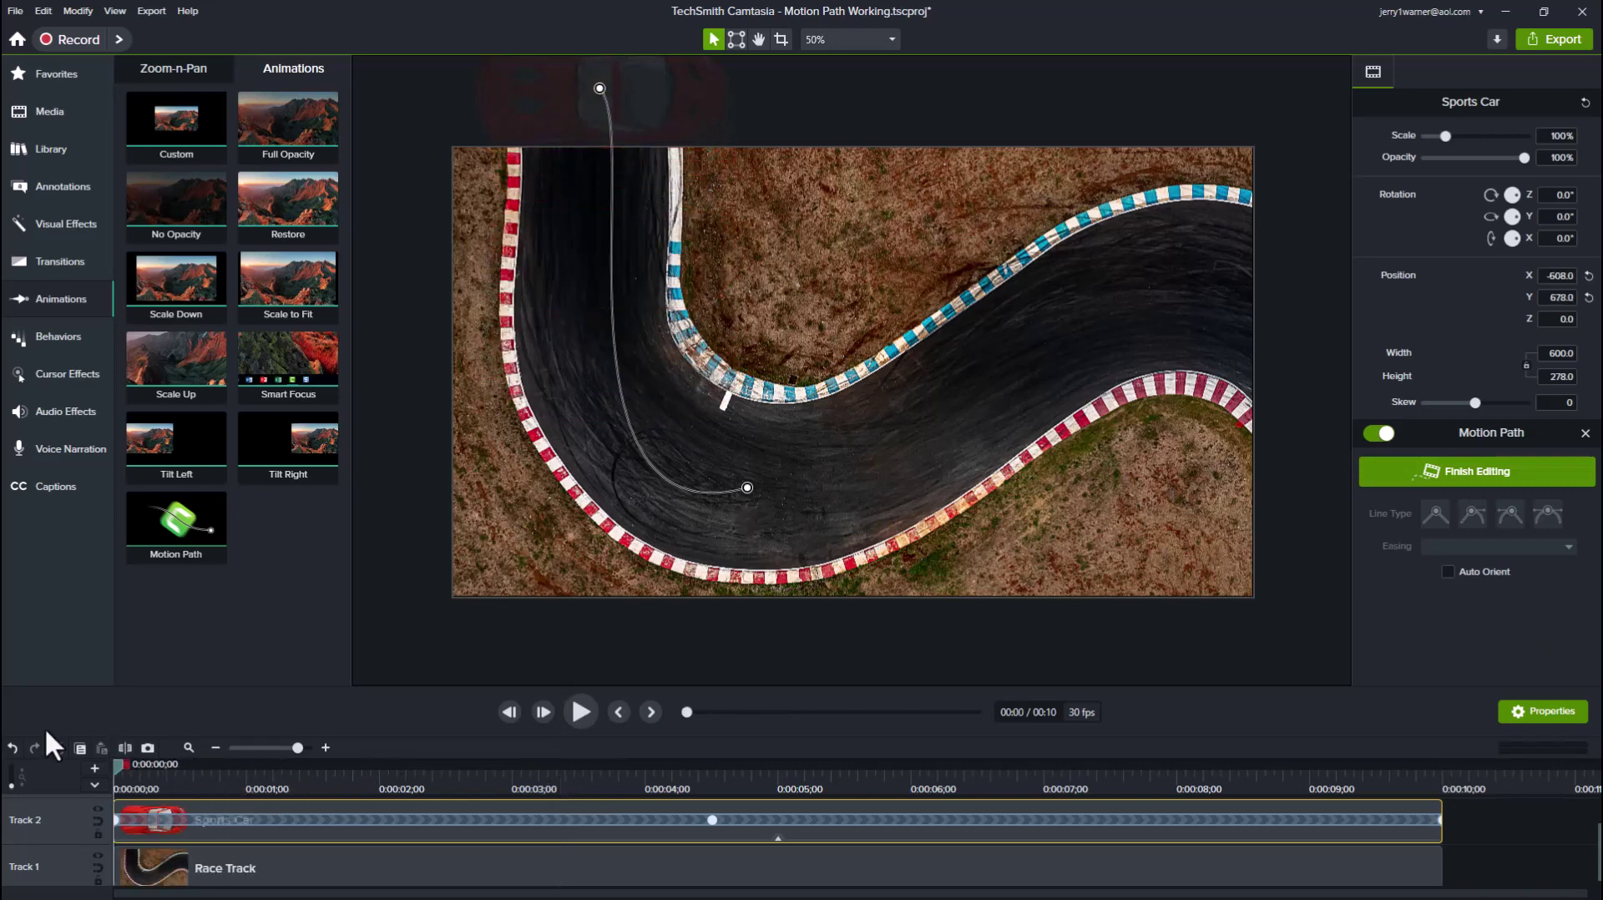
- Make the car auto-orient along its path and smooth the curve through the end and middle points
click(117, 819)
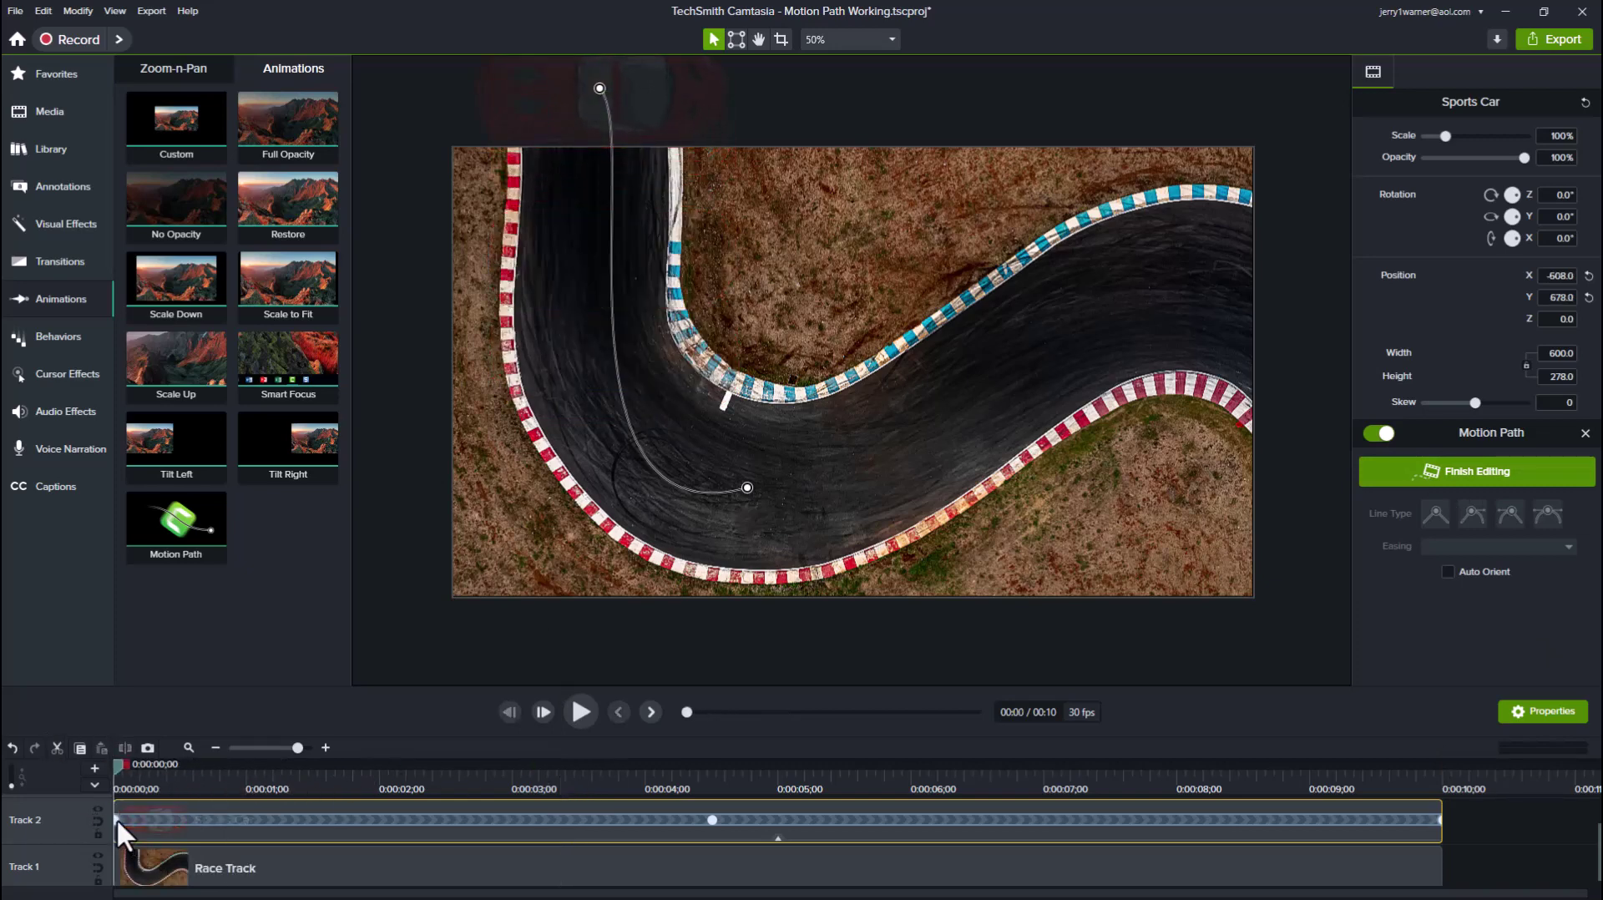
click(1448, 572)
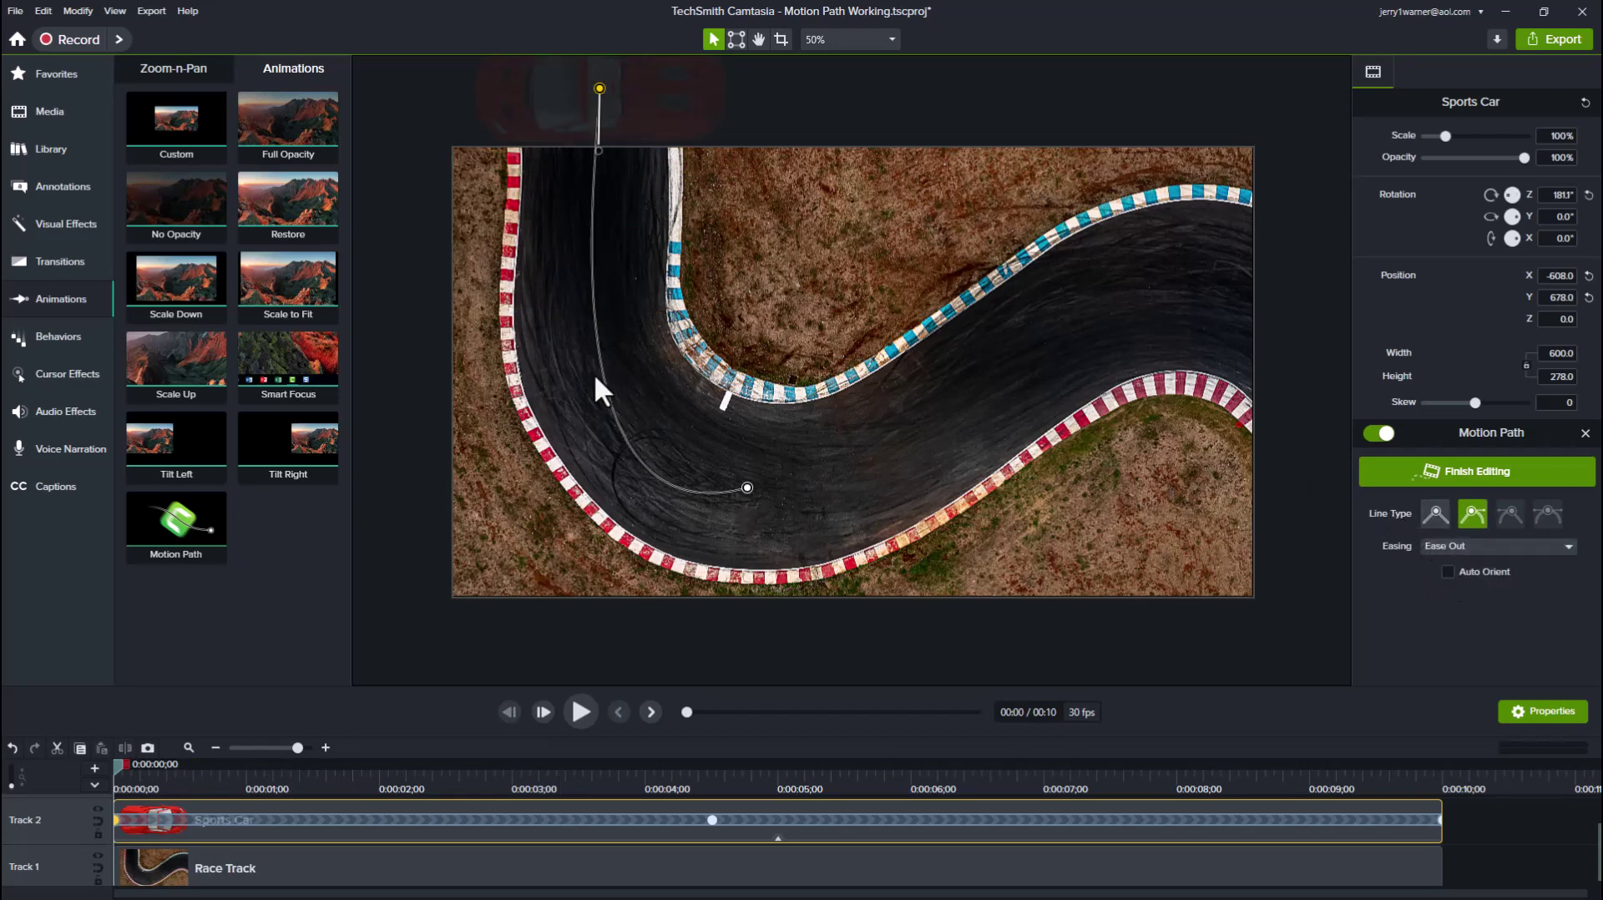
click(747, 485)
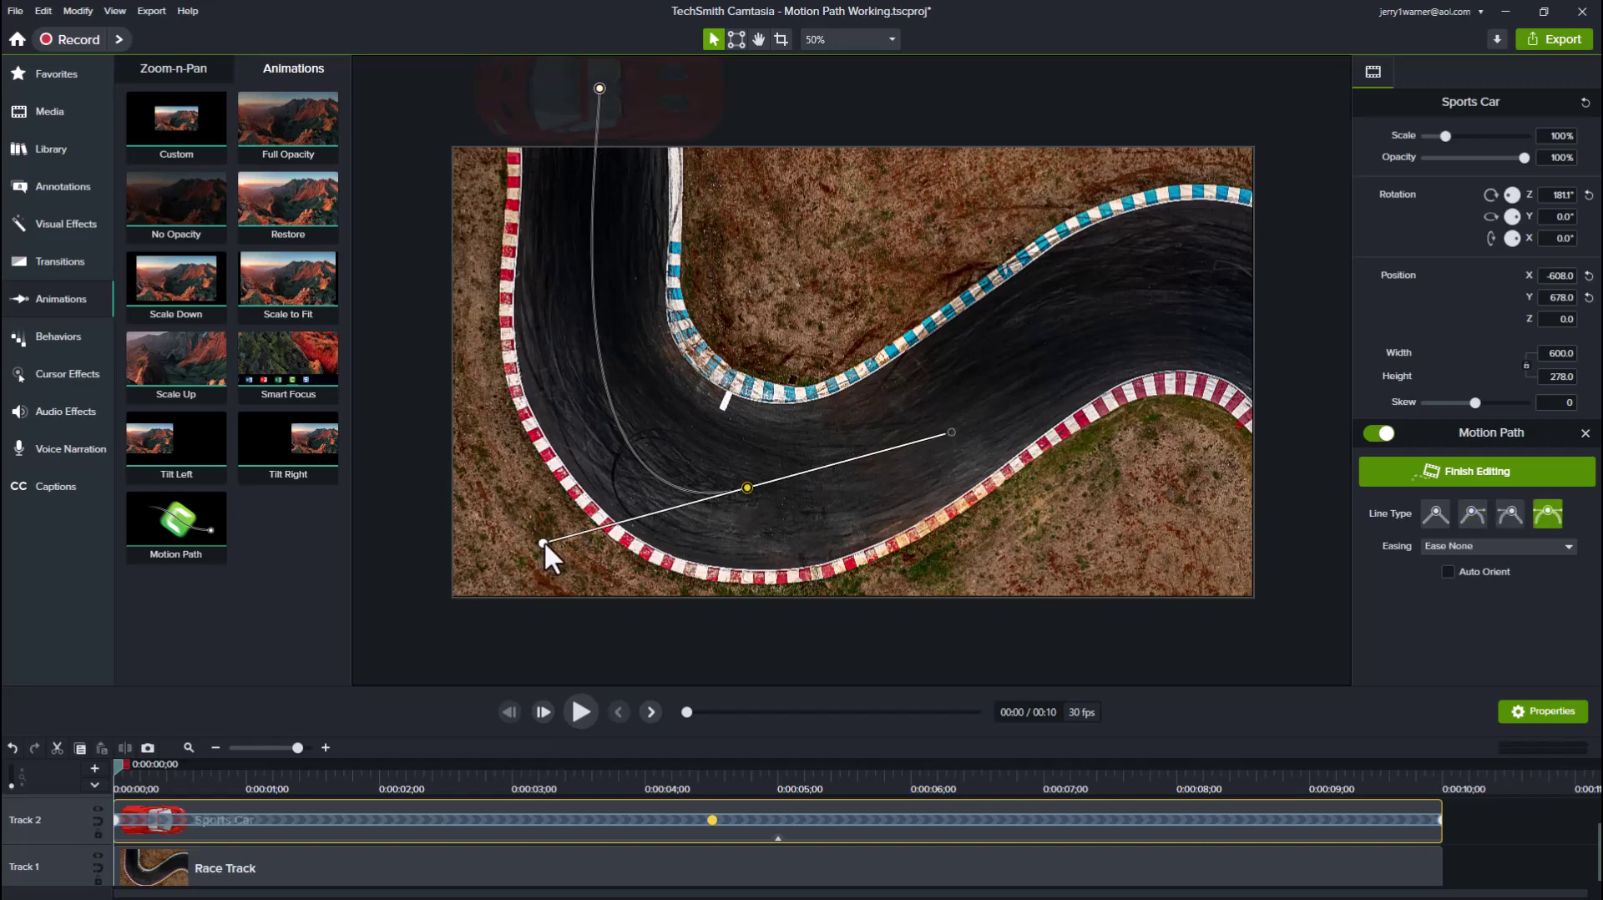
drag(544, 540, 569, 514)
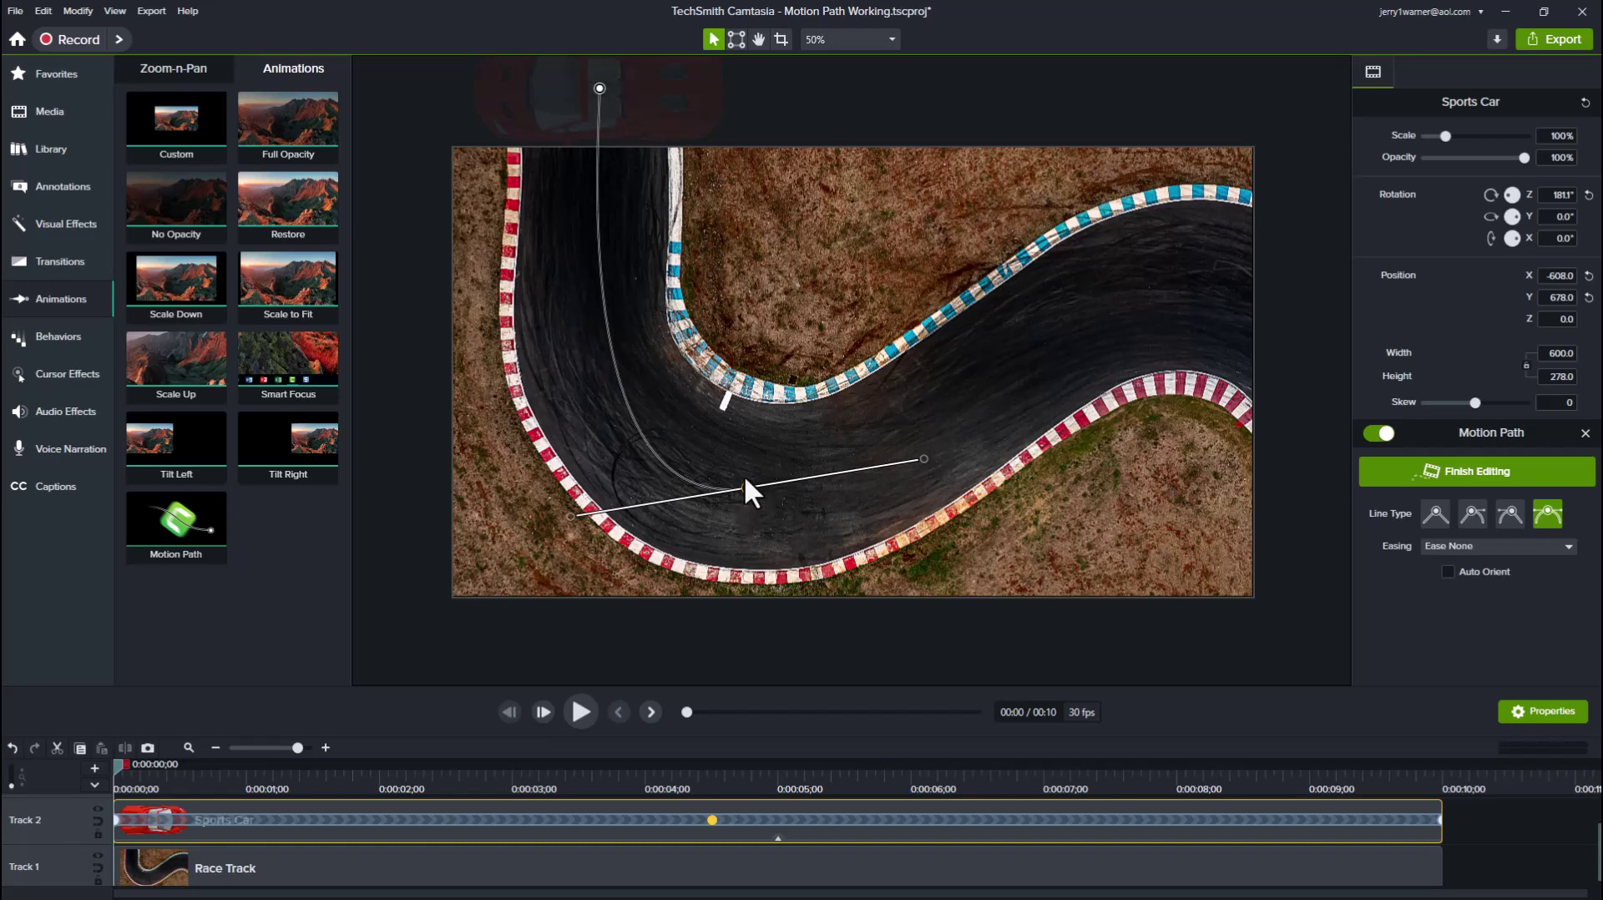
drag(745, 483, 744, 472)
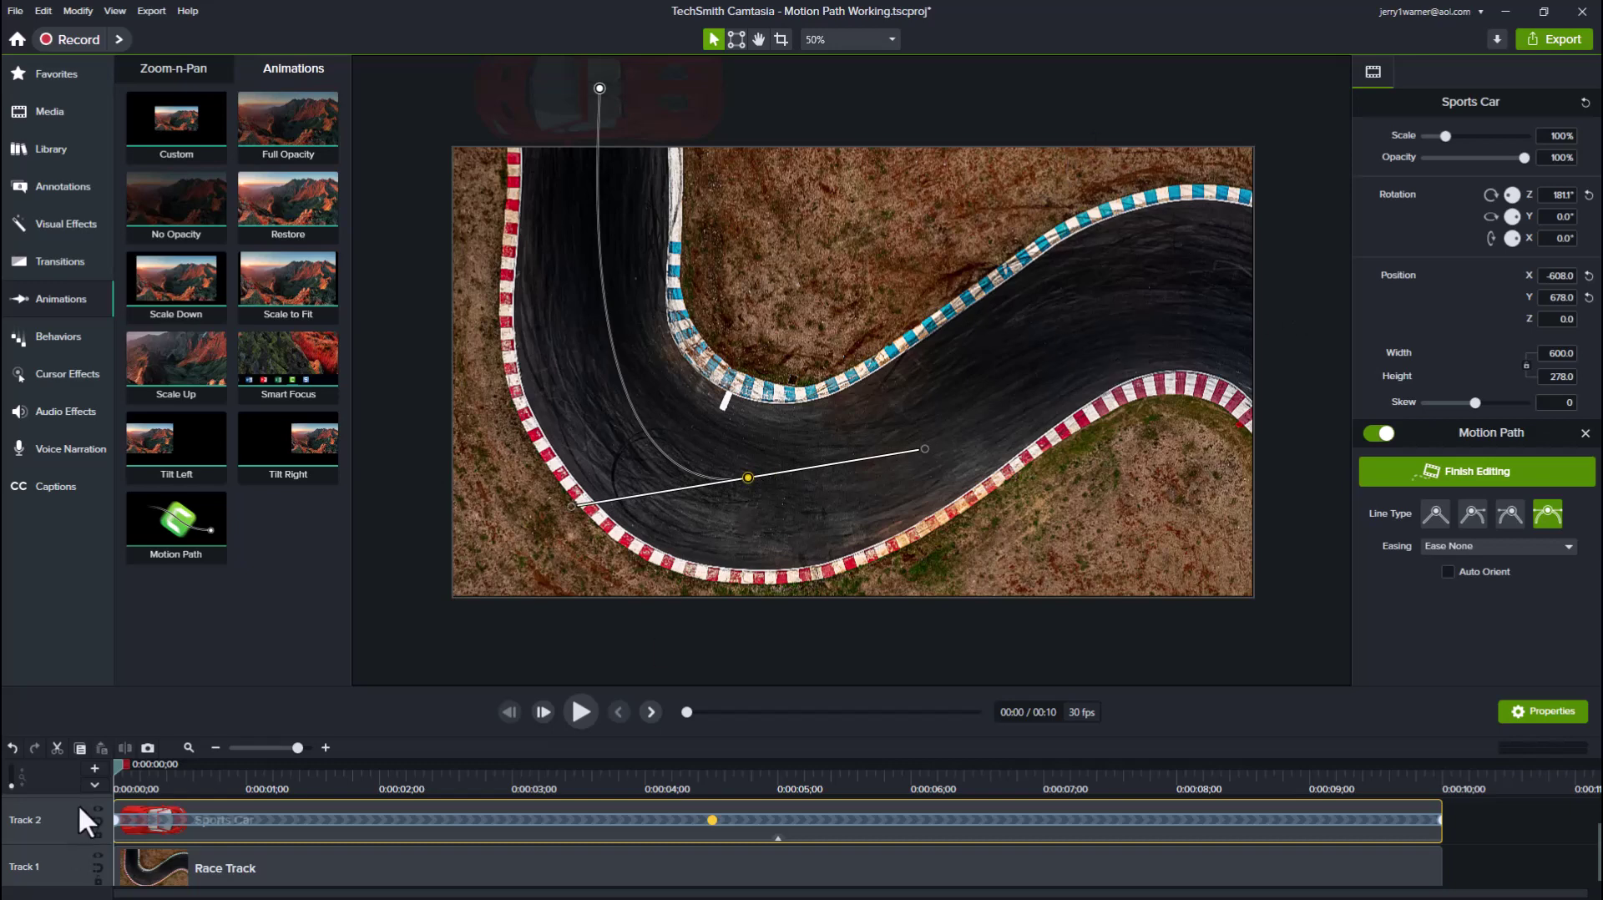
- Rewind to the clip's start and select the path's top starting point
drag(110, 768, 401, 756)
drag(301, 739, 161, 749)
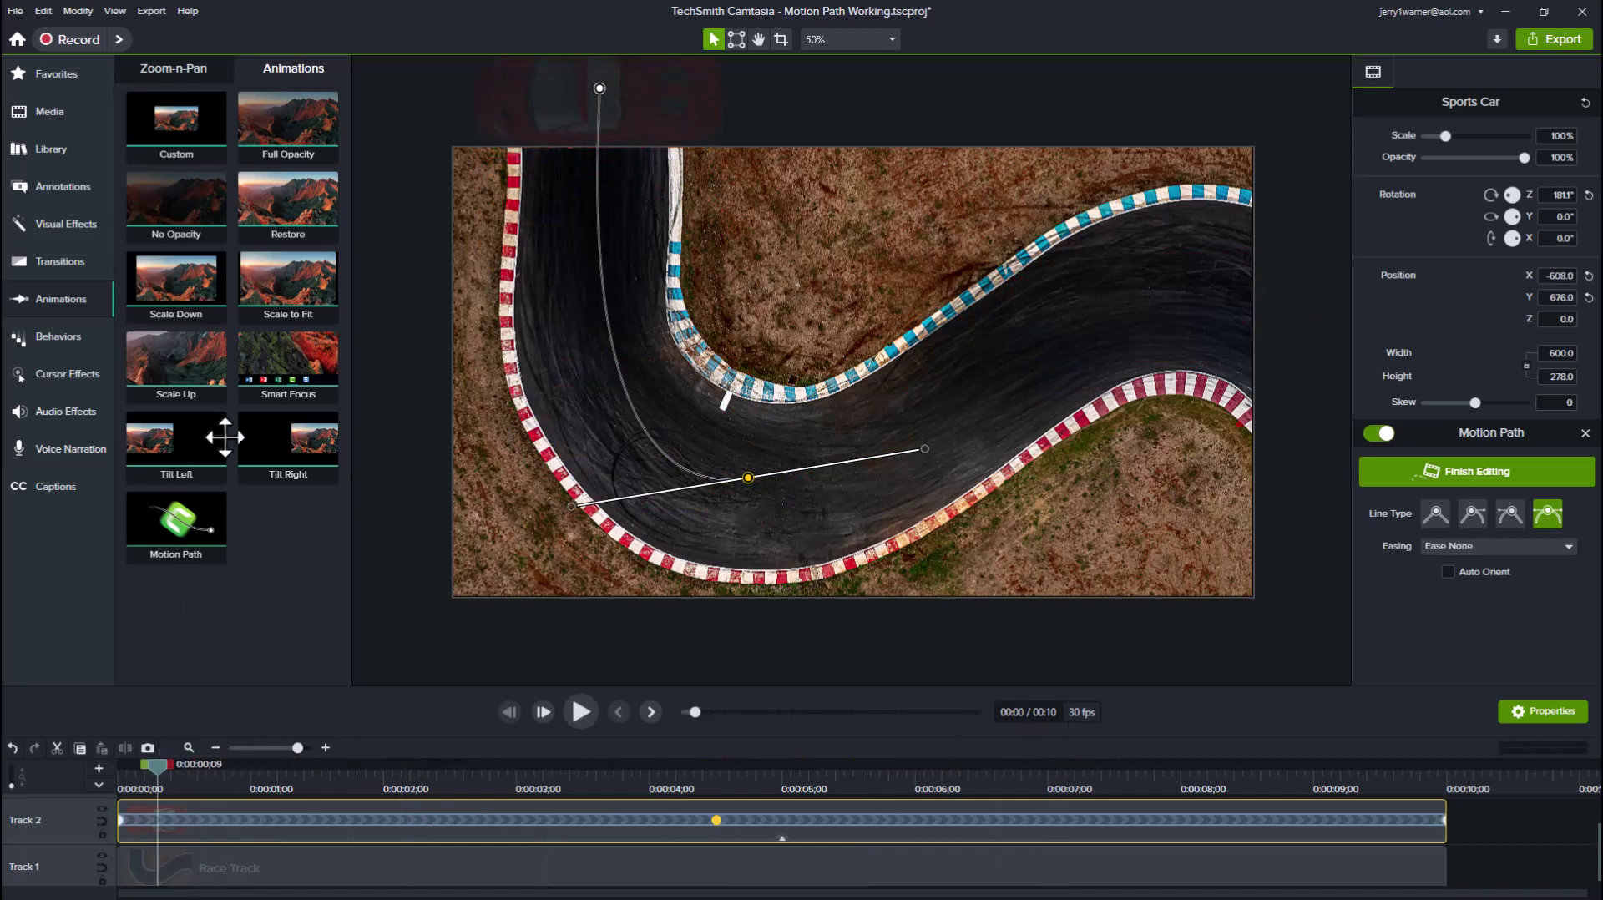
click(598, 86)
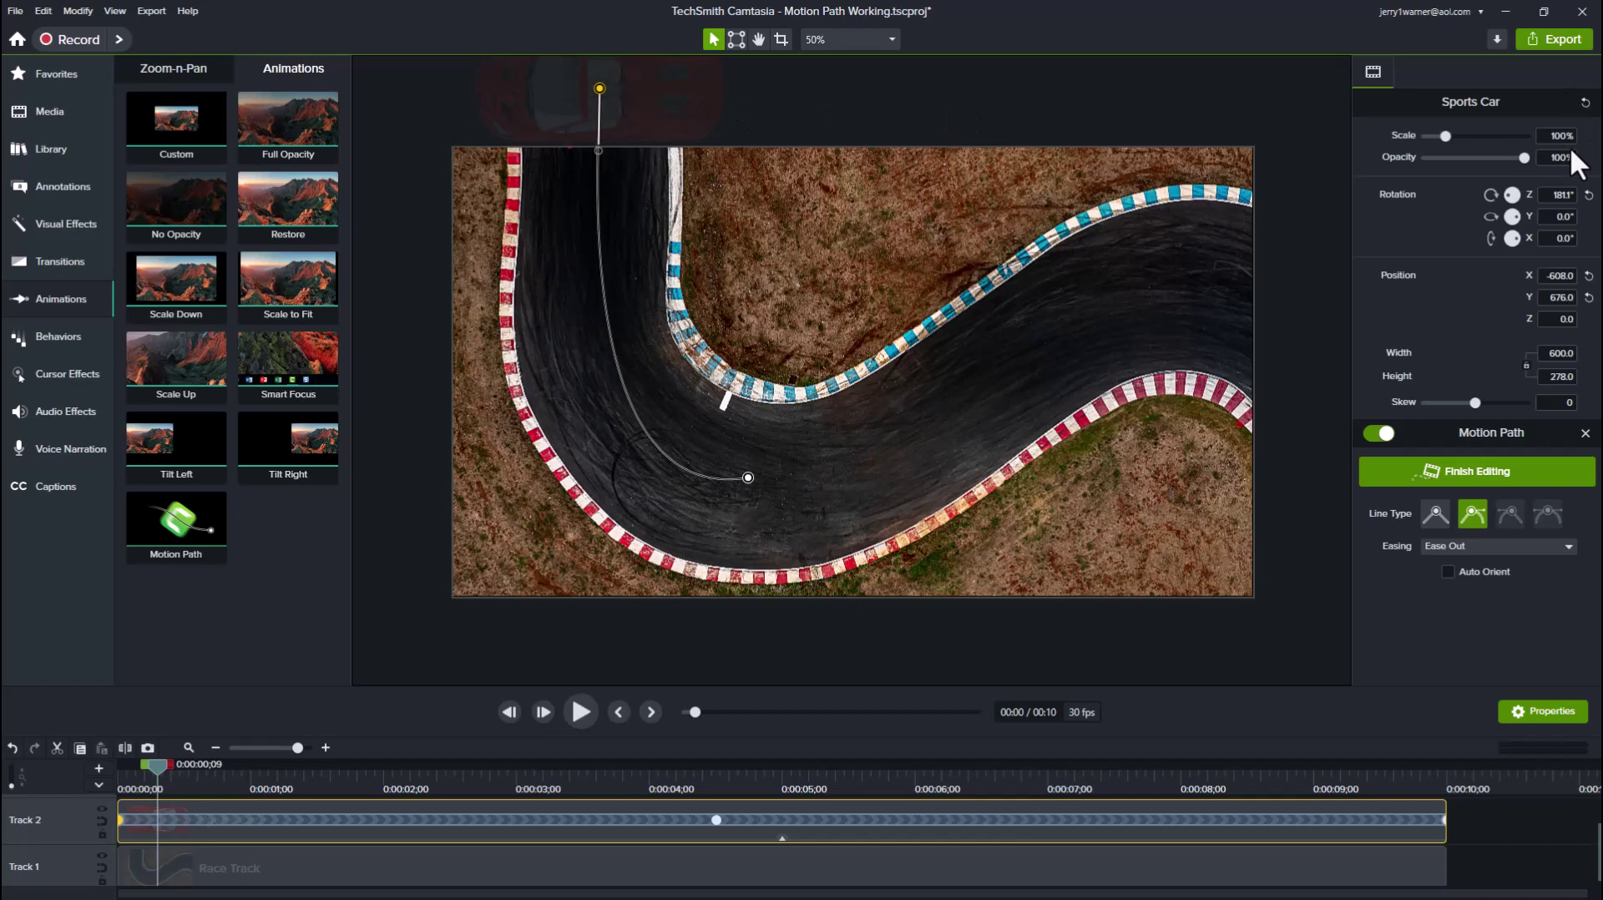
- Rotate the Sports Car to -90° on Z and scrub ahead to watch it move
click(1553, 197)
text(-90)
key(Return)
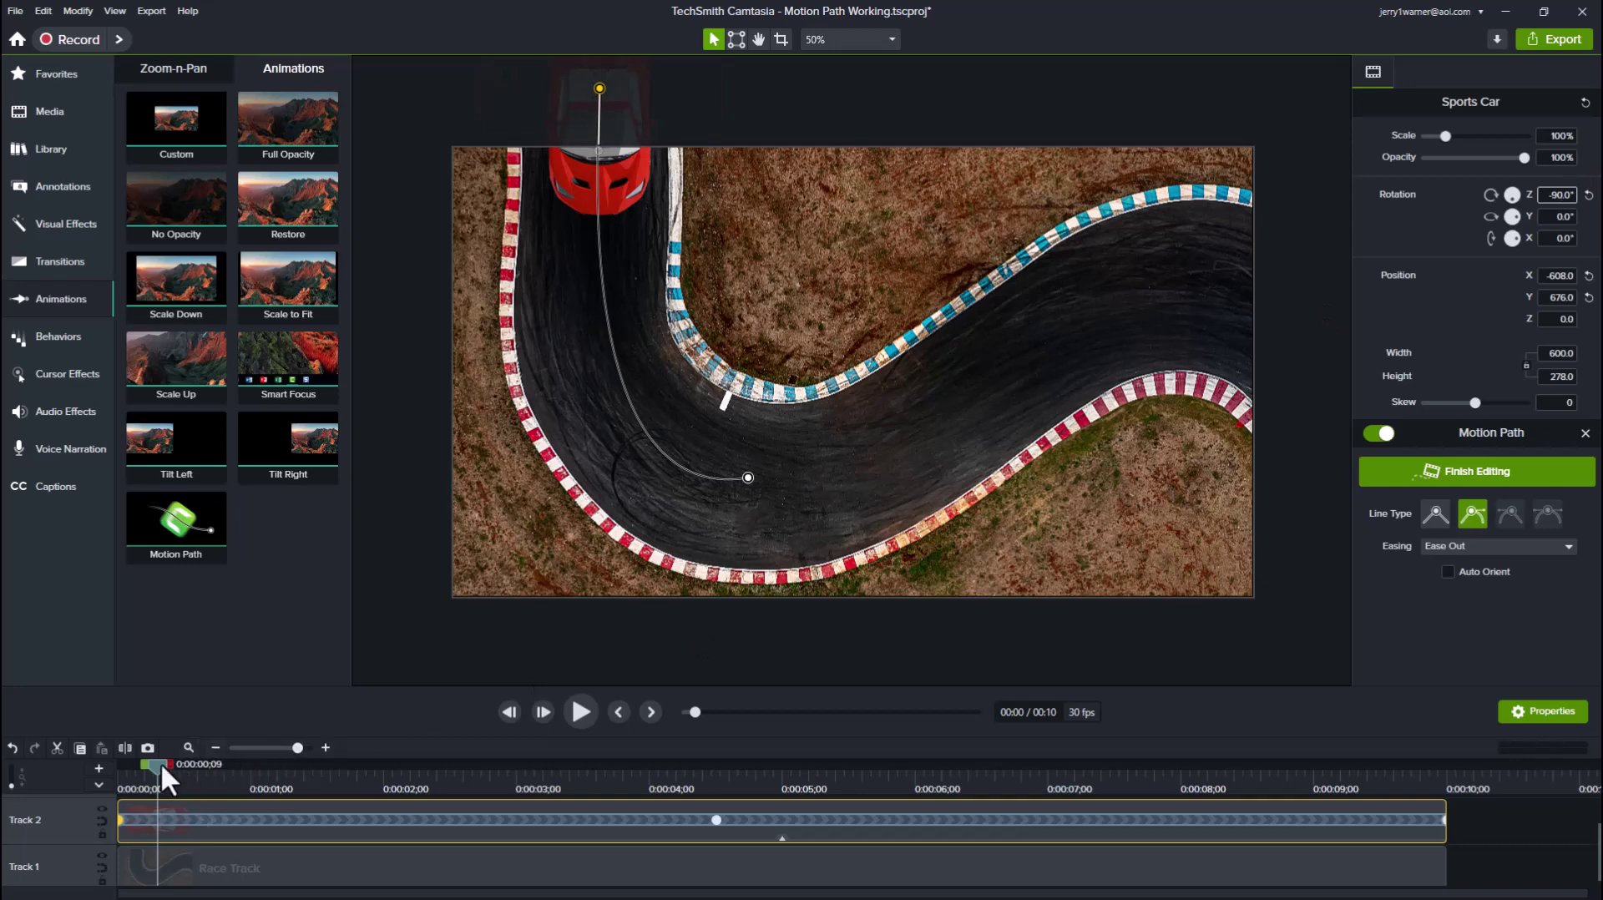
mouse_move(161, 763)
mouse_down()
mouse_move(712, 743)
mouse_move(154, 764)
mouse_up()
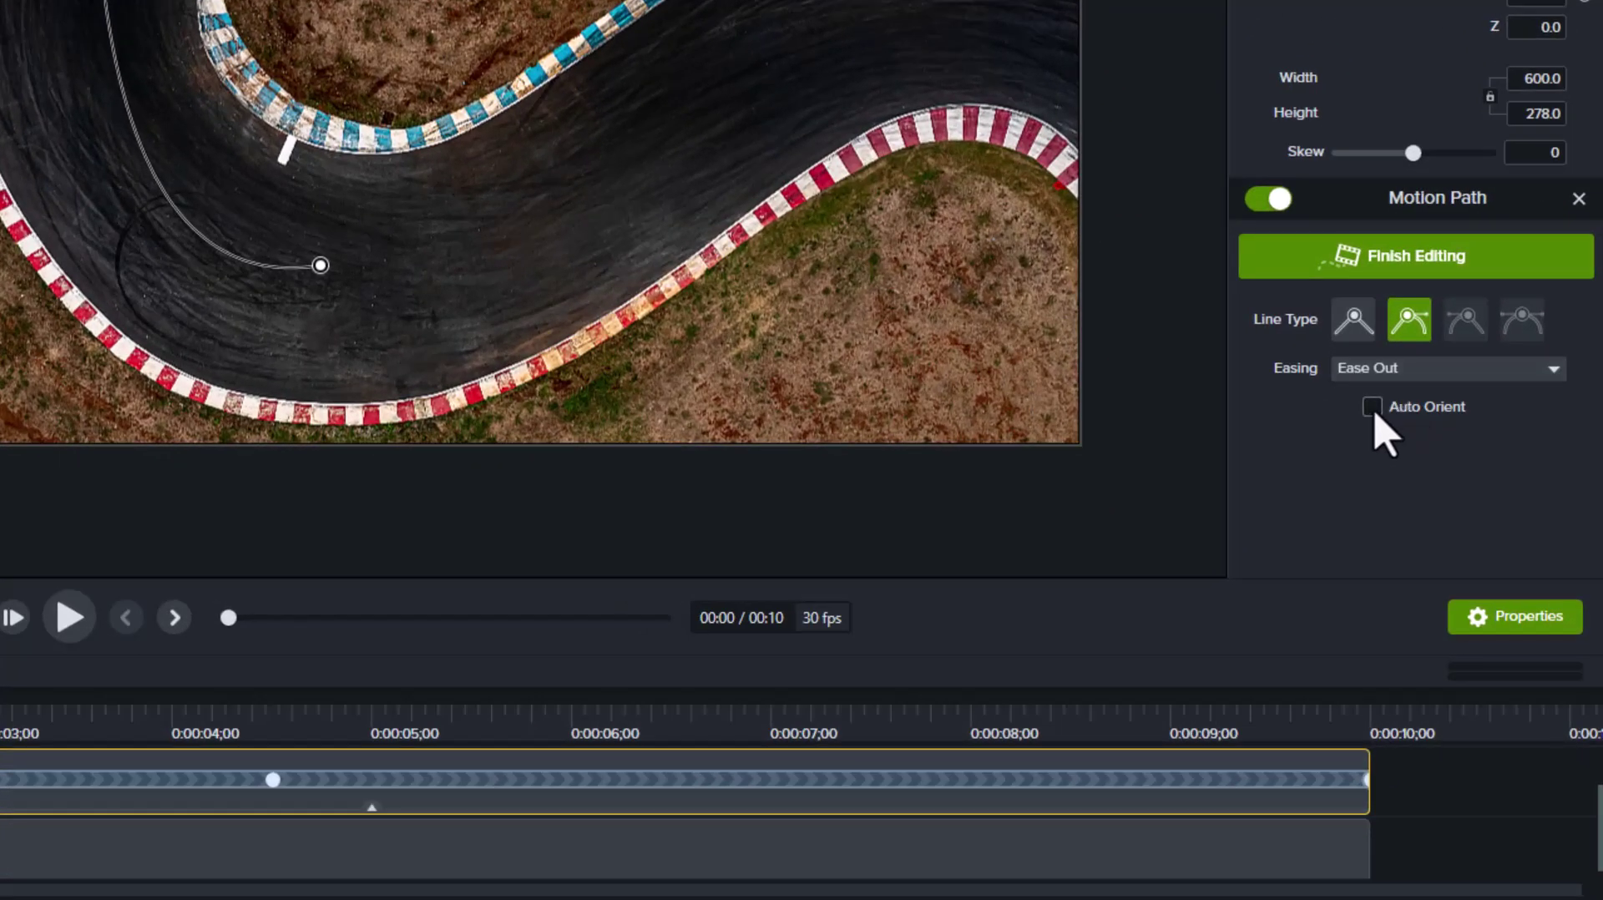
- Turn on Auto Orient and re-enter -90° Z rotation so the car faces down the track
click(1374, 408)
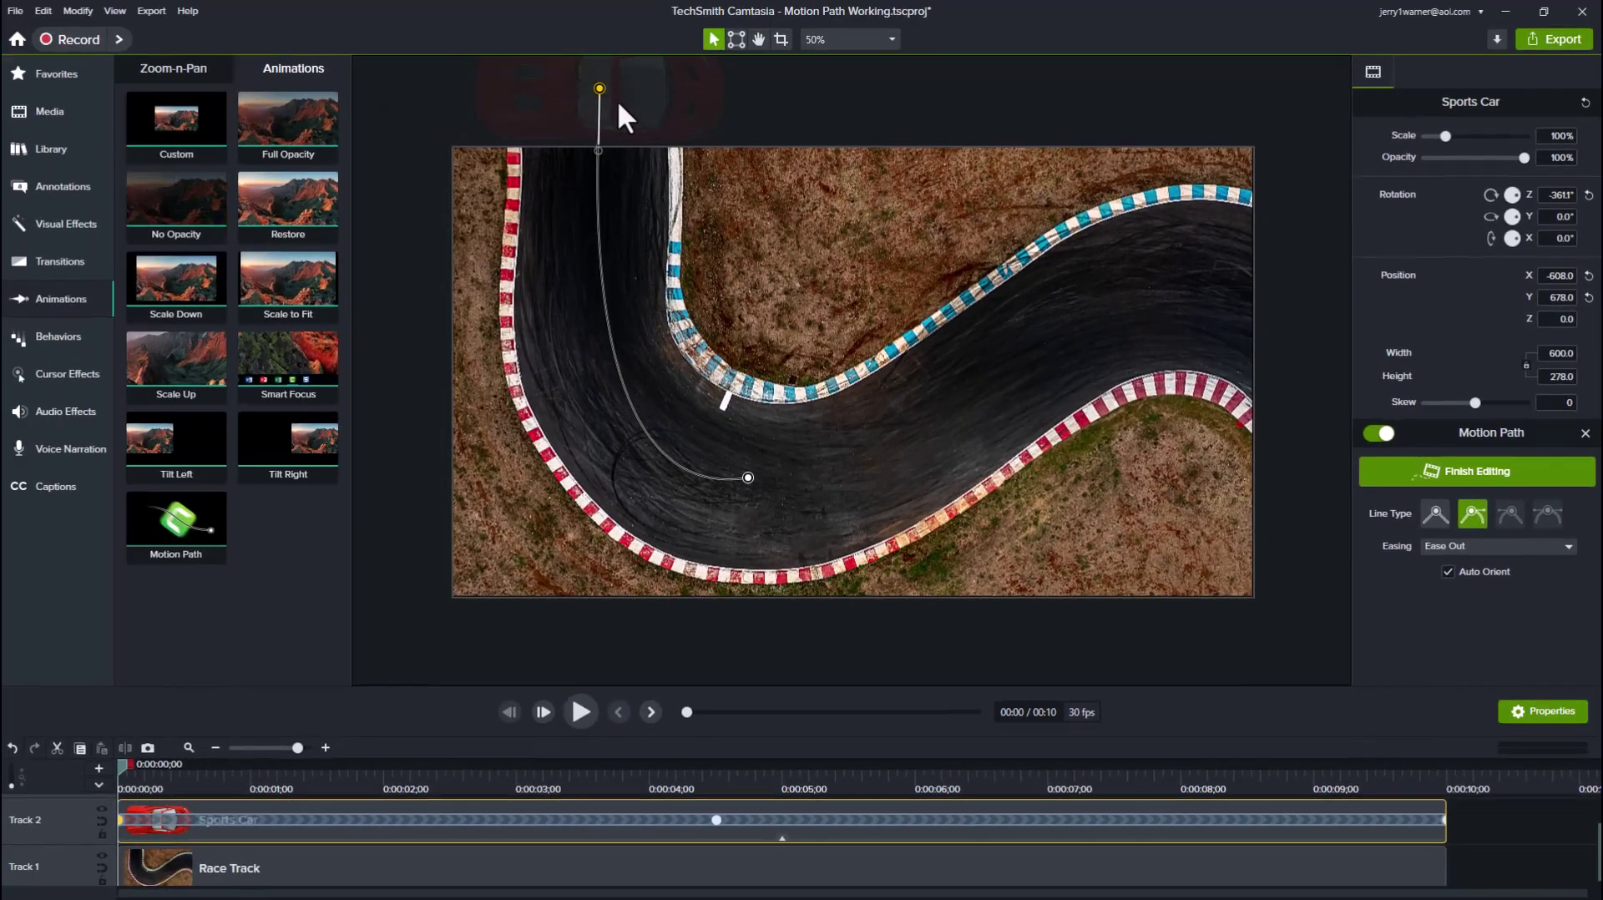
click(1565, 197)
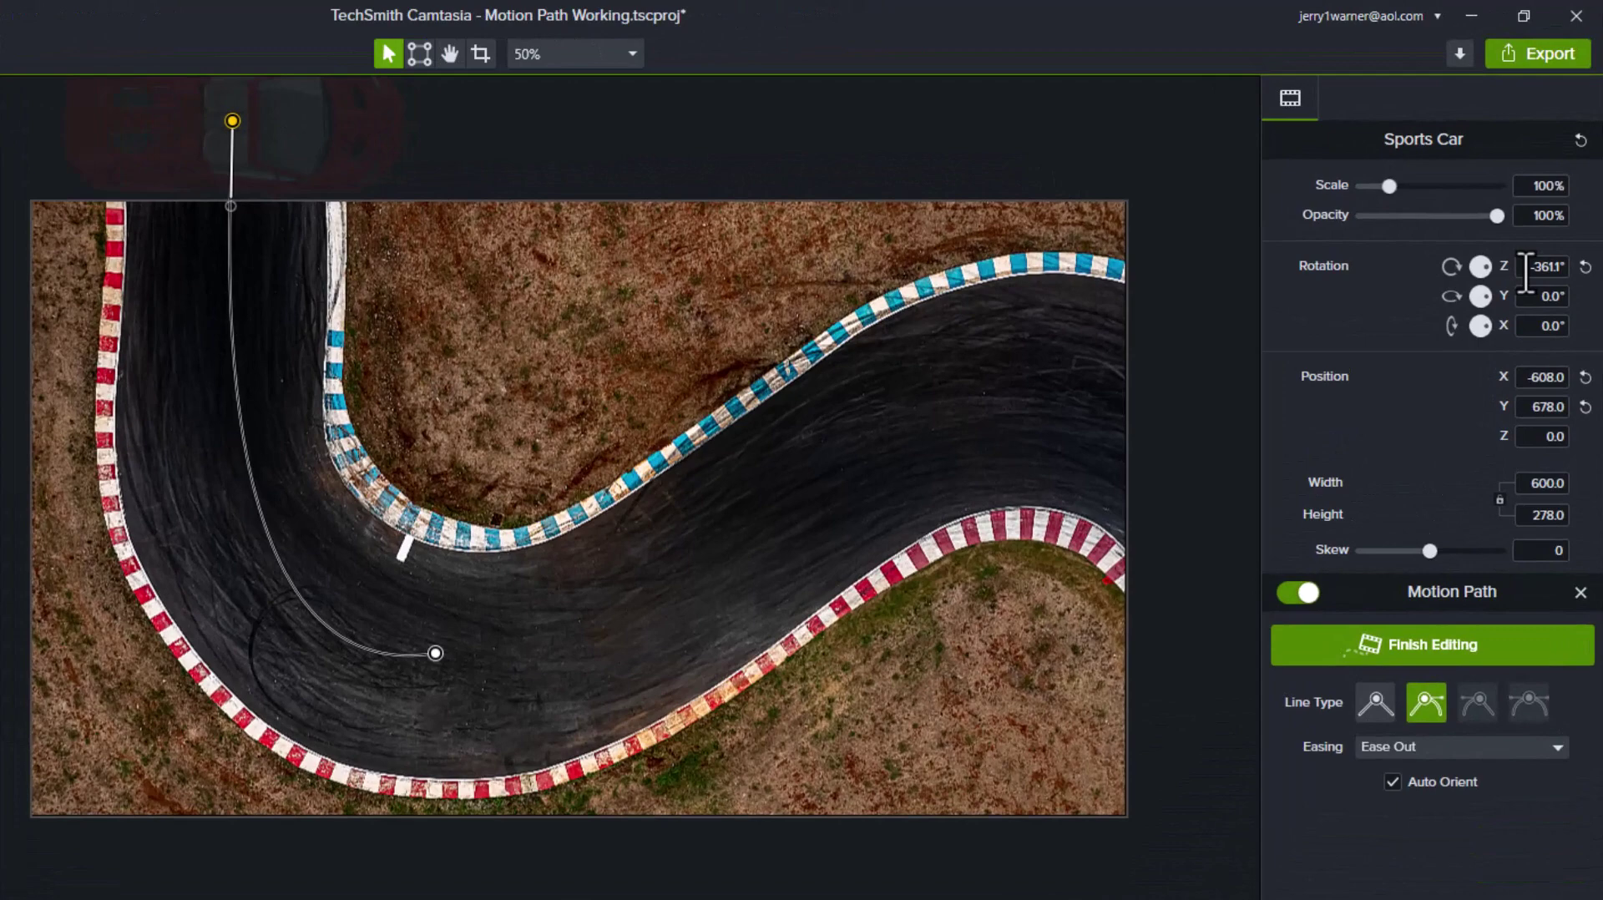
text(-90)
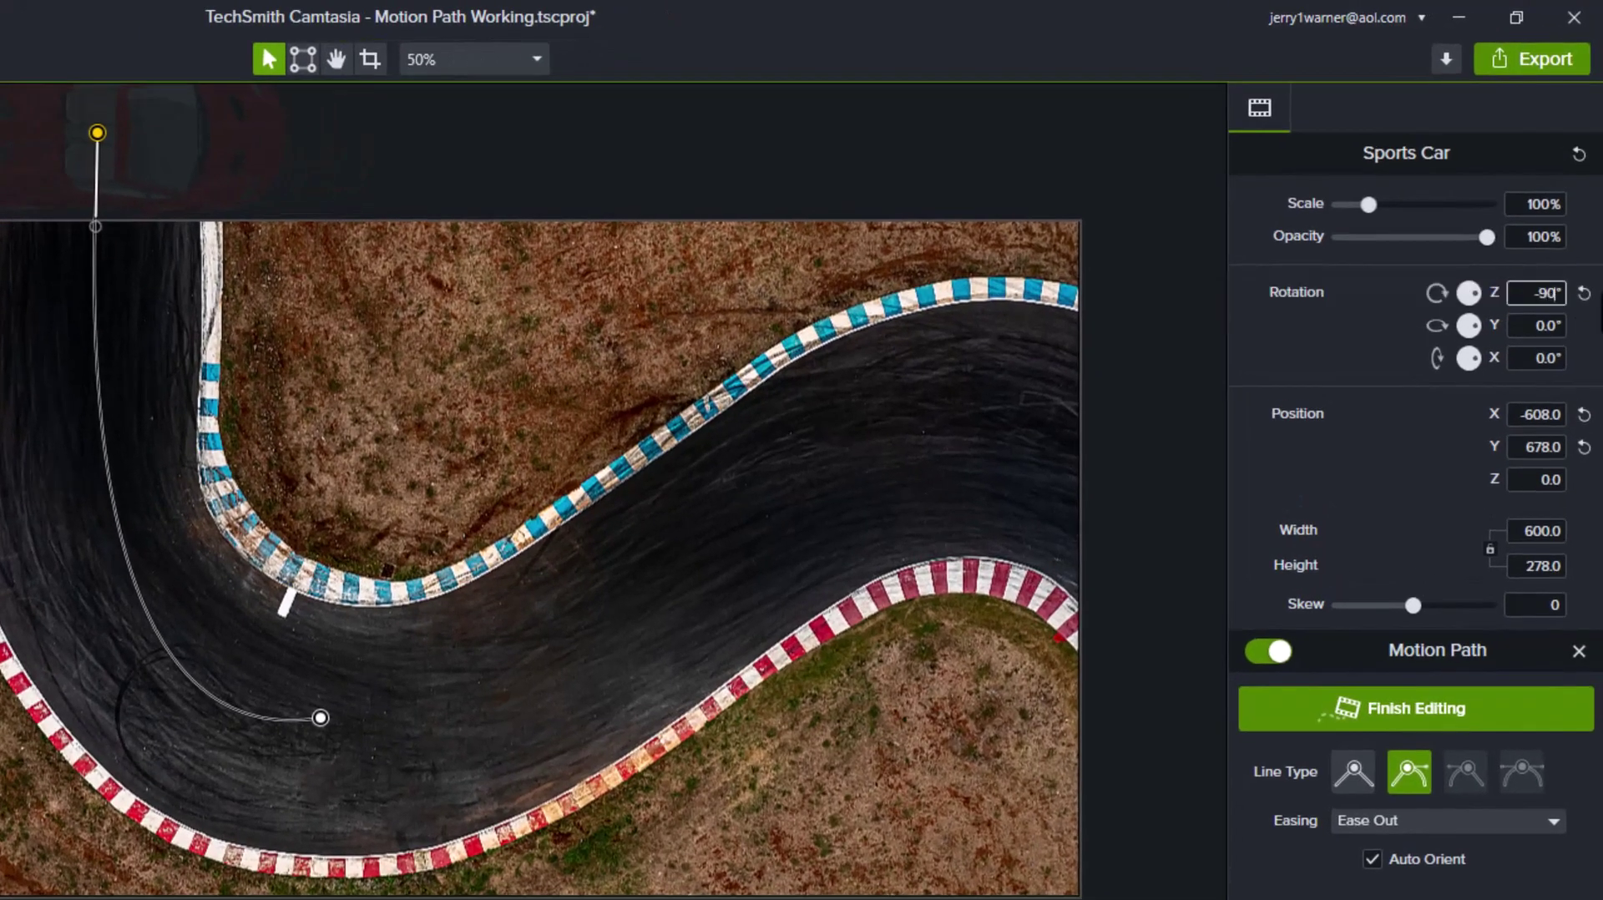
key(Return)
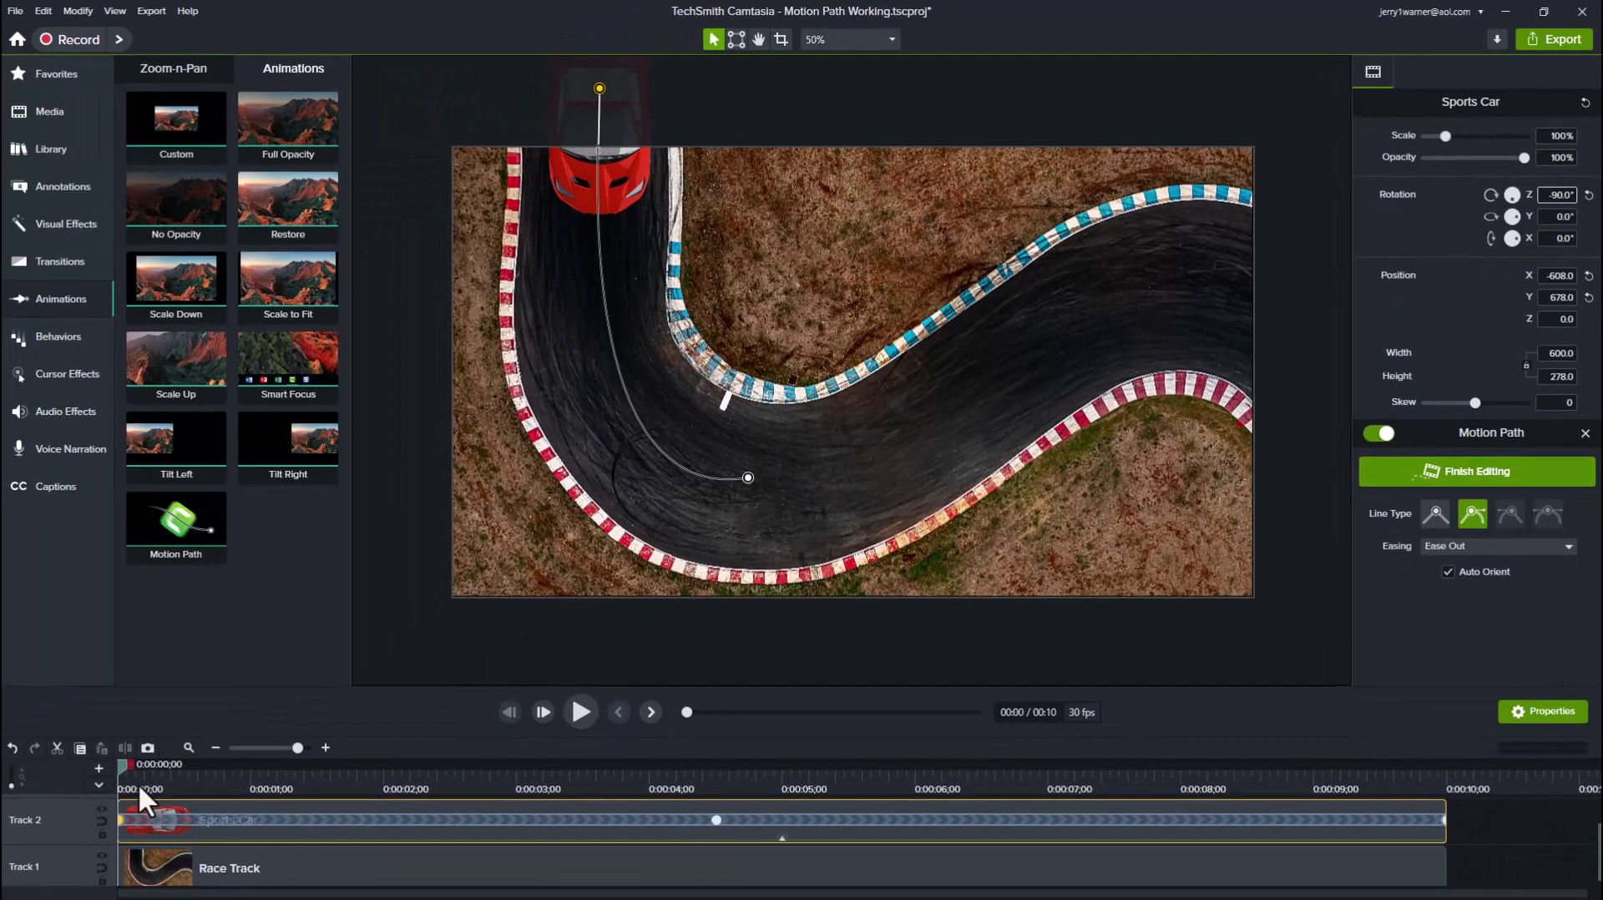
mouse_move(122, 763)
mouse_down()
mouse_move(1120, 714)
mouse_move(1525, 719)
mouse_move(1027, 743)
mouse_move(418, 808)
mouse_move(120, 766)
mouse_up()
click(577, 711)
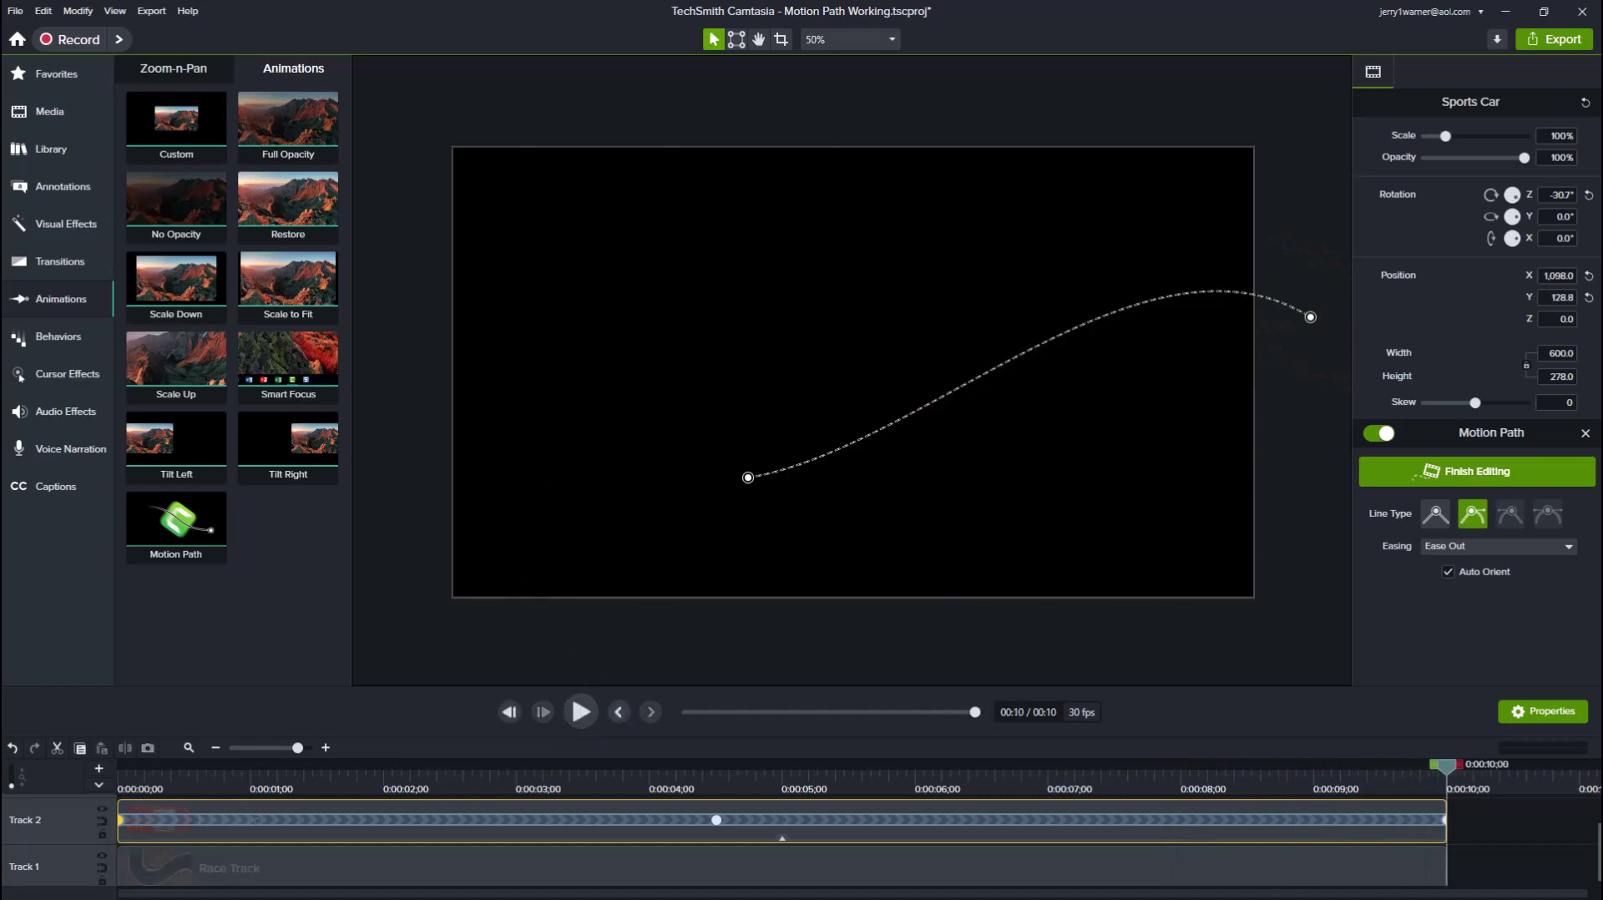
drag(1446, 765, 60, 833)
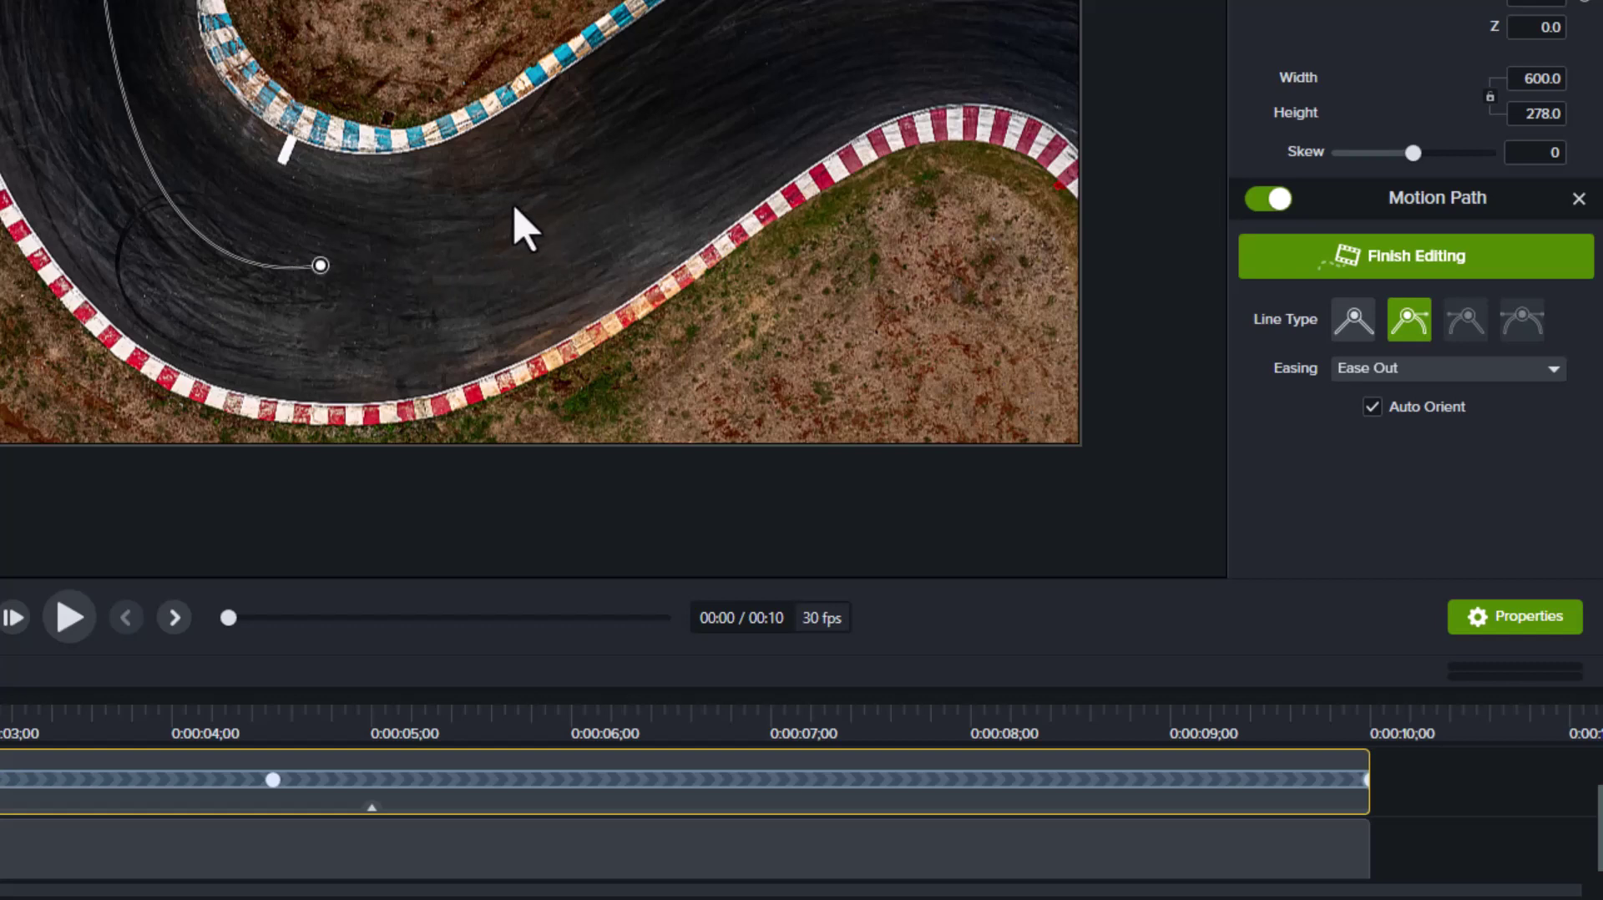
- Give the motion path's middle point Ease In easing and play the animation to preview it
click(441, 239)
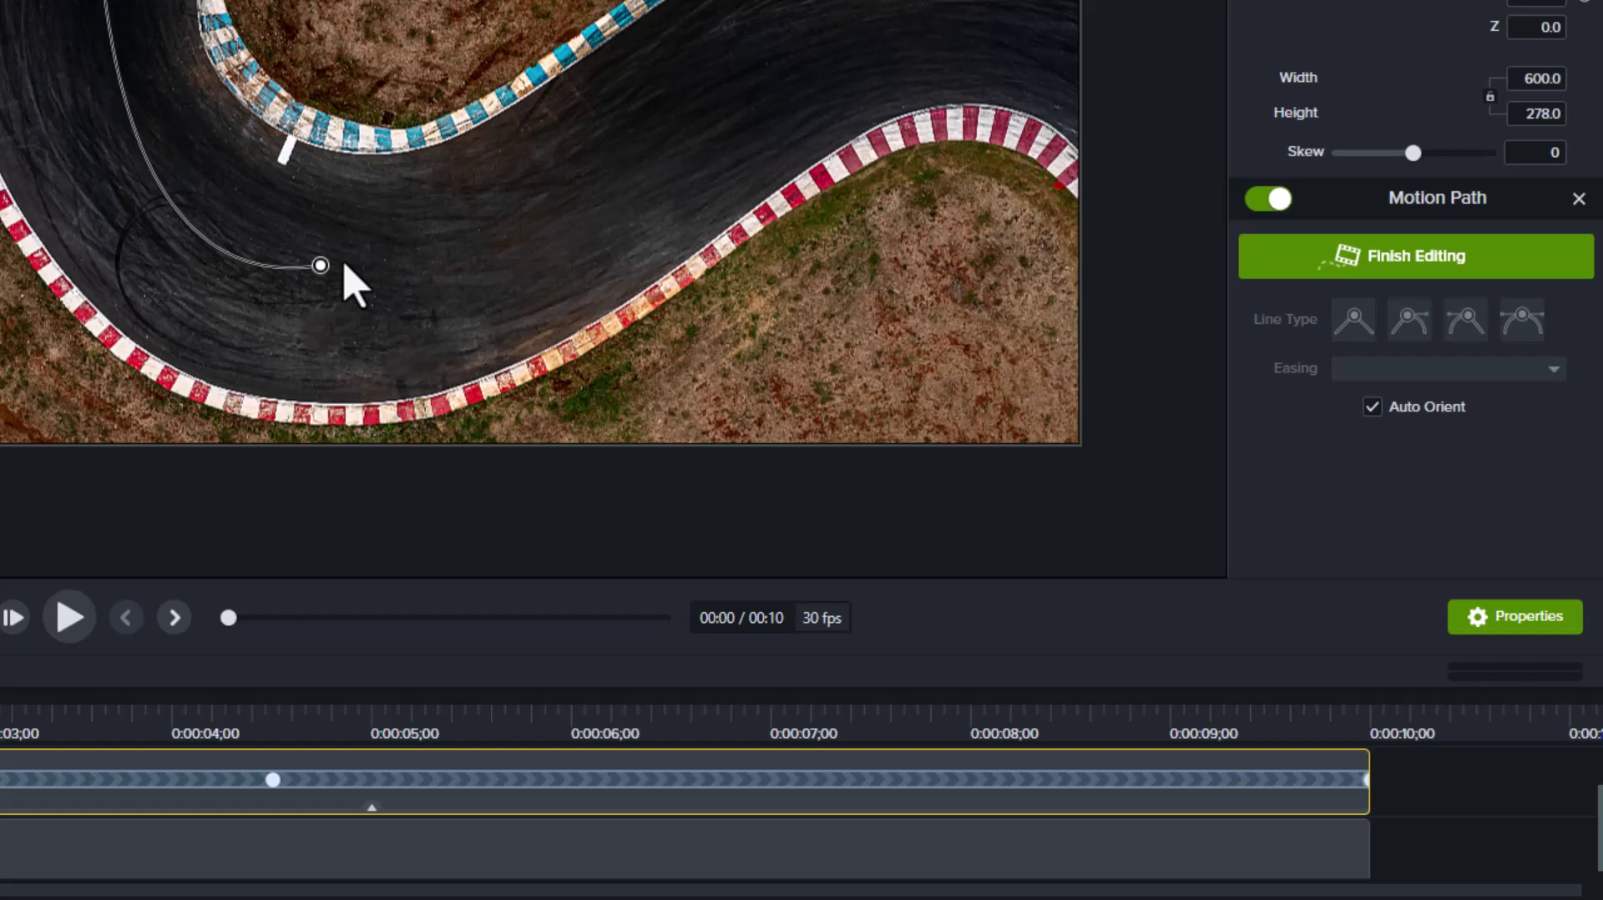
click(320, 266)
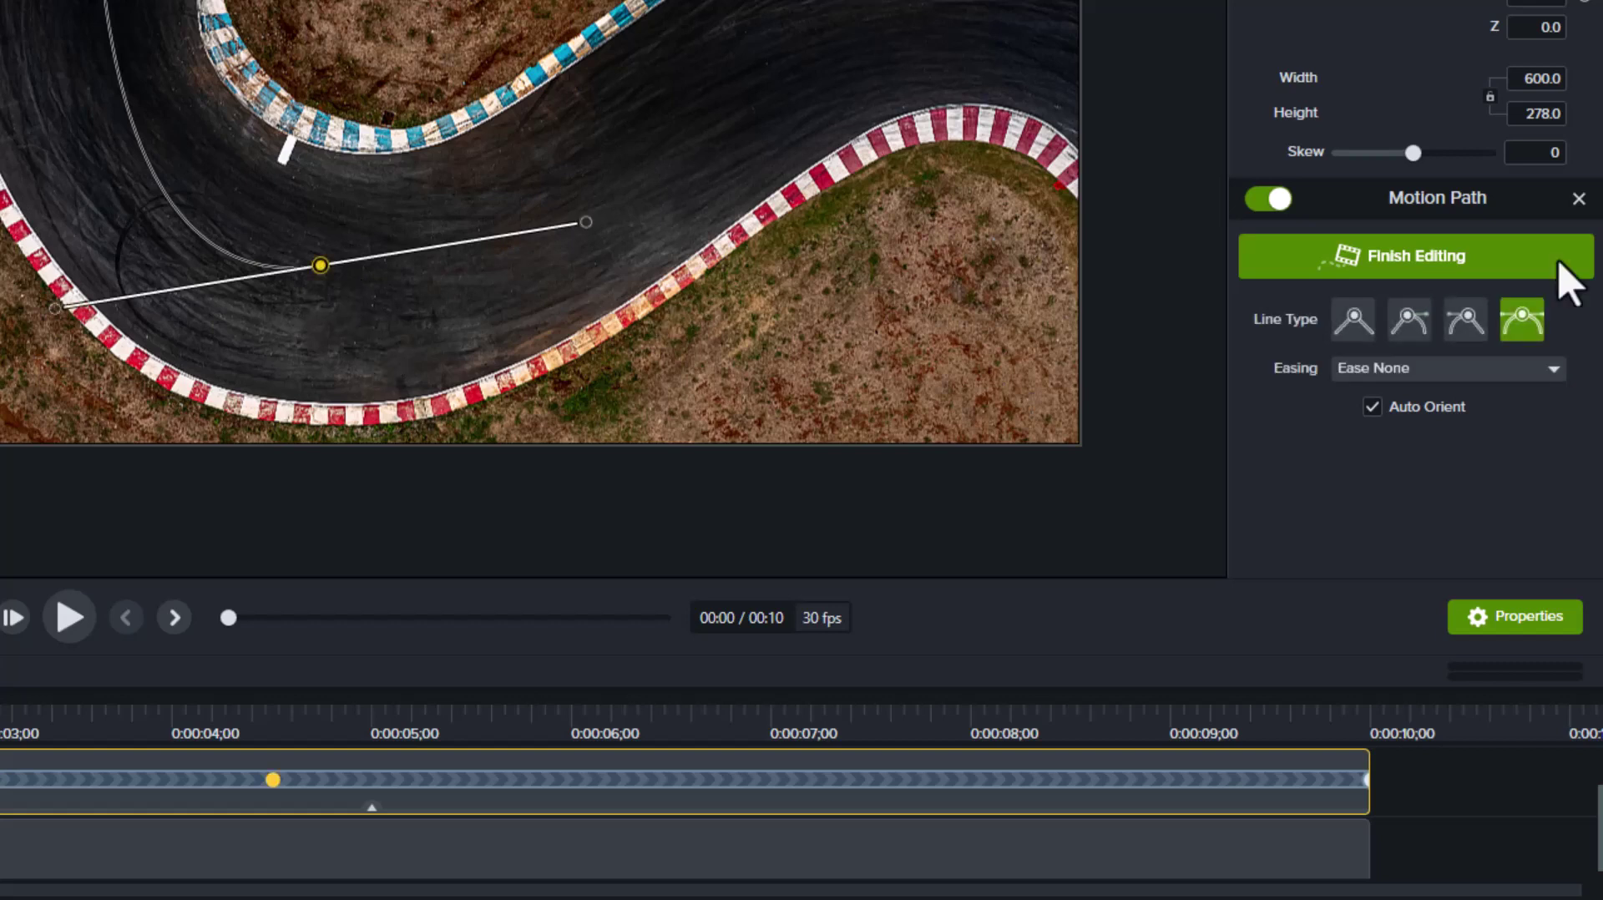
click(1555, 369)
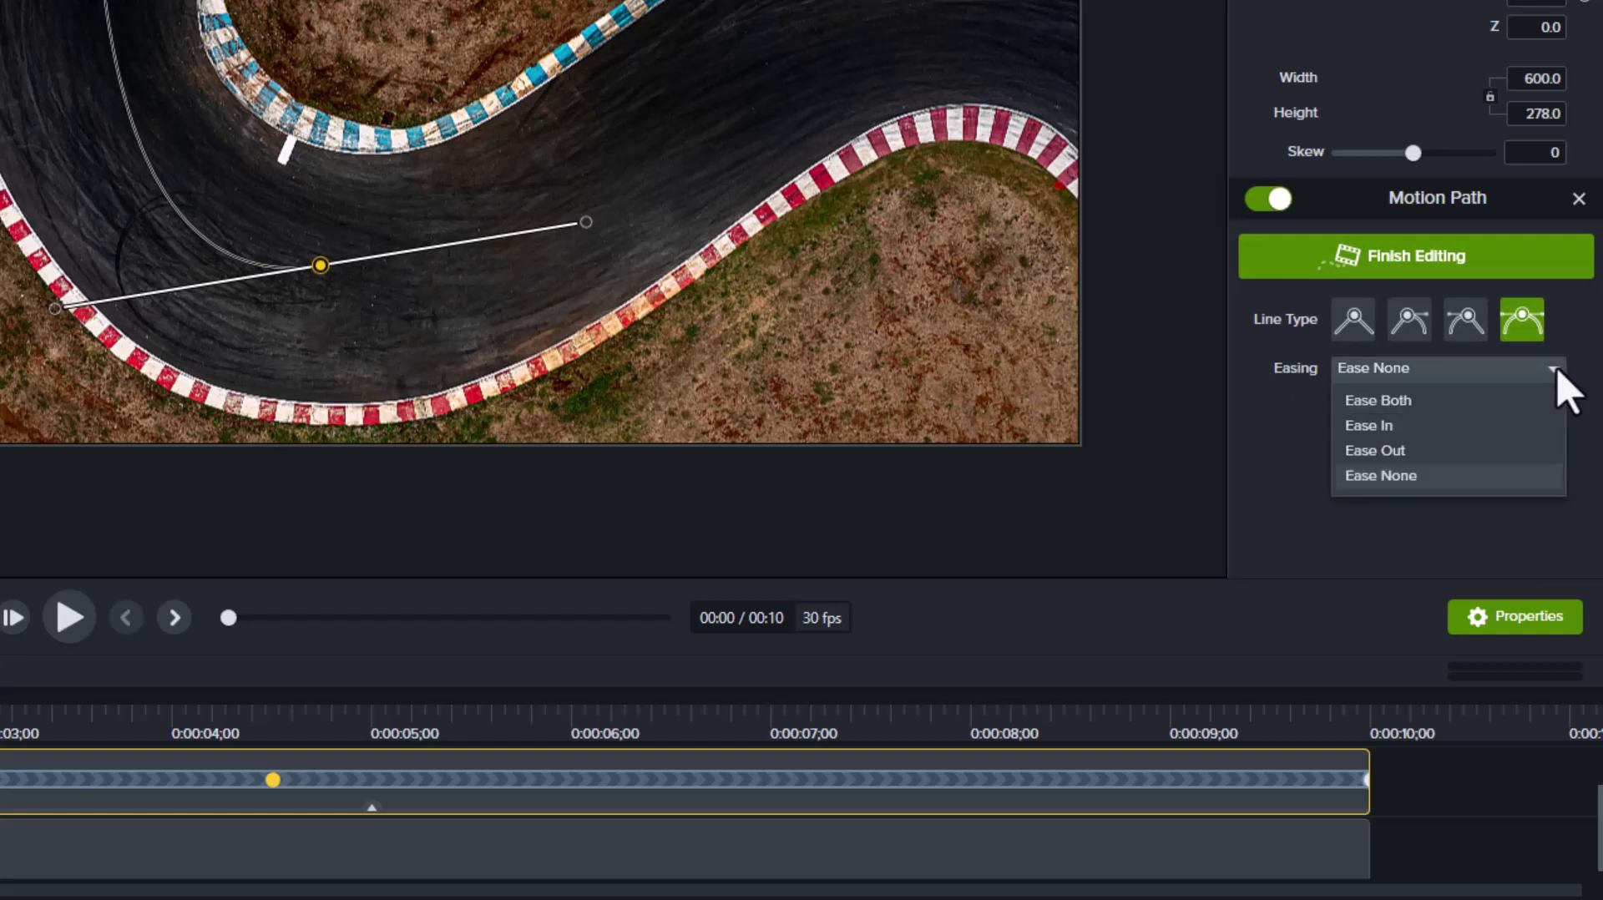
click(1364, 431)
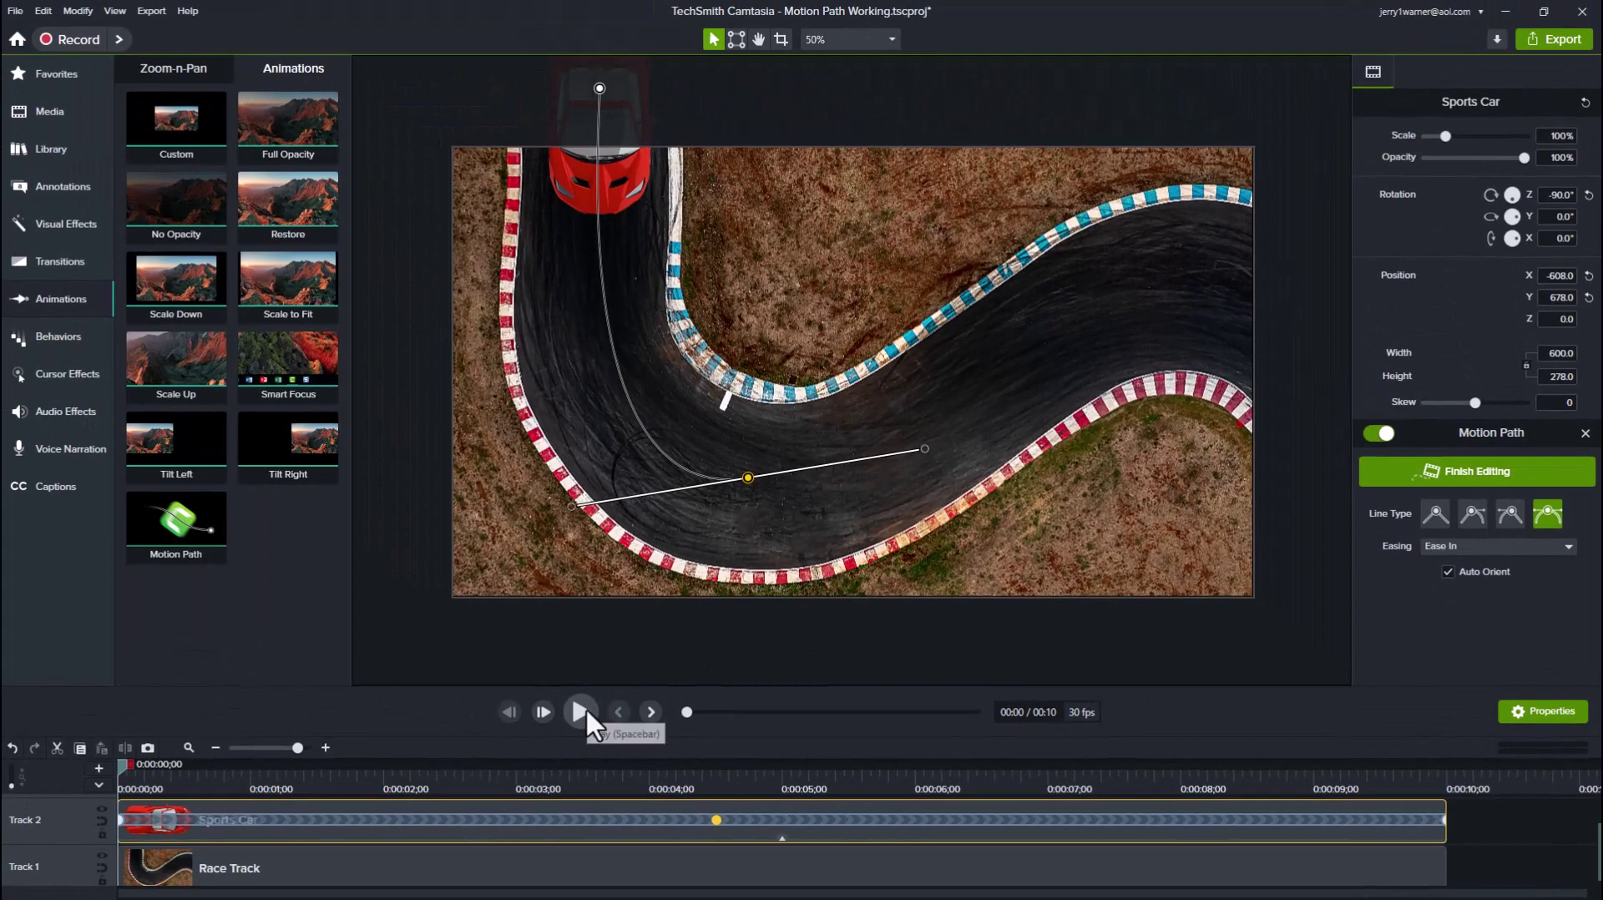
click(585, 708)
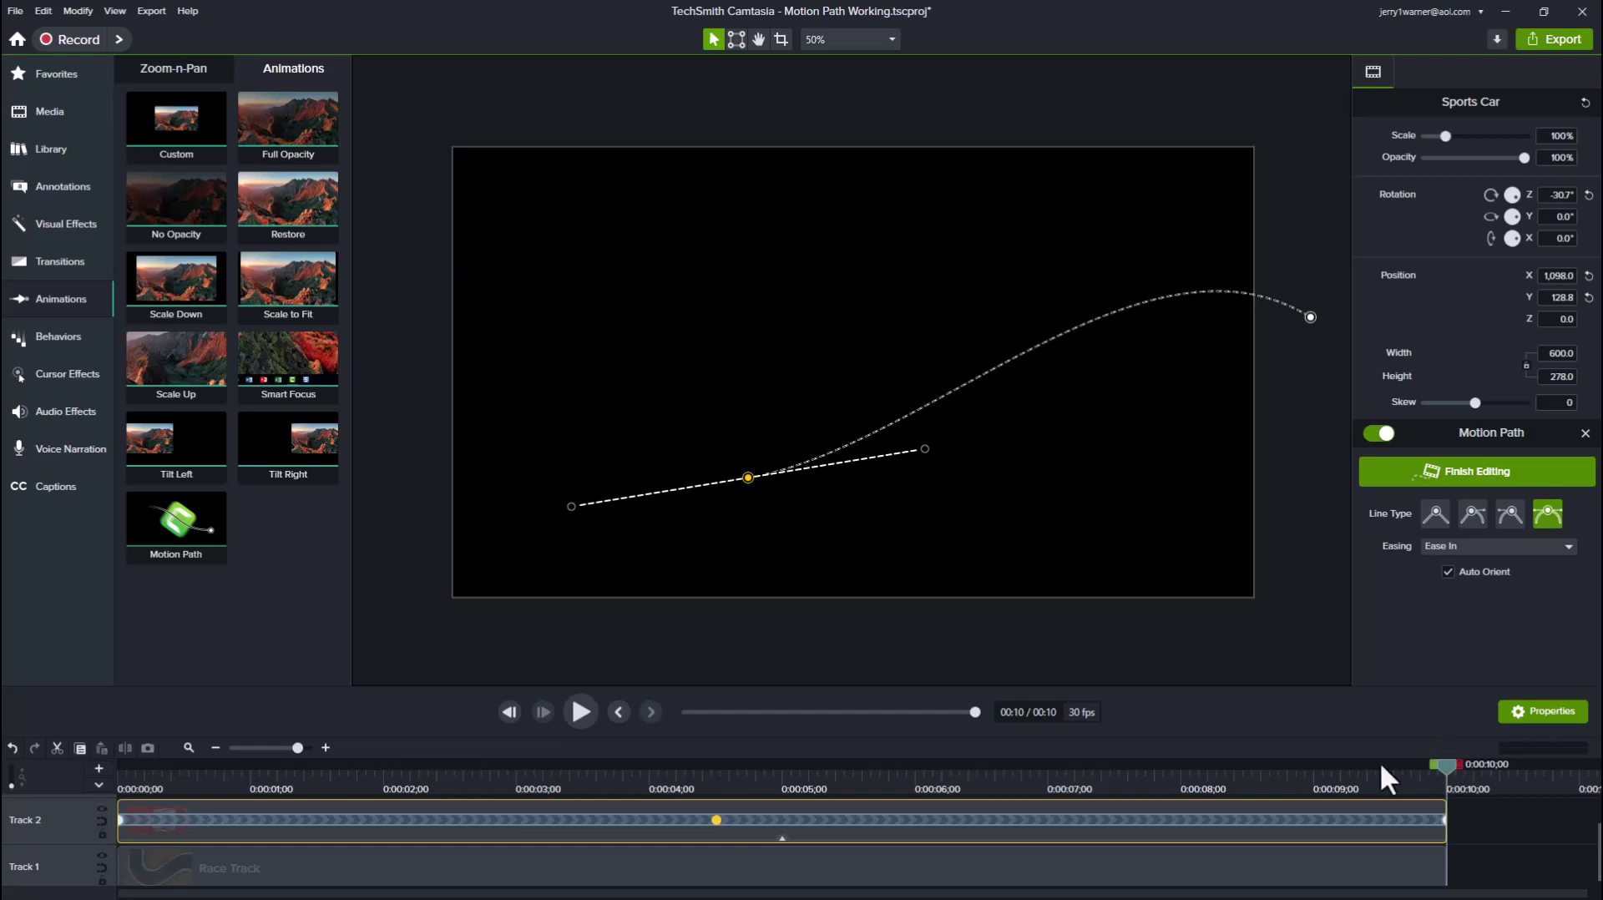
drag(1381, 765, 545, 806)
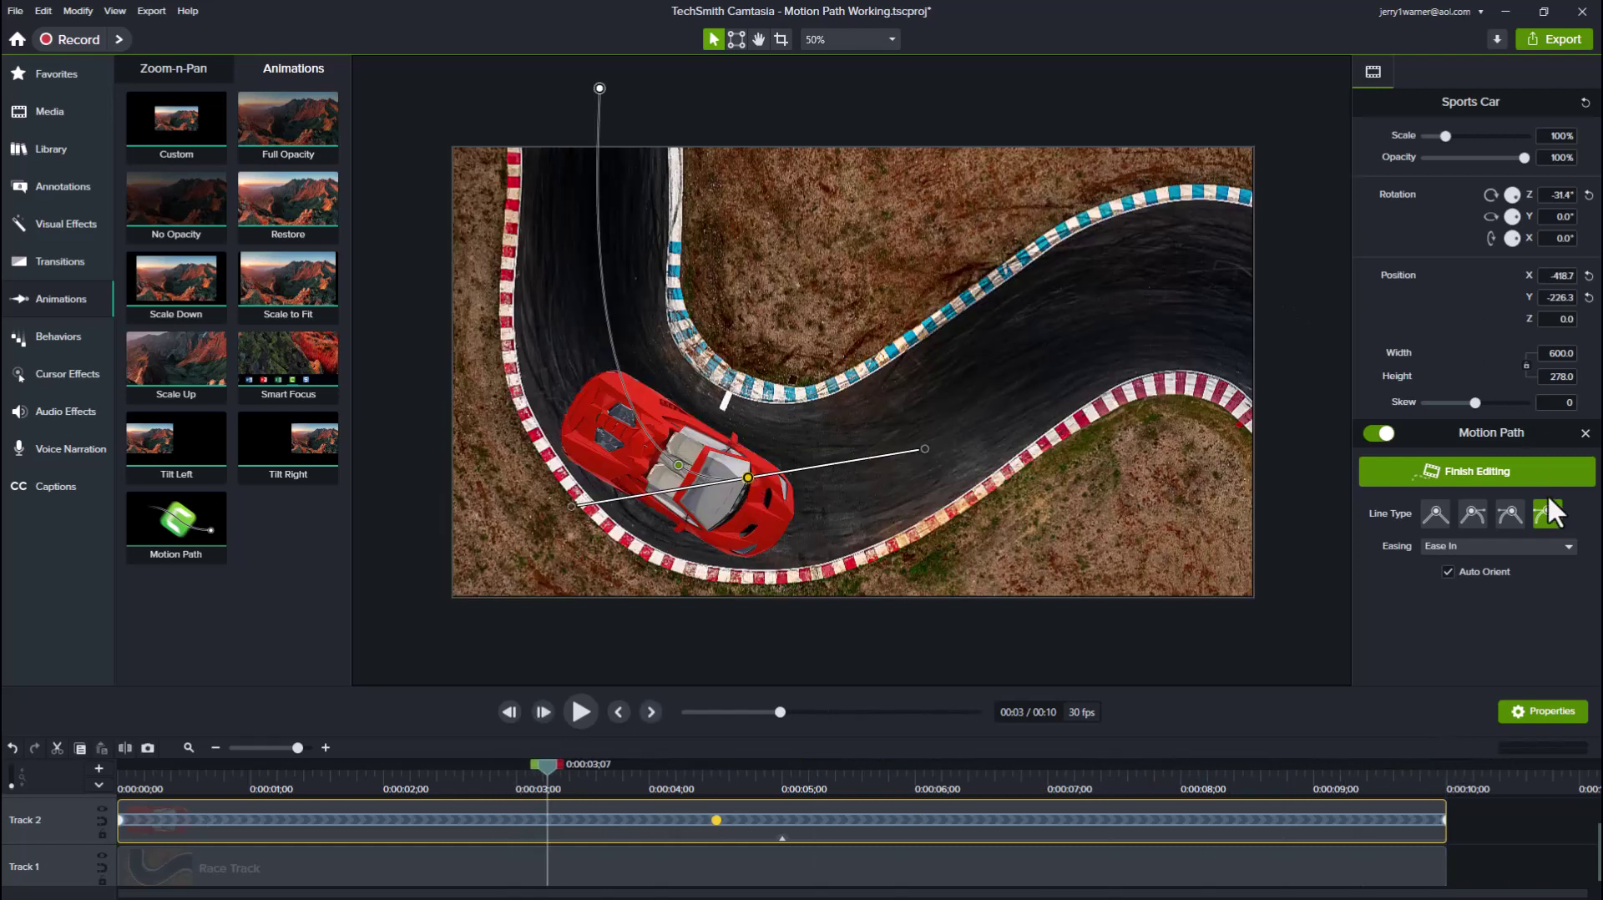
click(1570, 546)
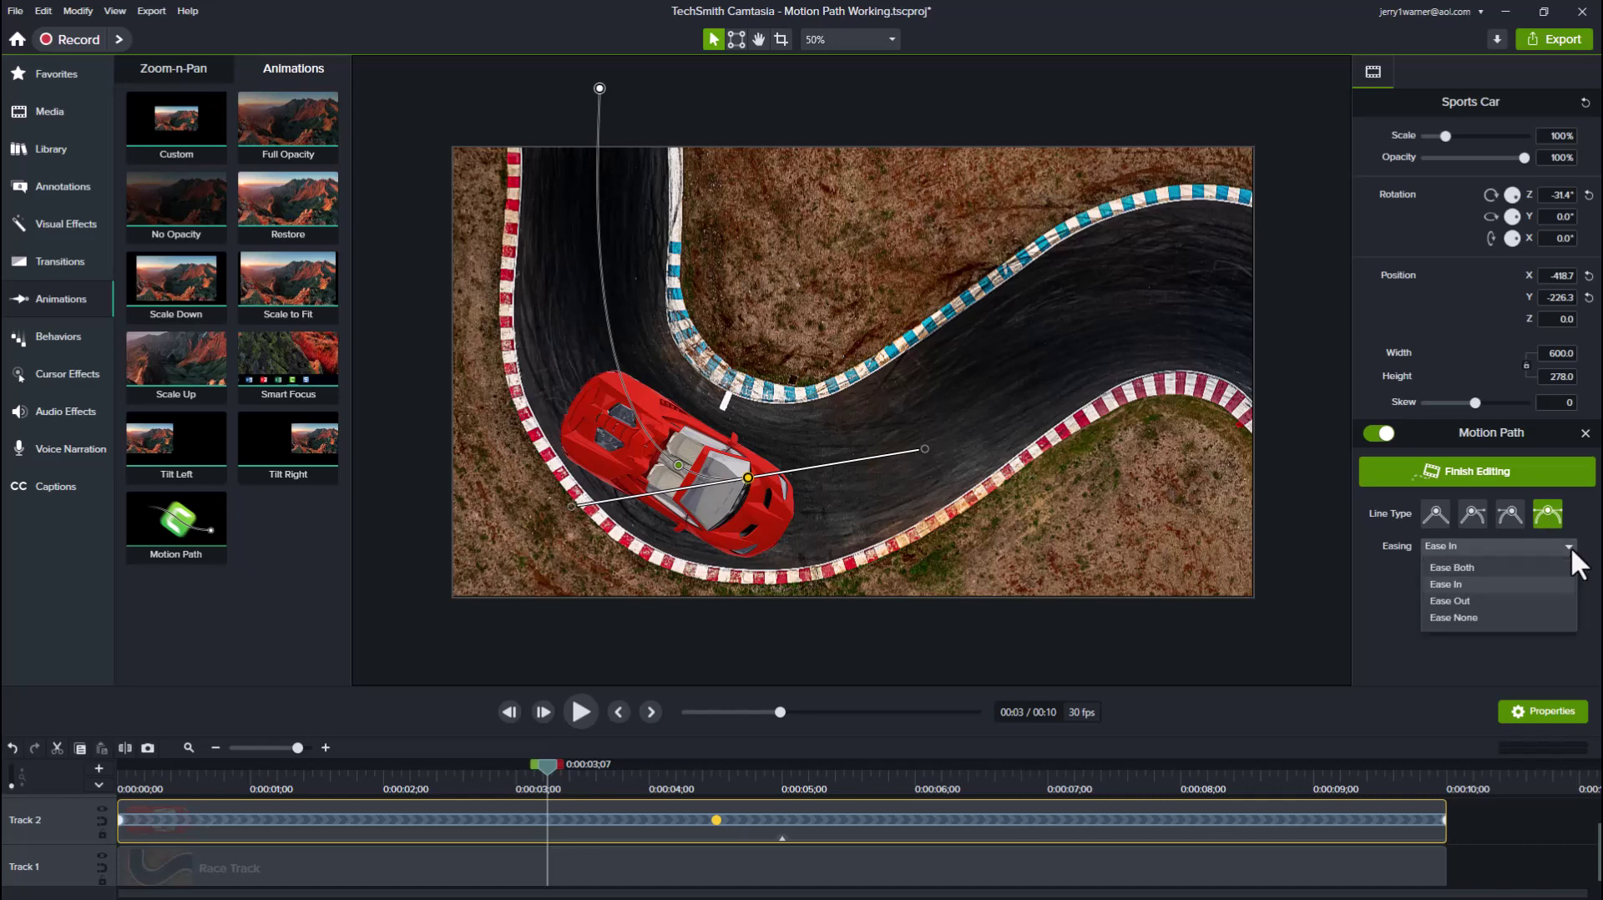
click(1451, 598)
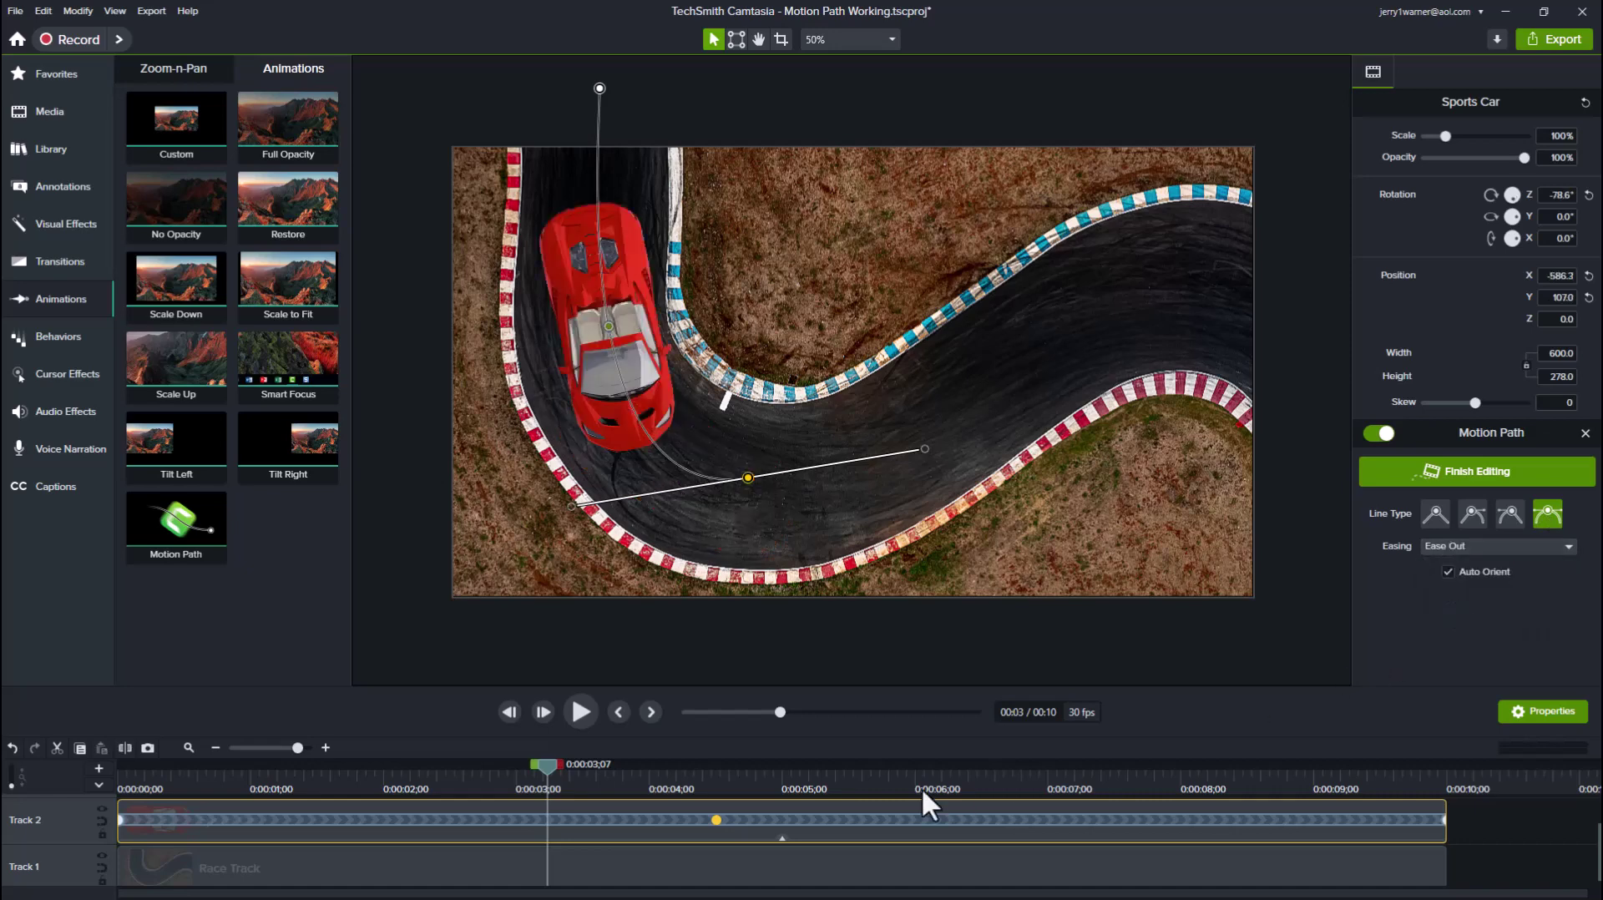
drag(549, 767, 27, 835)
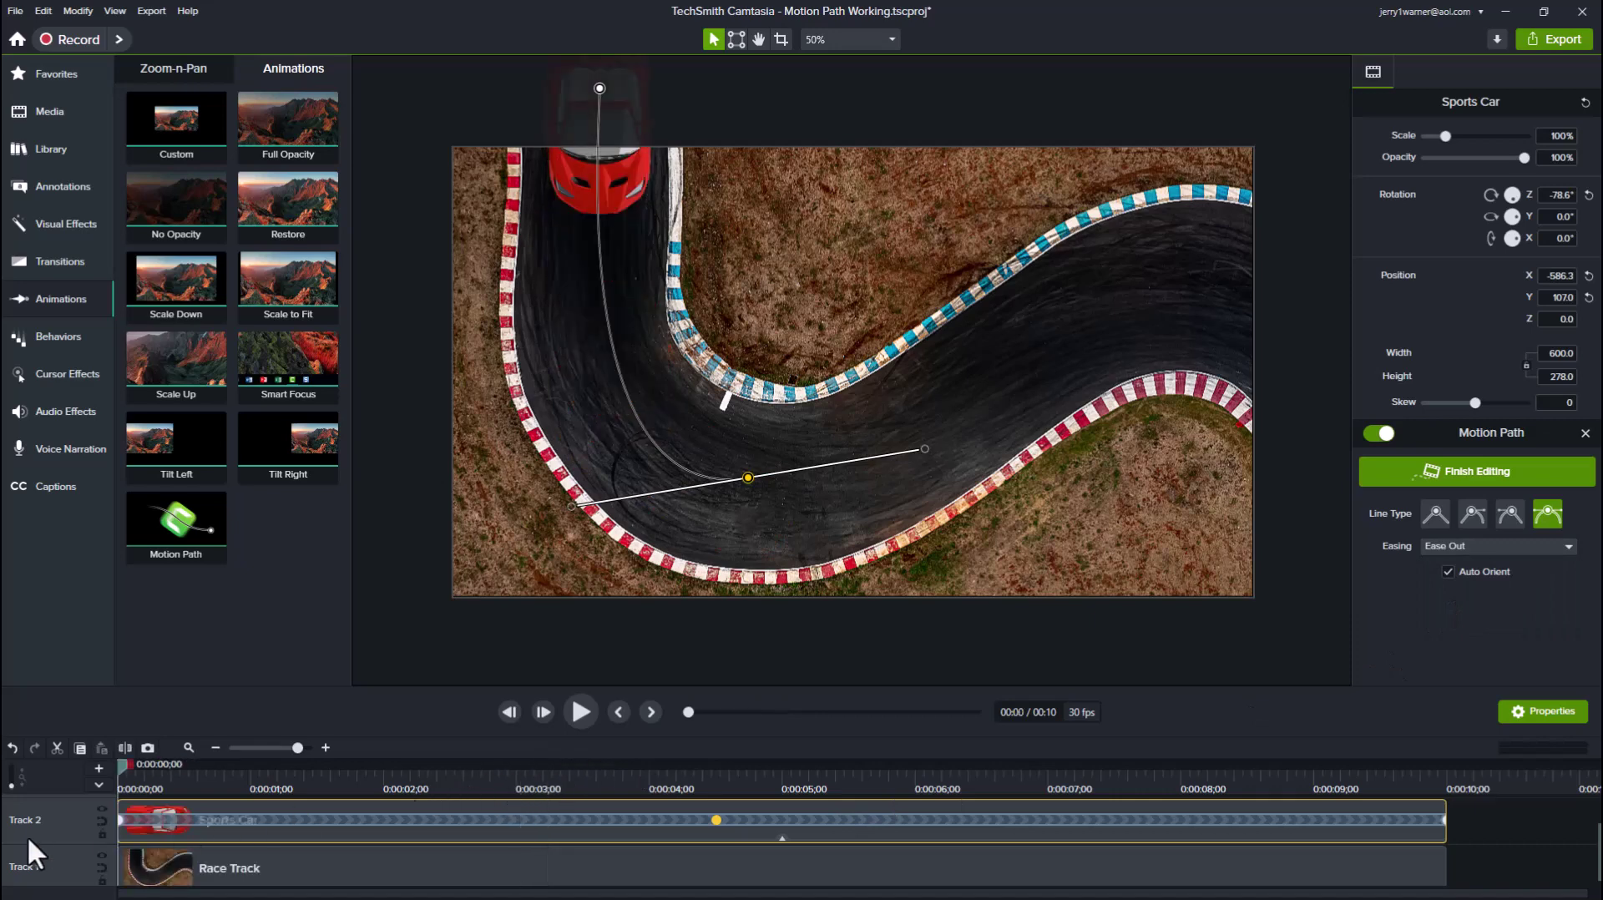
click(582, 713)
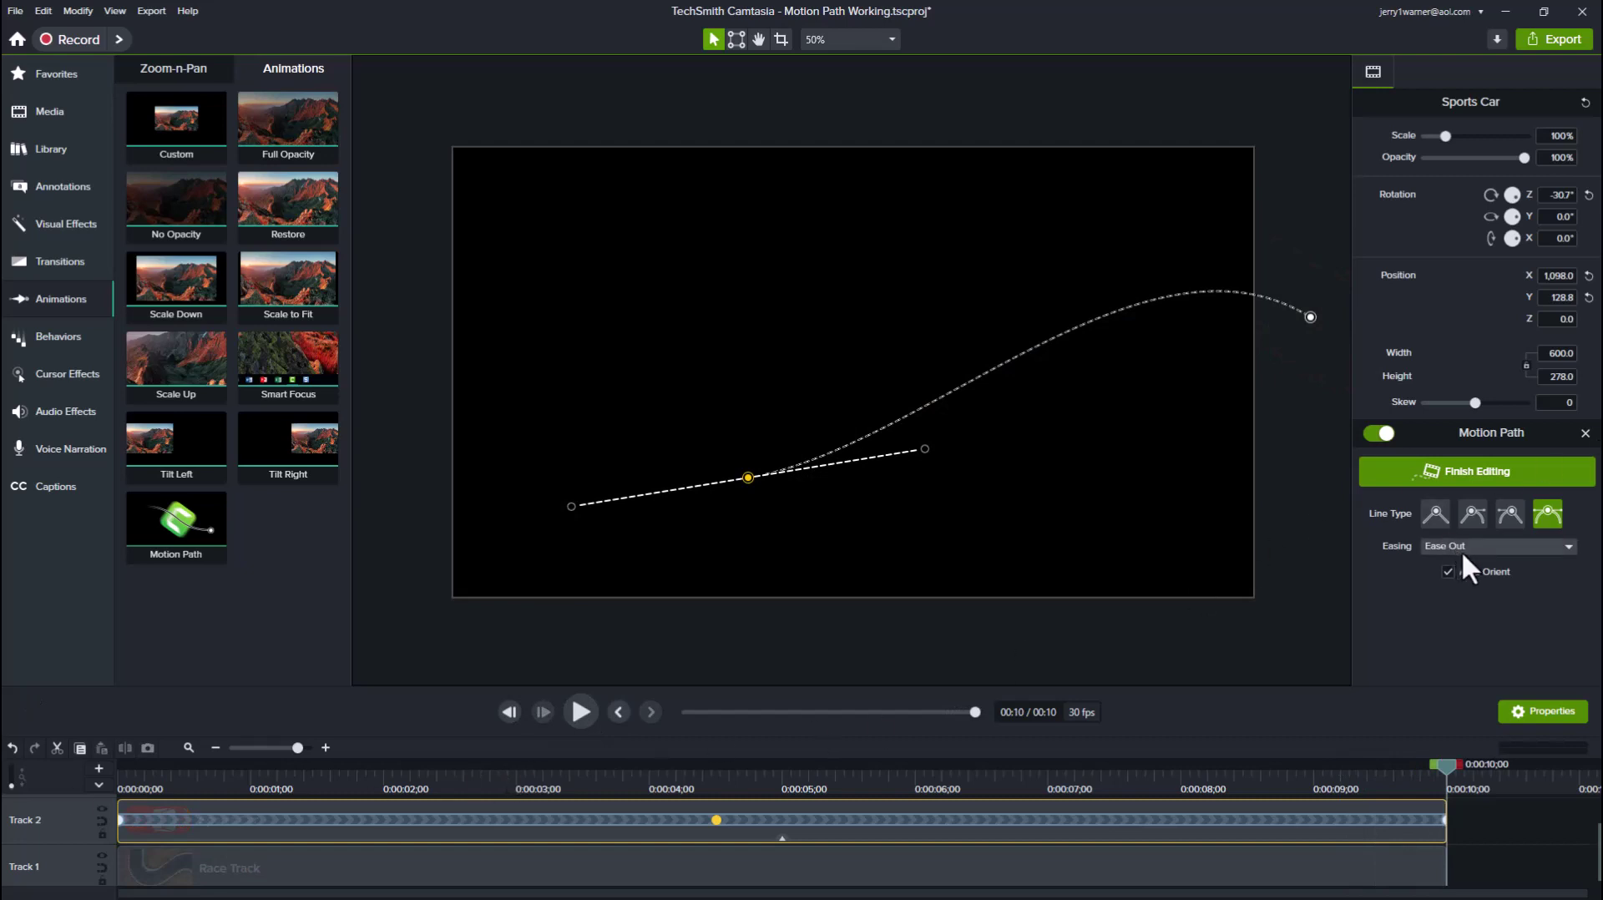
click(1569, 547)
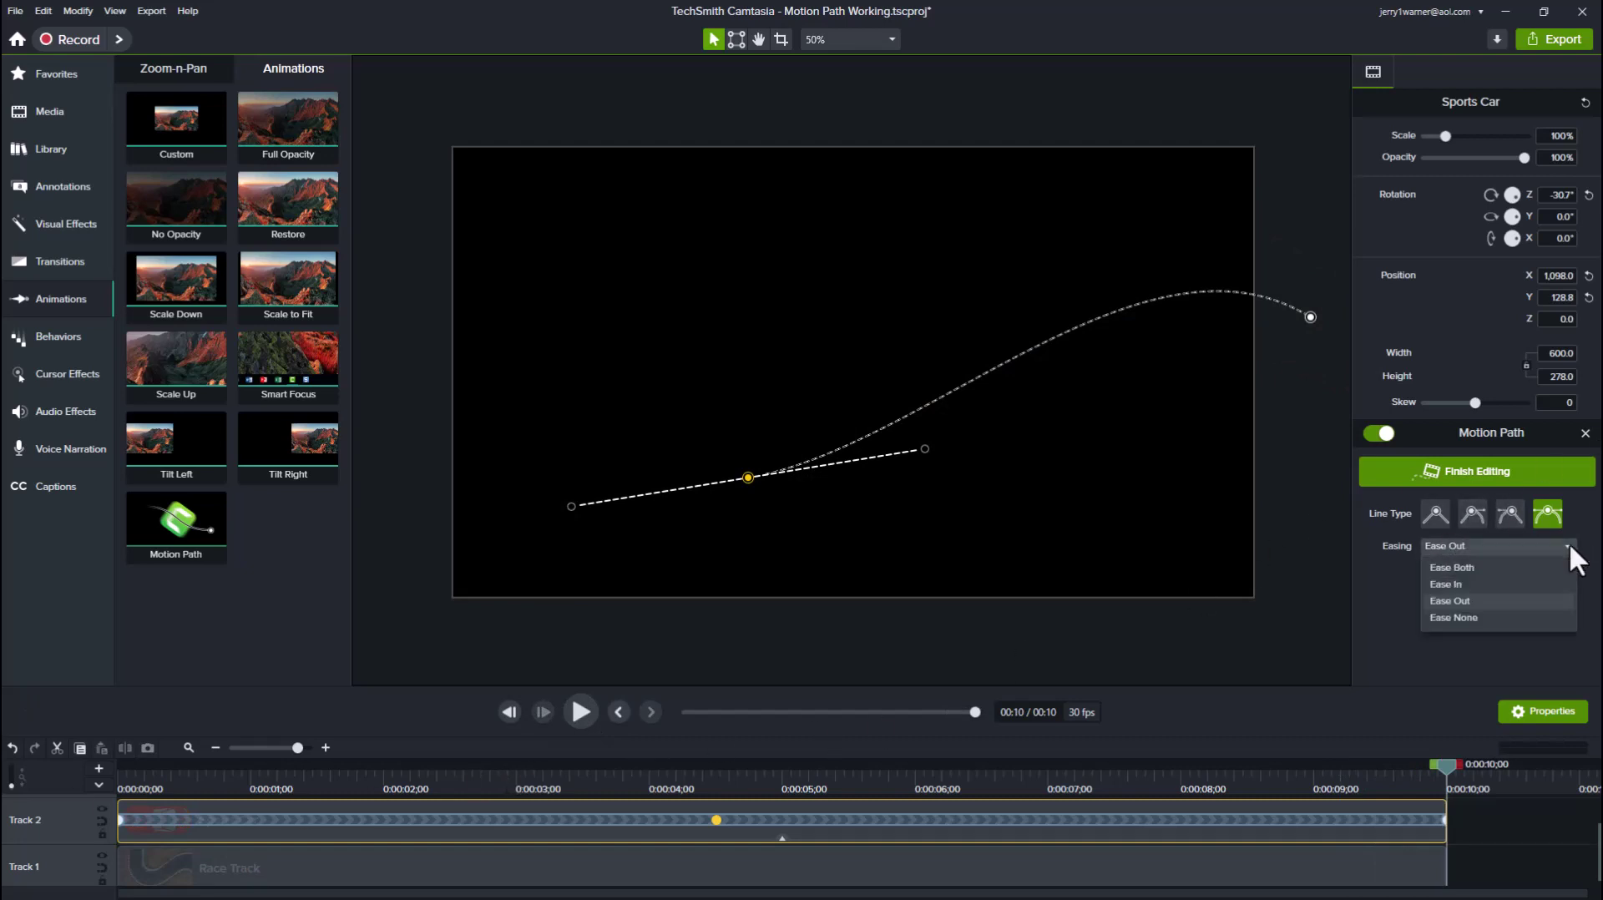
click(1441, 582)
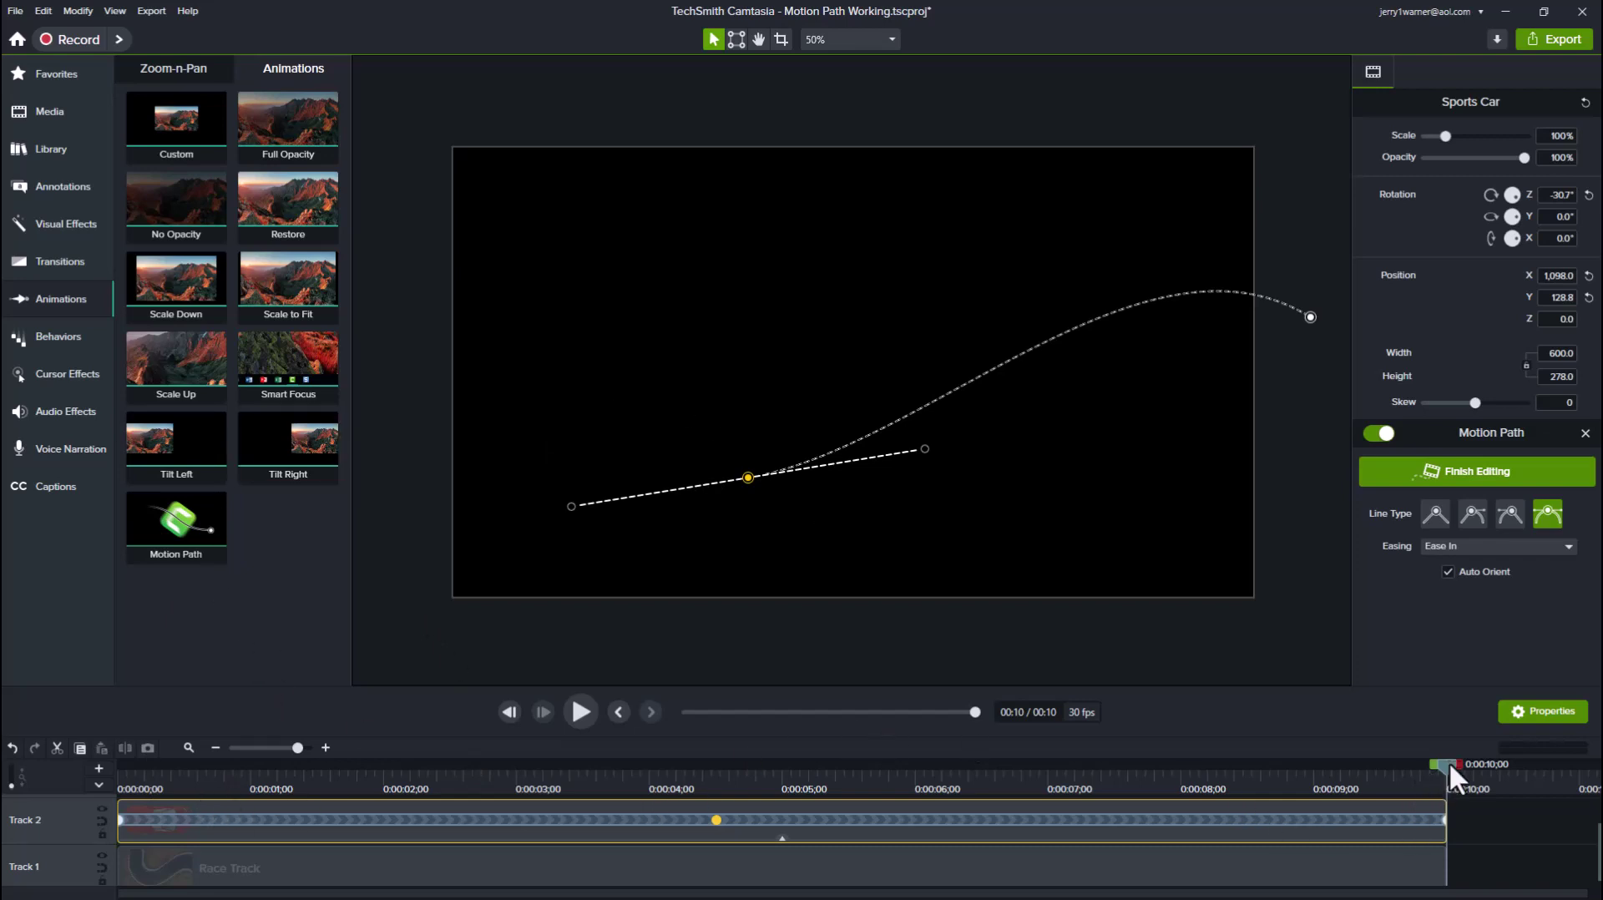
drag(1449, 759, 21, 809)
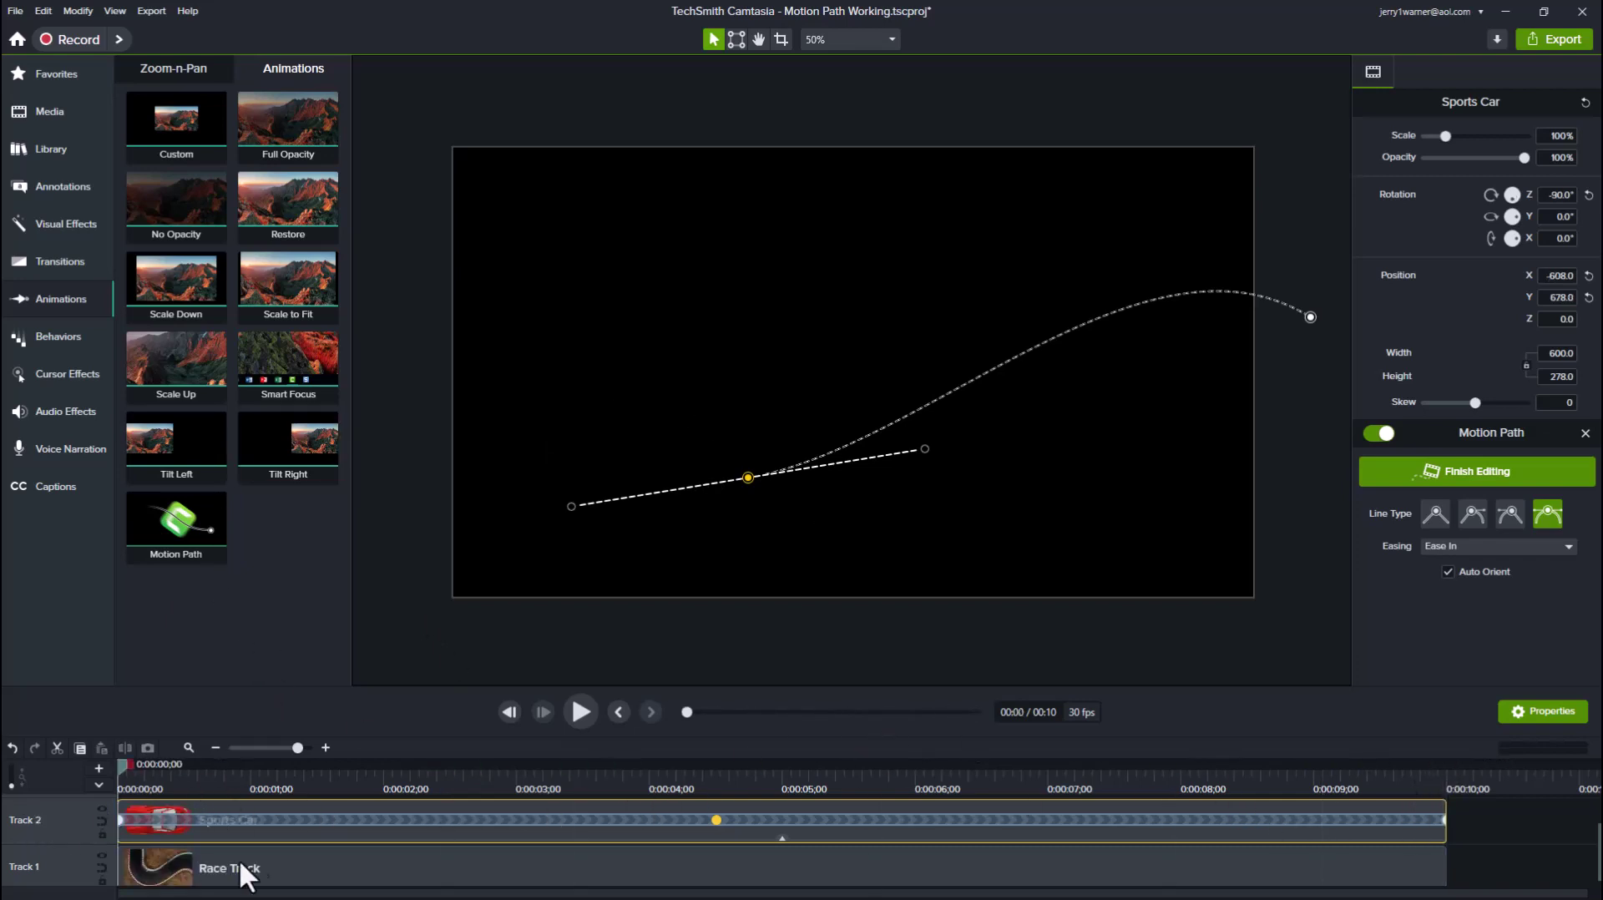
key(space)
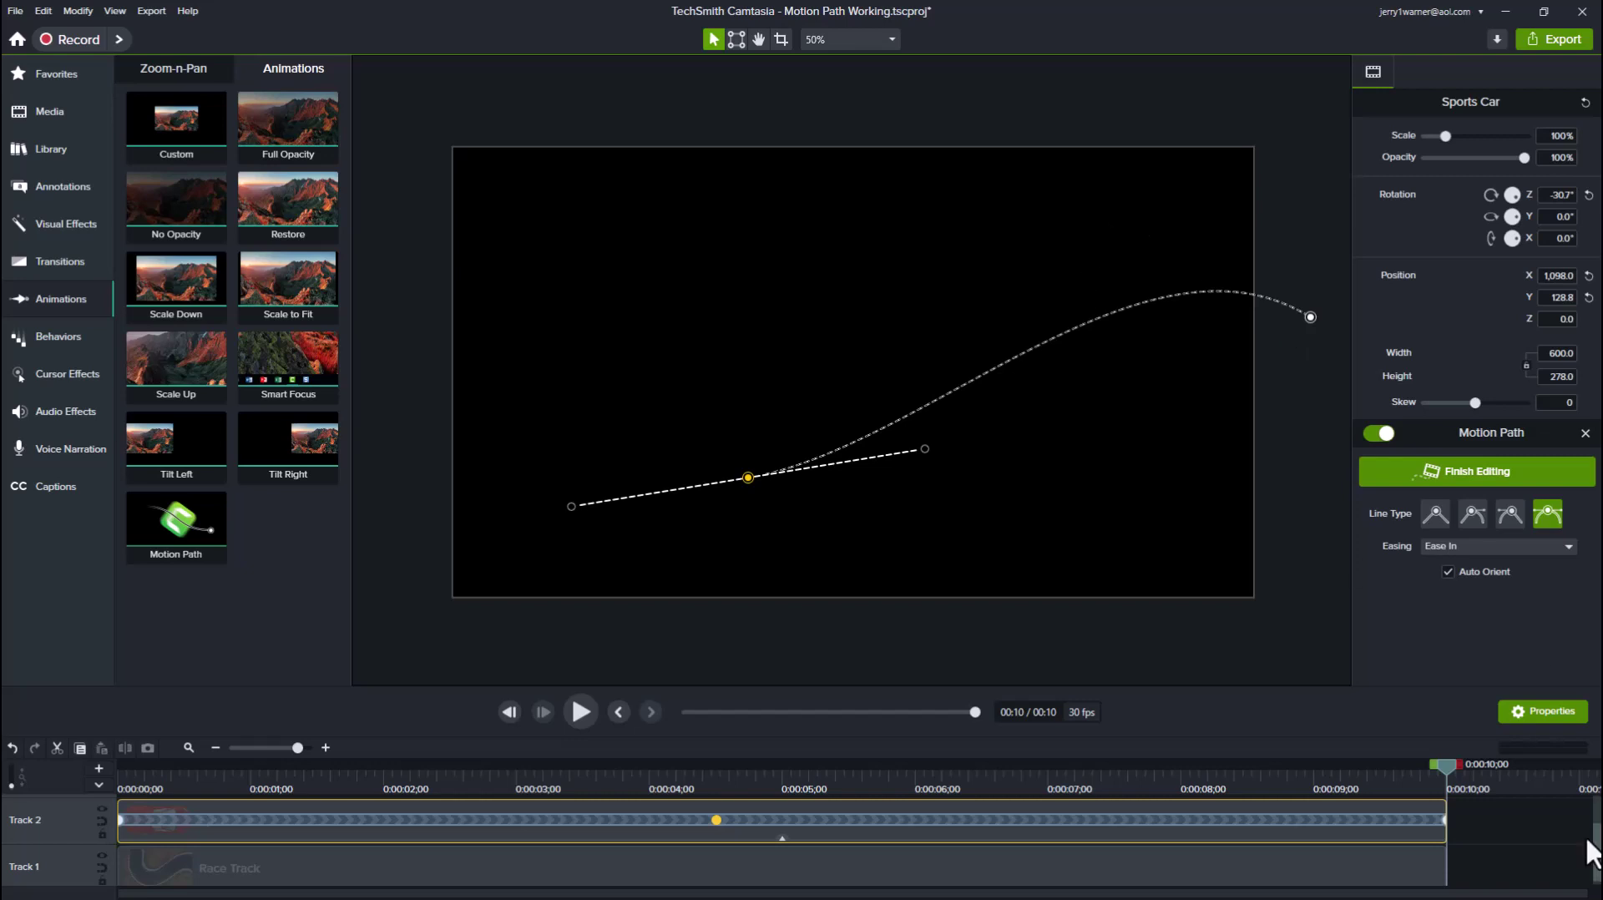
drag(1442, 764, 512, 805)
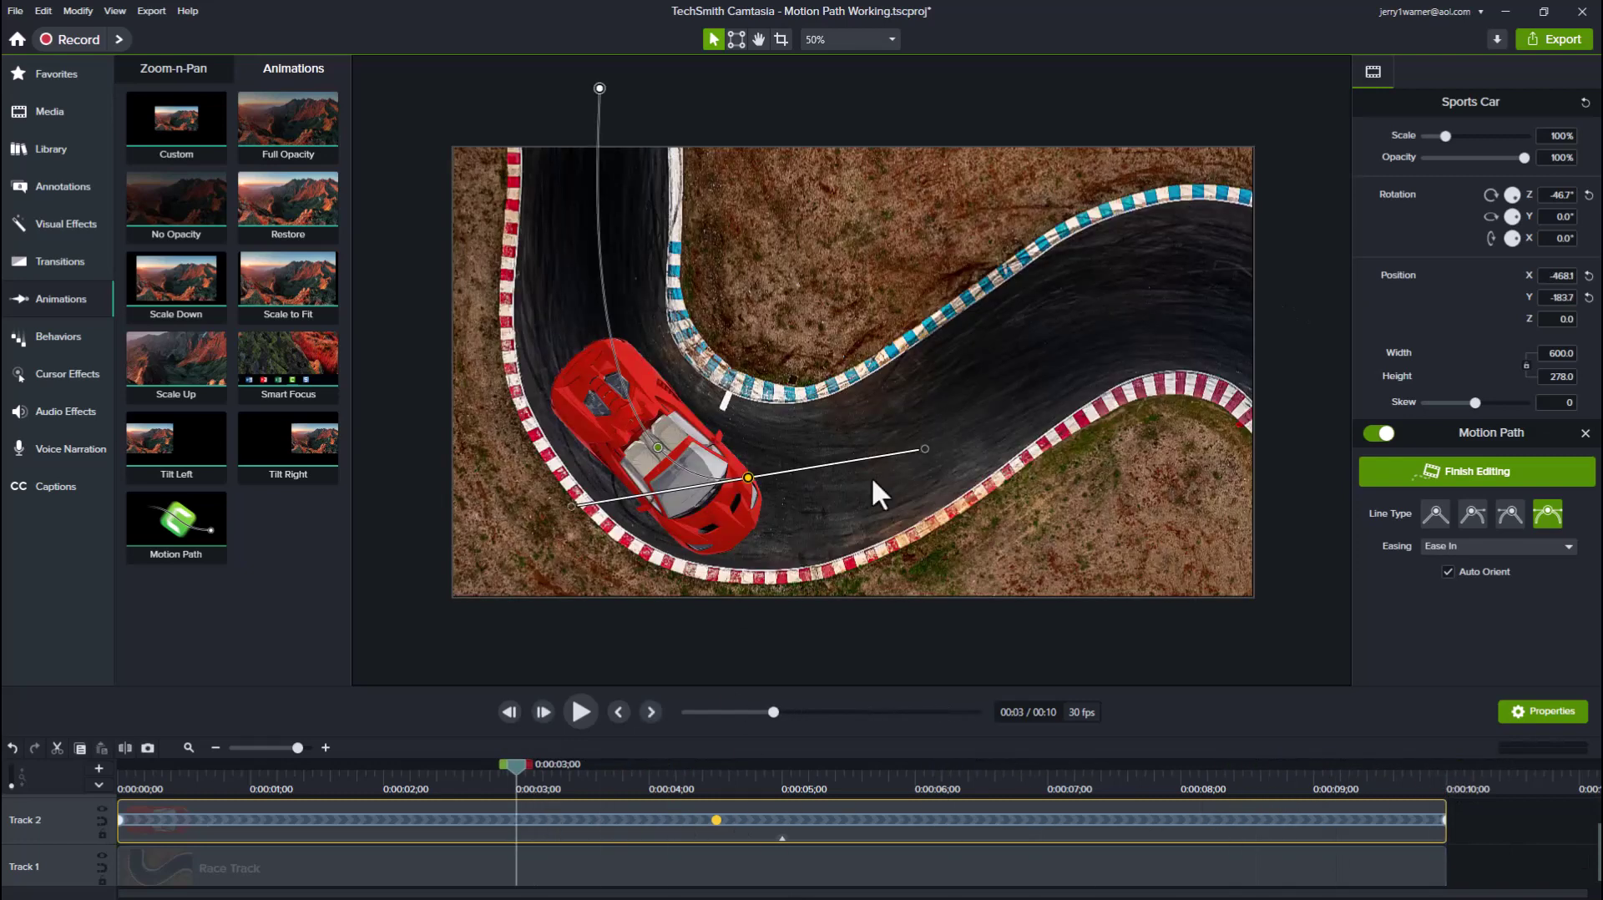